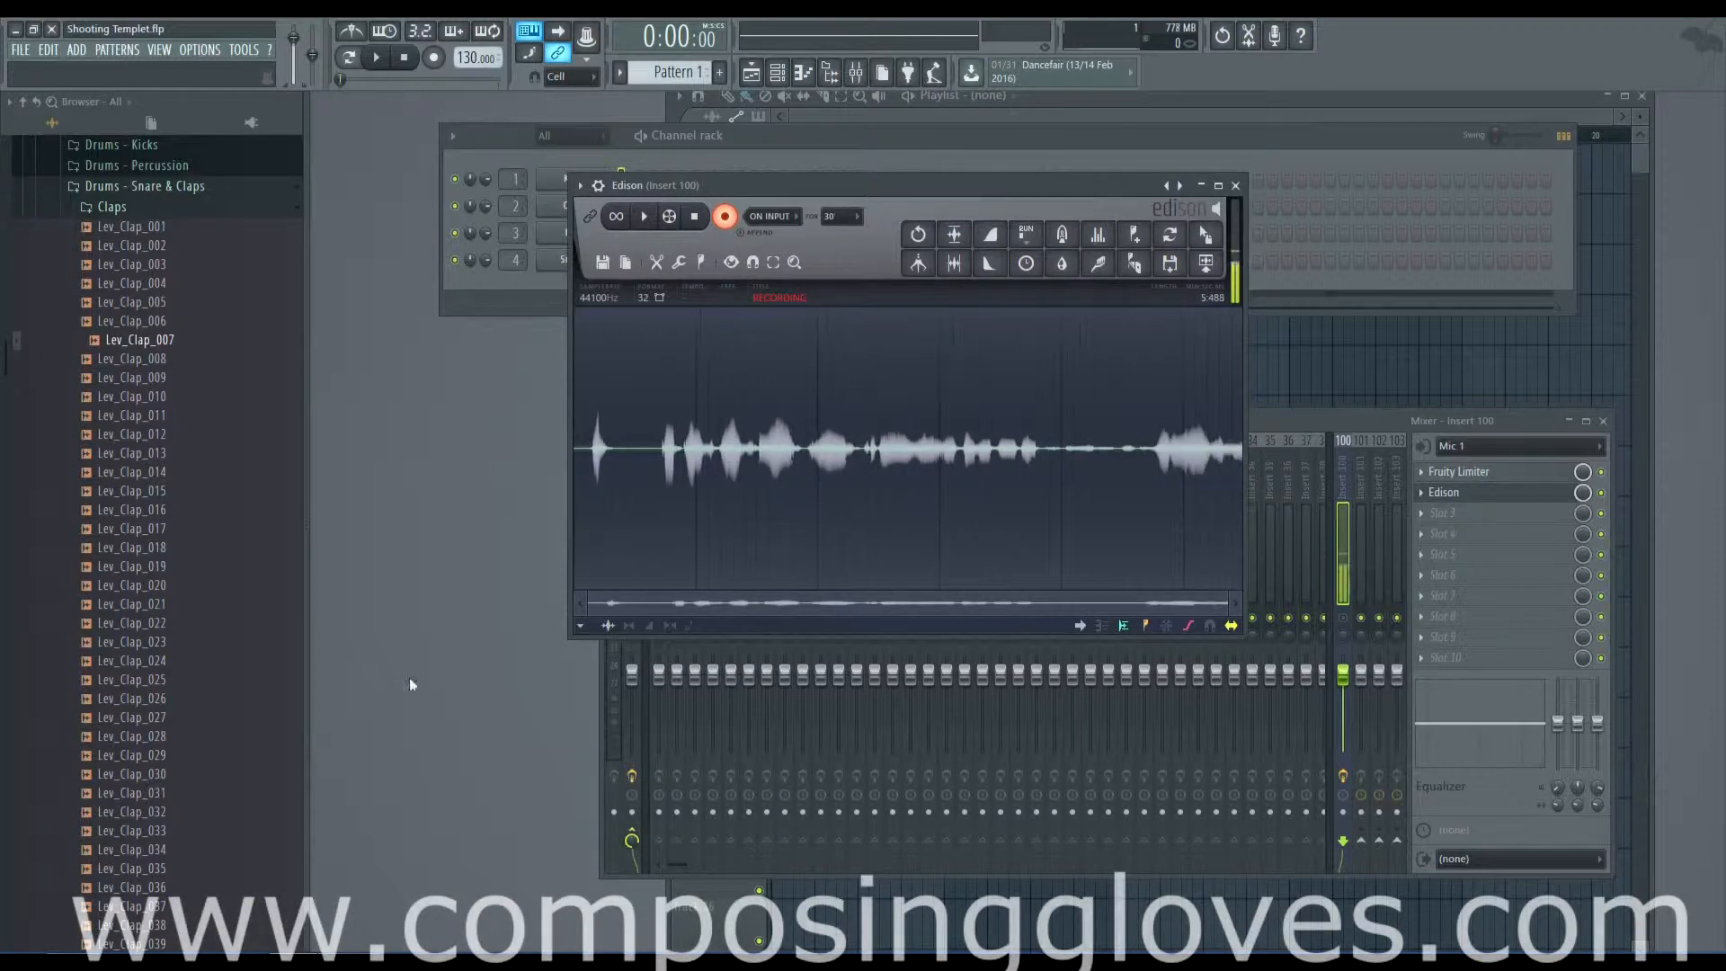
# - Display the description of the multi LFO in the modulator module list
pyautogui.moveTo(116, 960)
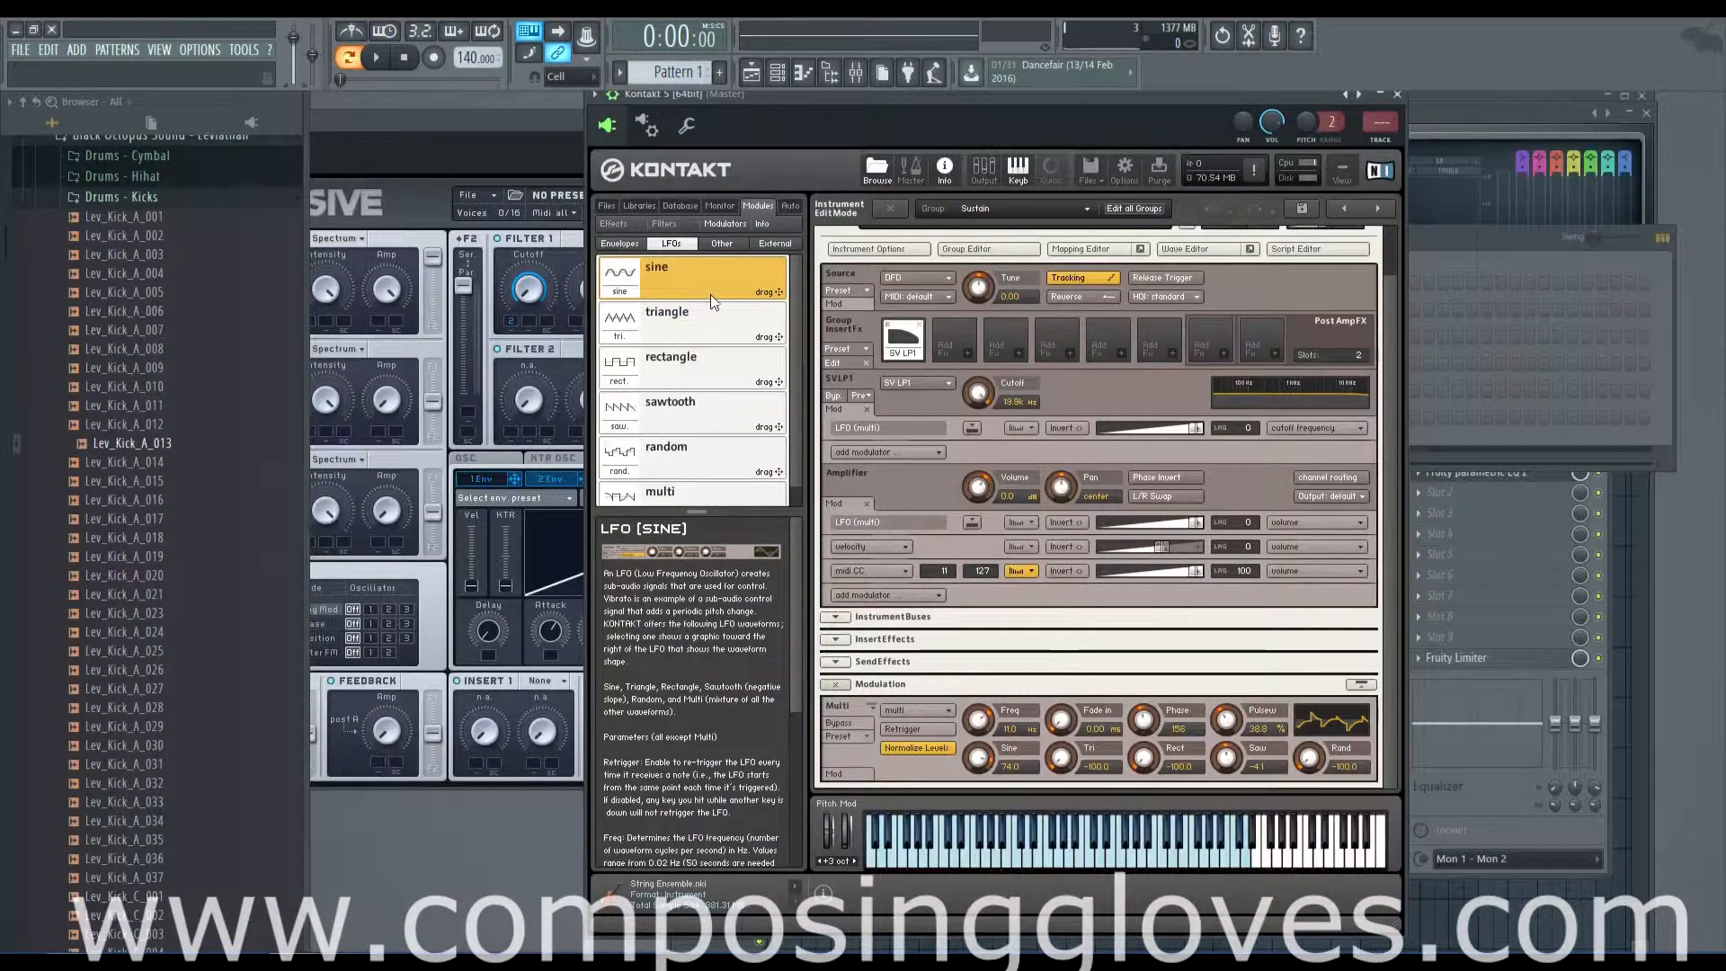
pyautogui.click(699, 486)
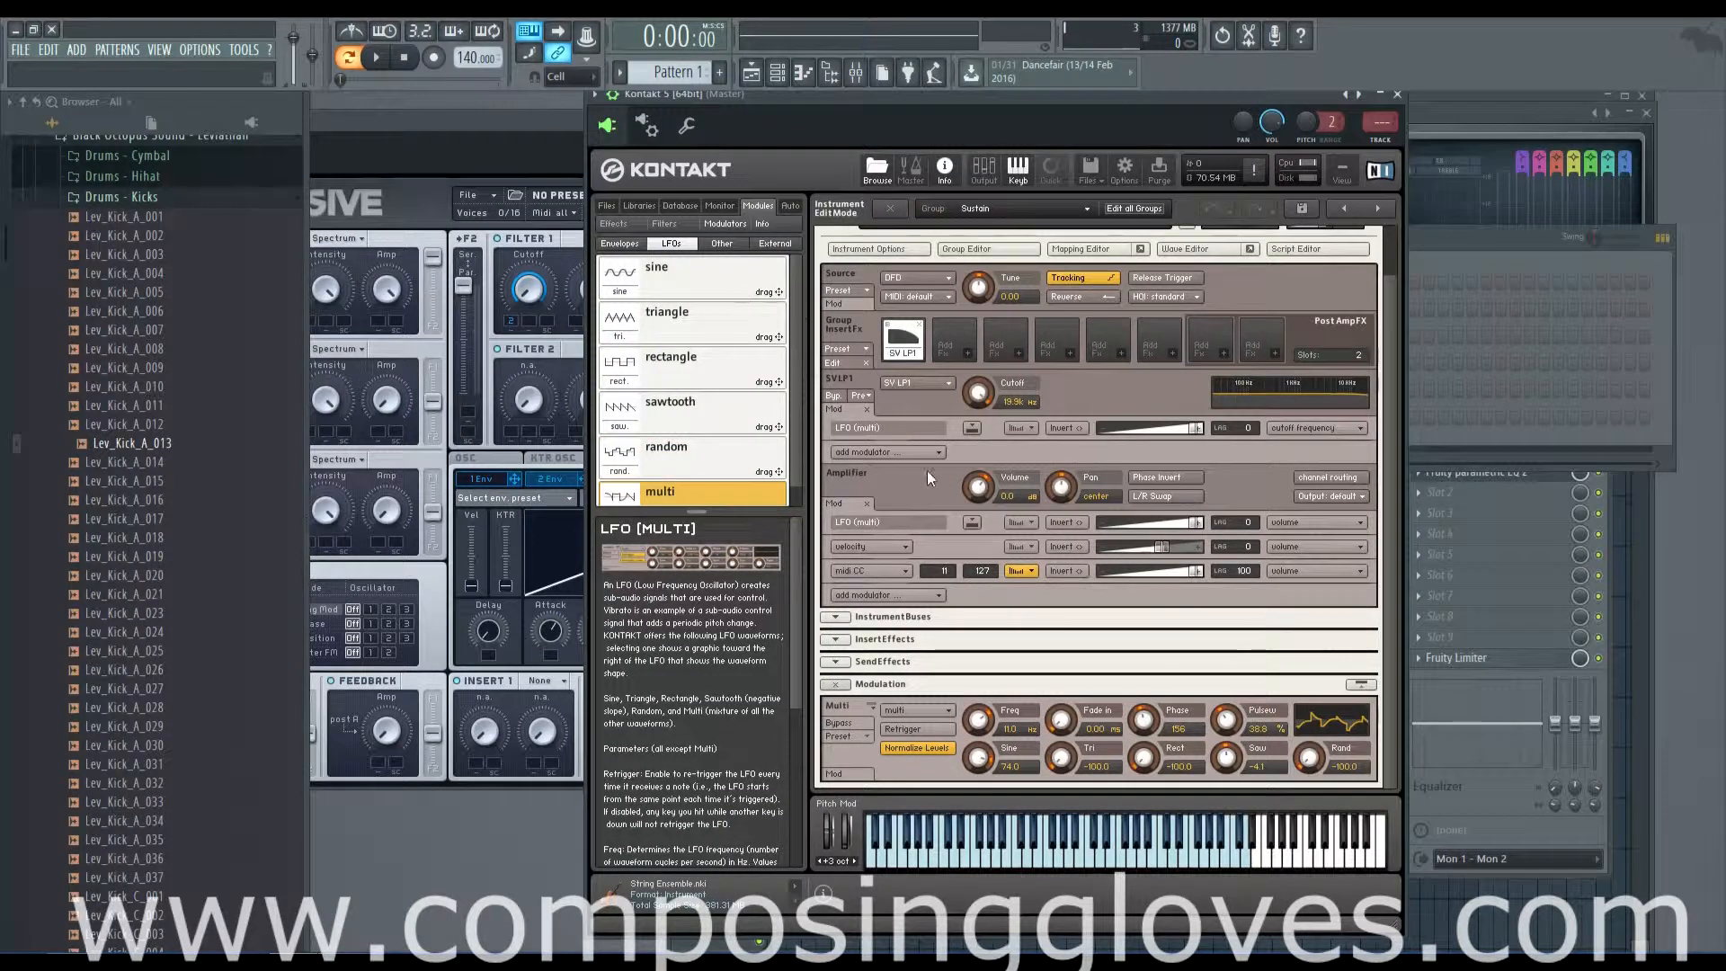
pyautogui.moveTo(986, 392); pyautogui.dragTo(1022, 325)
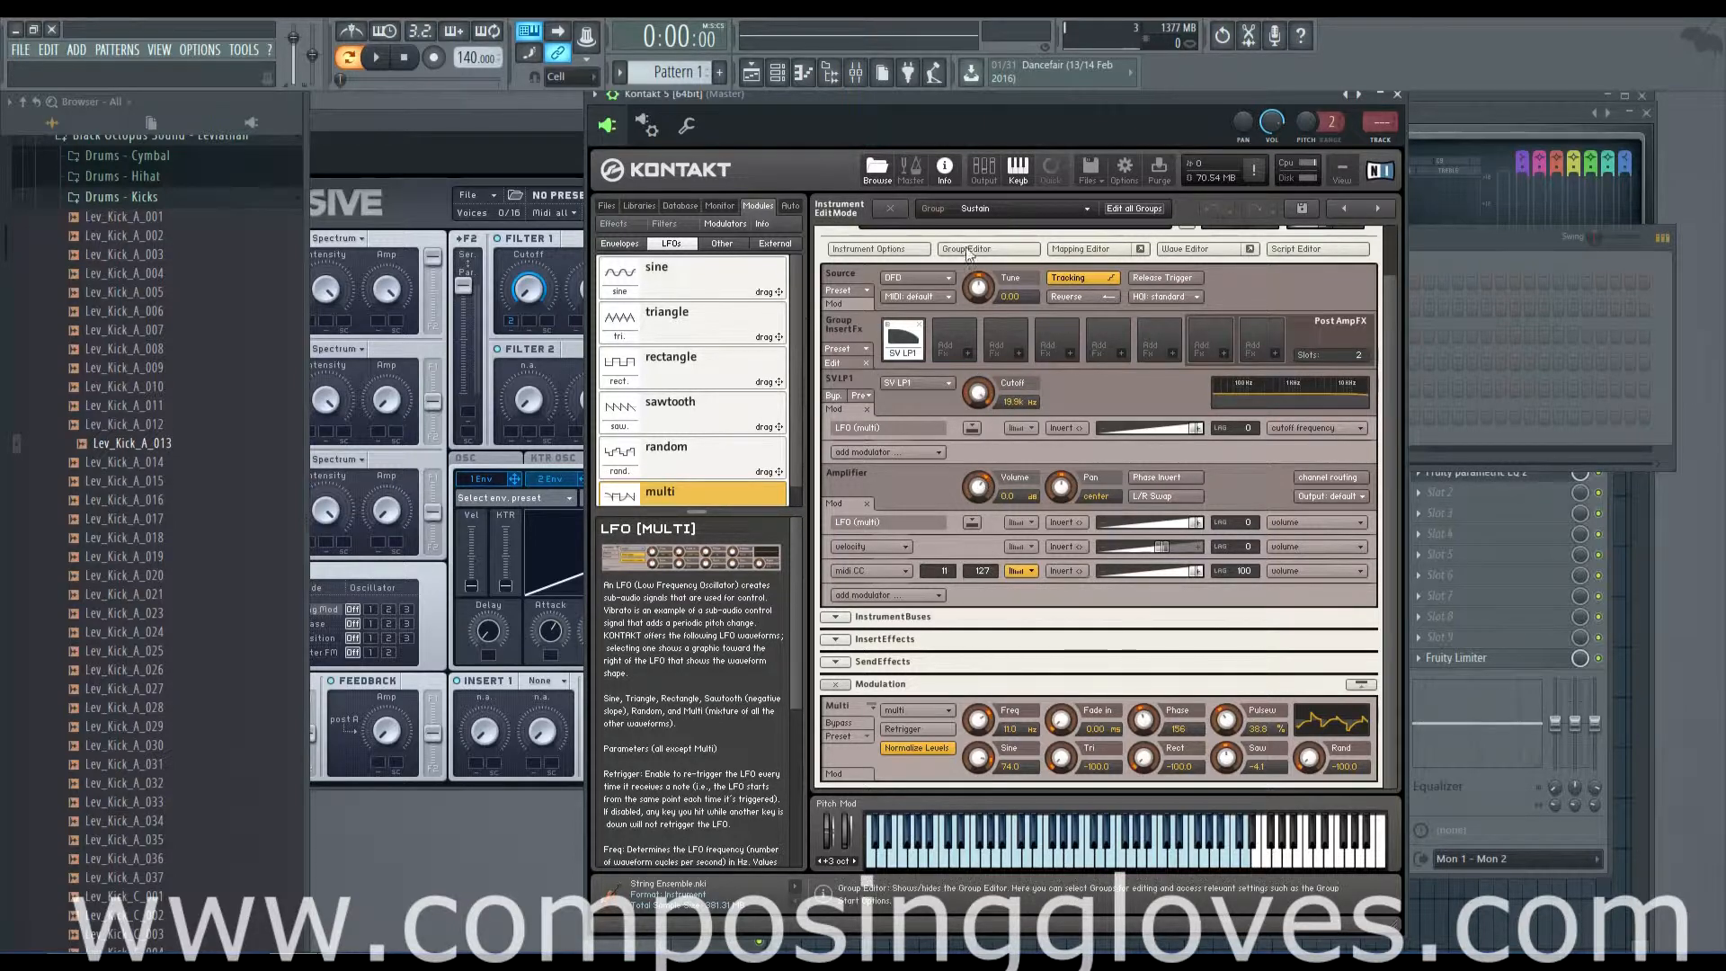
# - Set the waveform of the existing Multi LFO in the Modulation section to sine
pyautogui.click(920, 712)
pyautogui.click(924, 712)
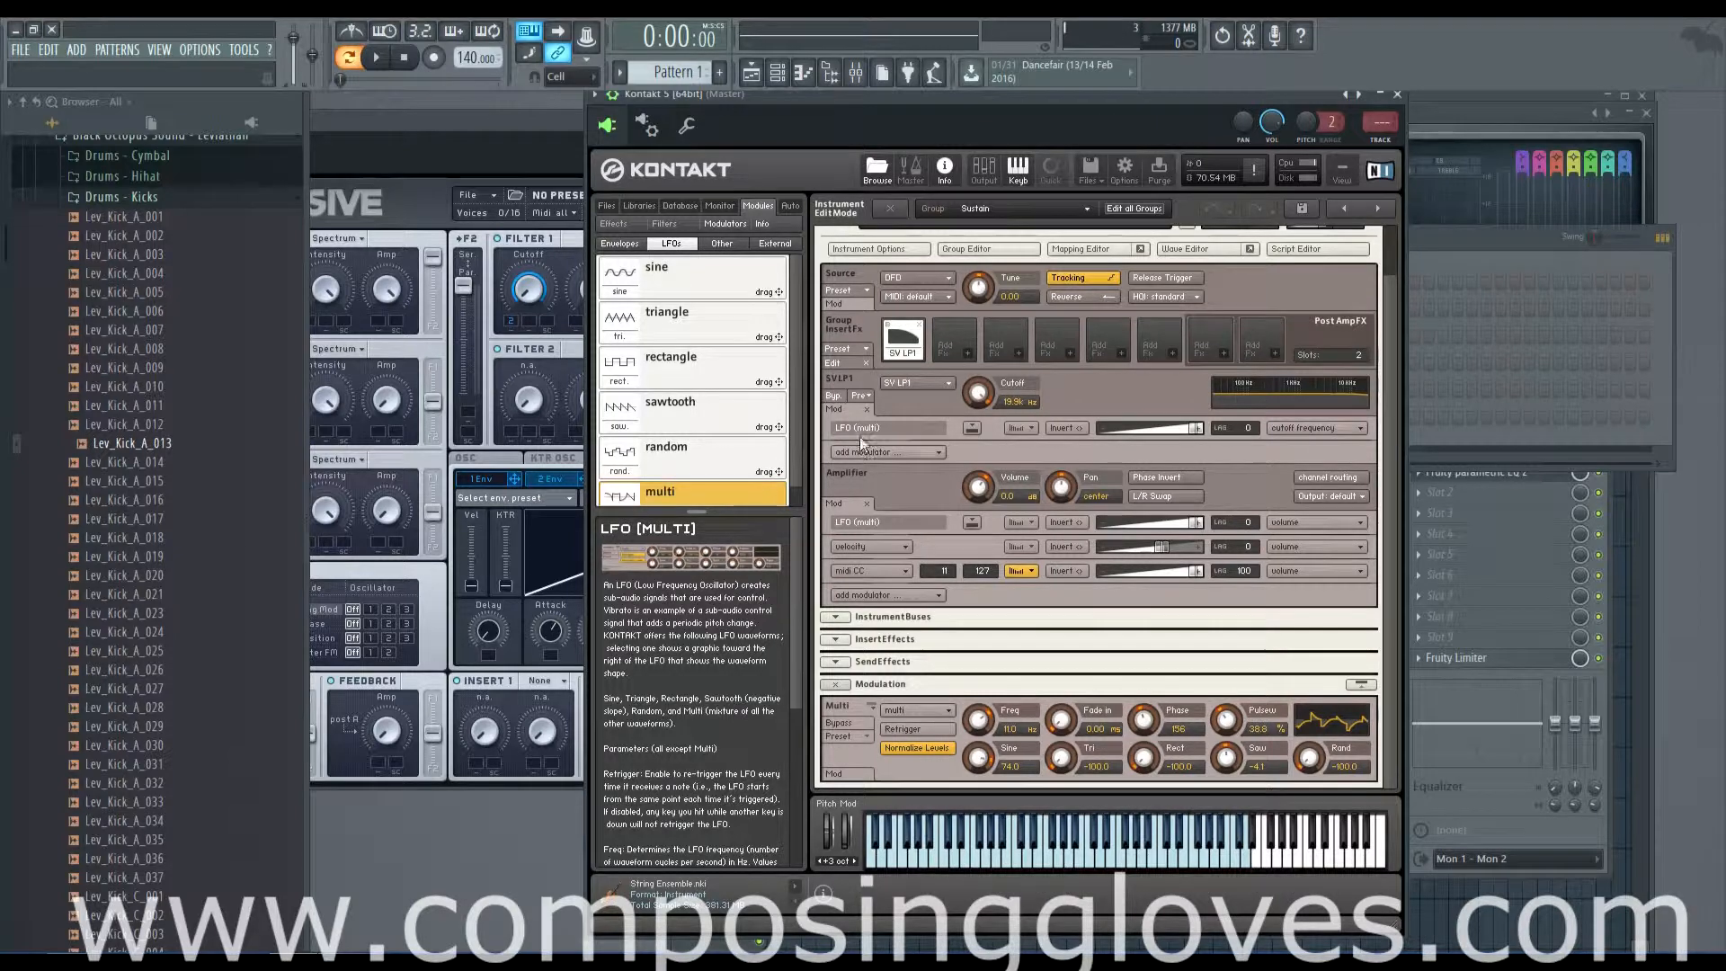
pyautogui.click(913, 710)
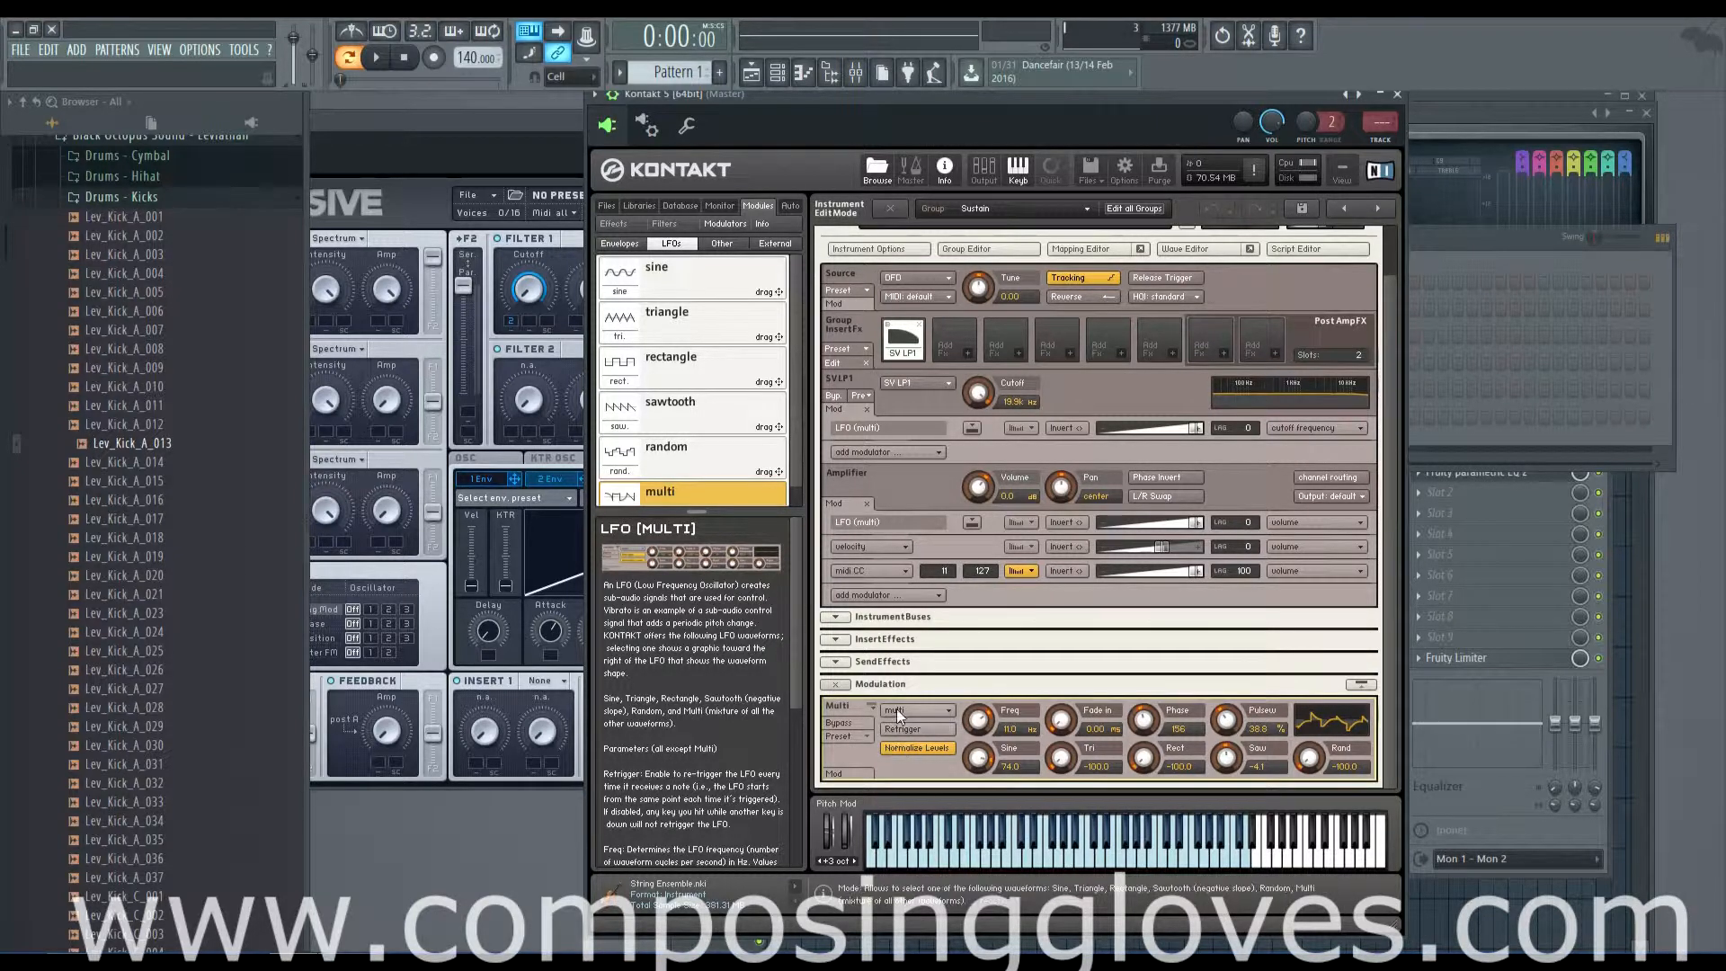
pyautogui.click(896, 728)
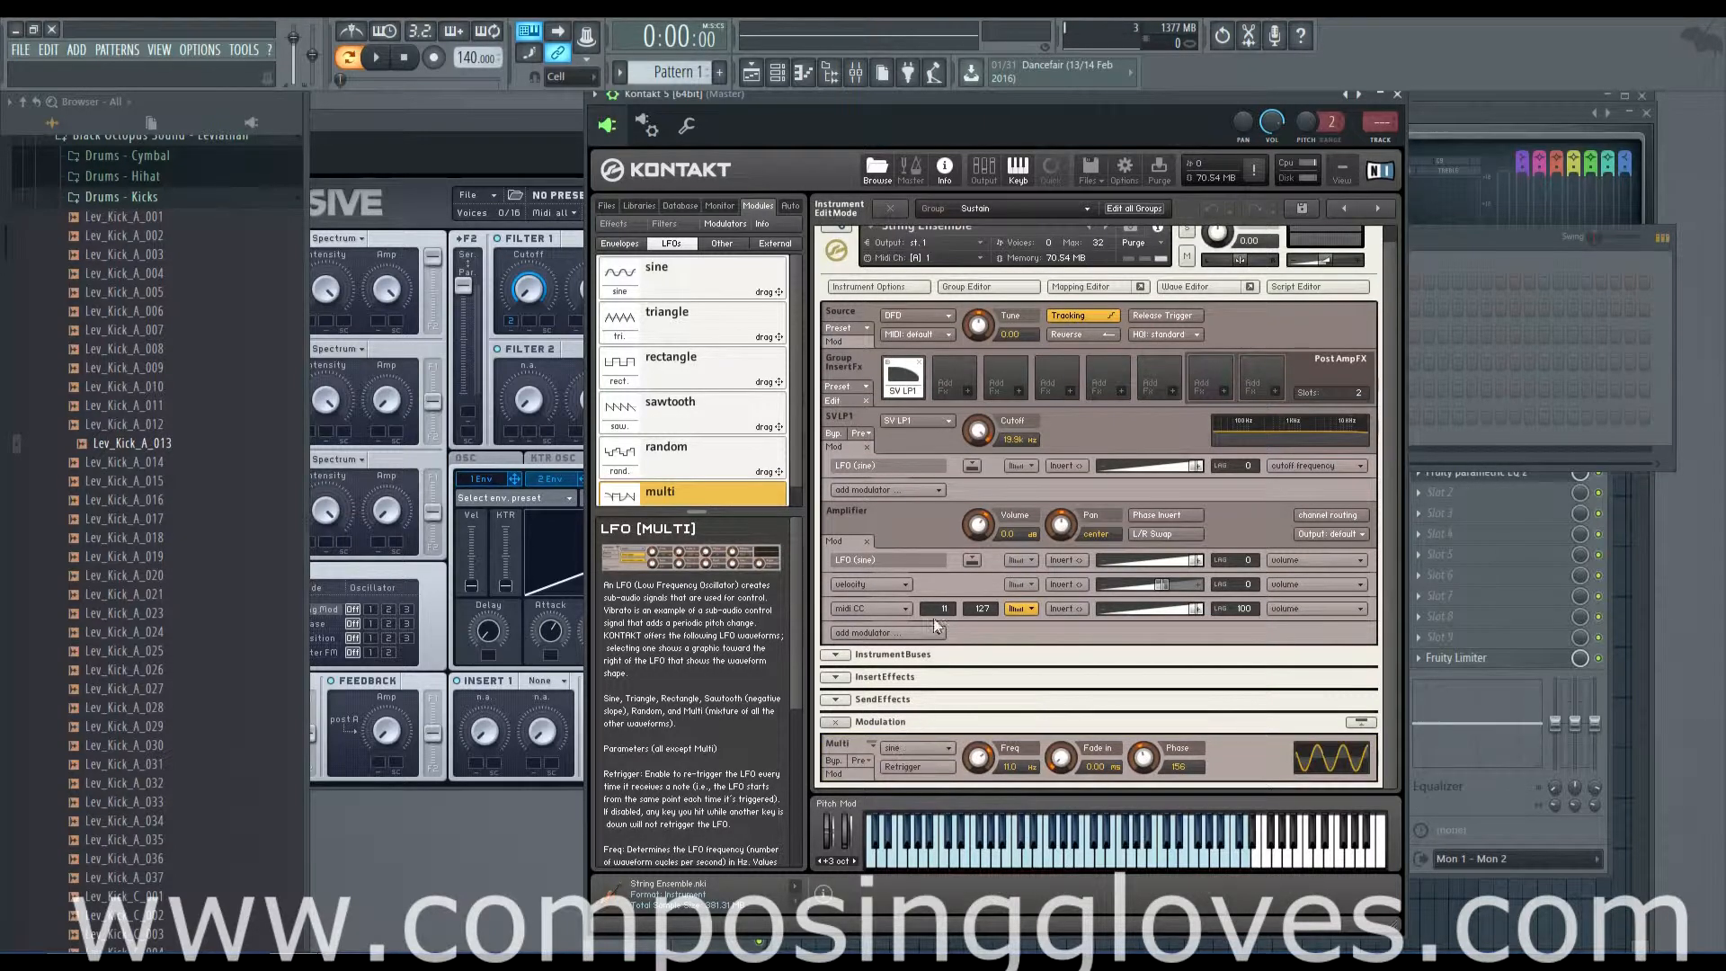
# - Remove the filter cutoff's existing LFO modulator, and also a new sine LFO tried out on the same cutoff
pyautogui.click(971, 466)
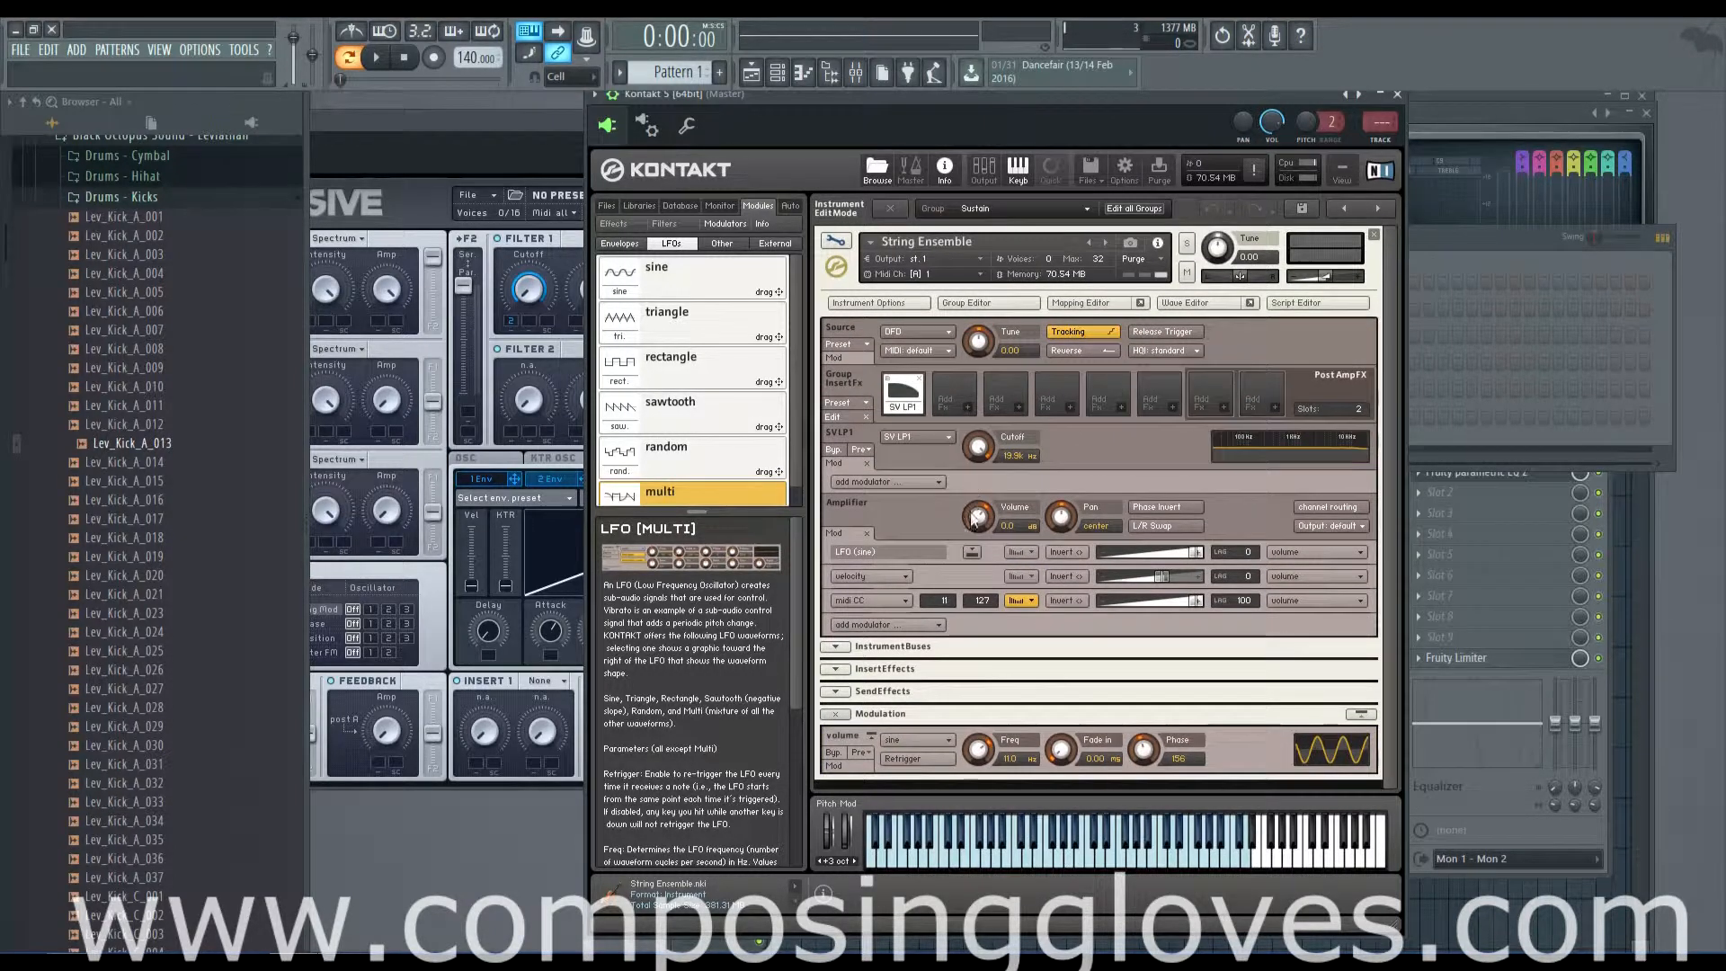
pyautogui.click(922, 552)
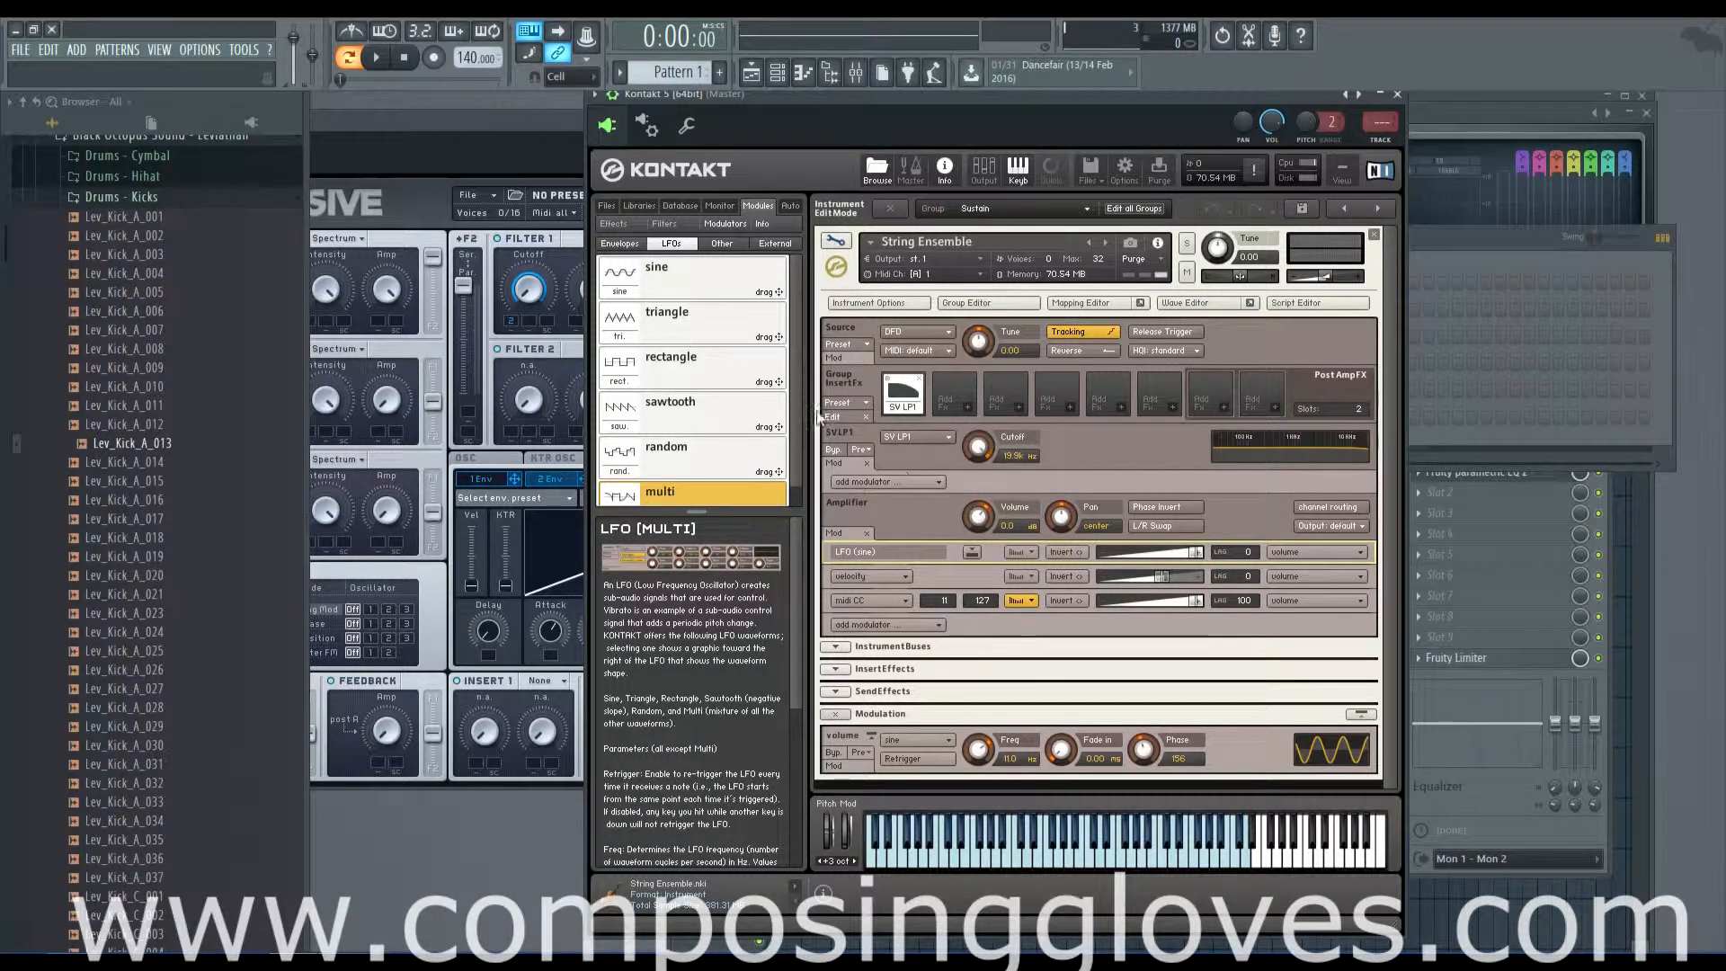
pyautogui.moveTo(624, 286); pyautogui.dragTo(981, 455)
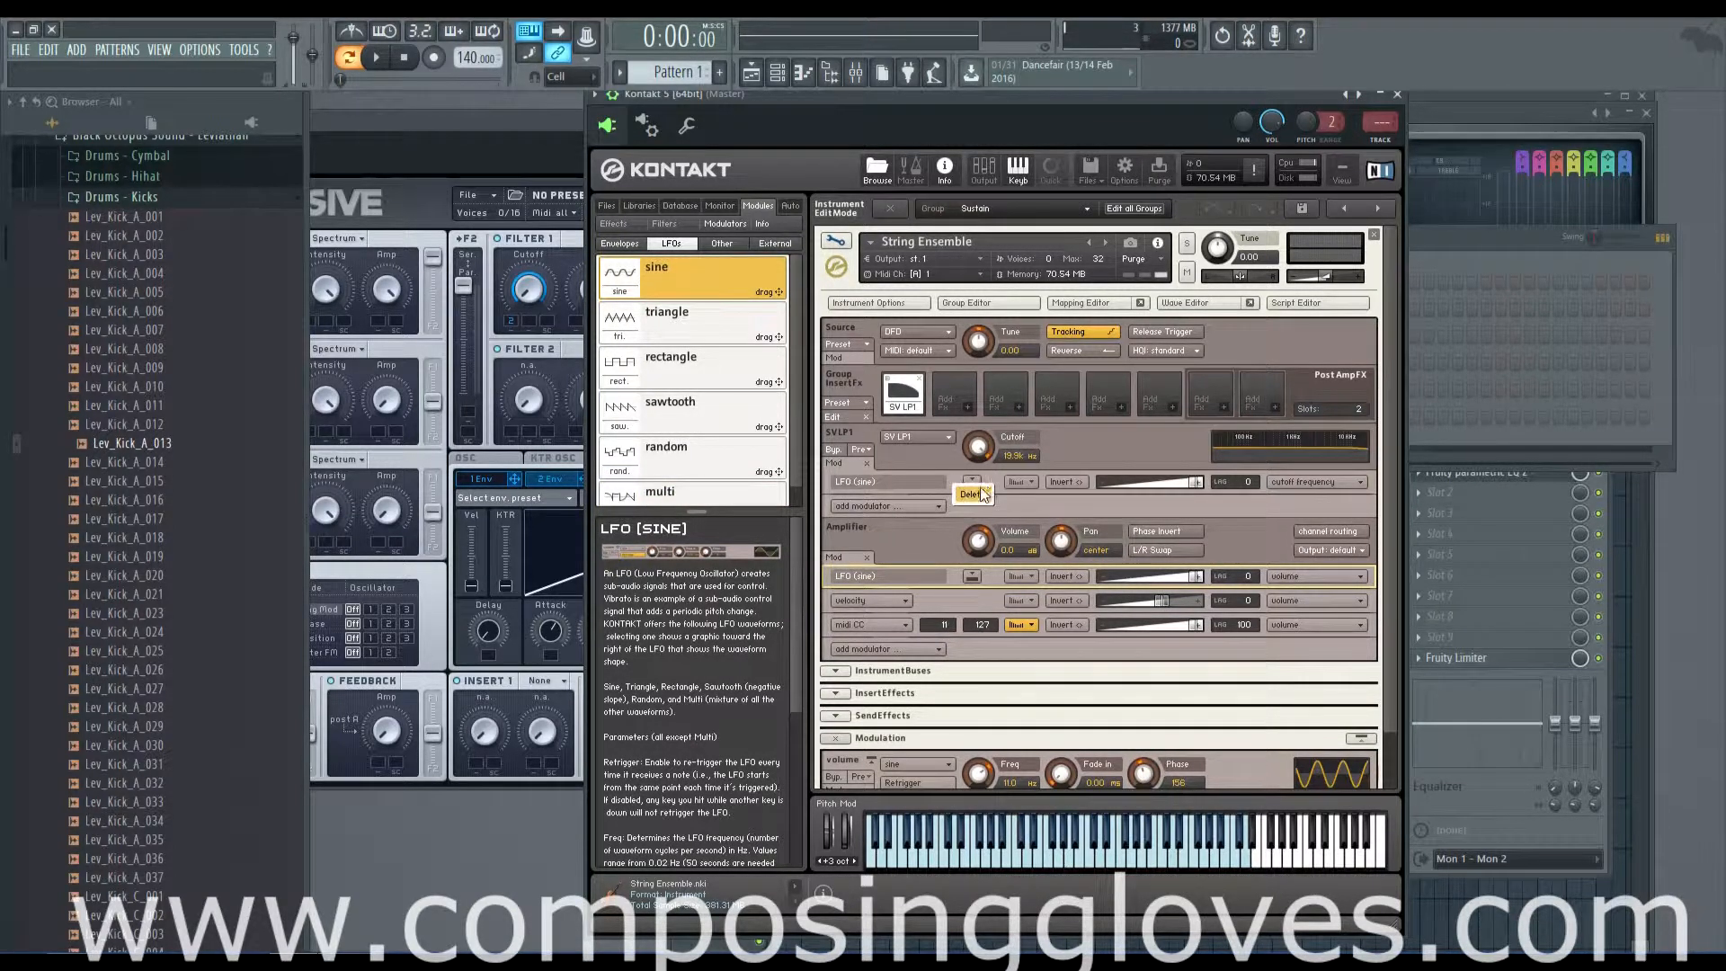
pyautogui.click(972, 482)
# - Assign the existing volume LFO to the filter cutoff as well, and check the amplifier LFO's modulation target
pyautogui.click(911, 483)
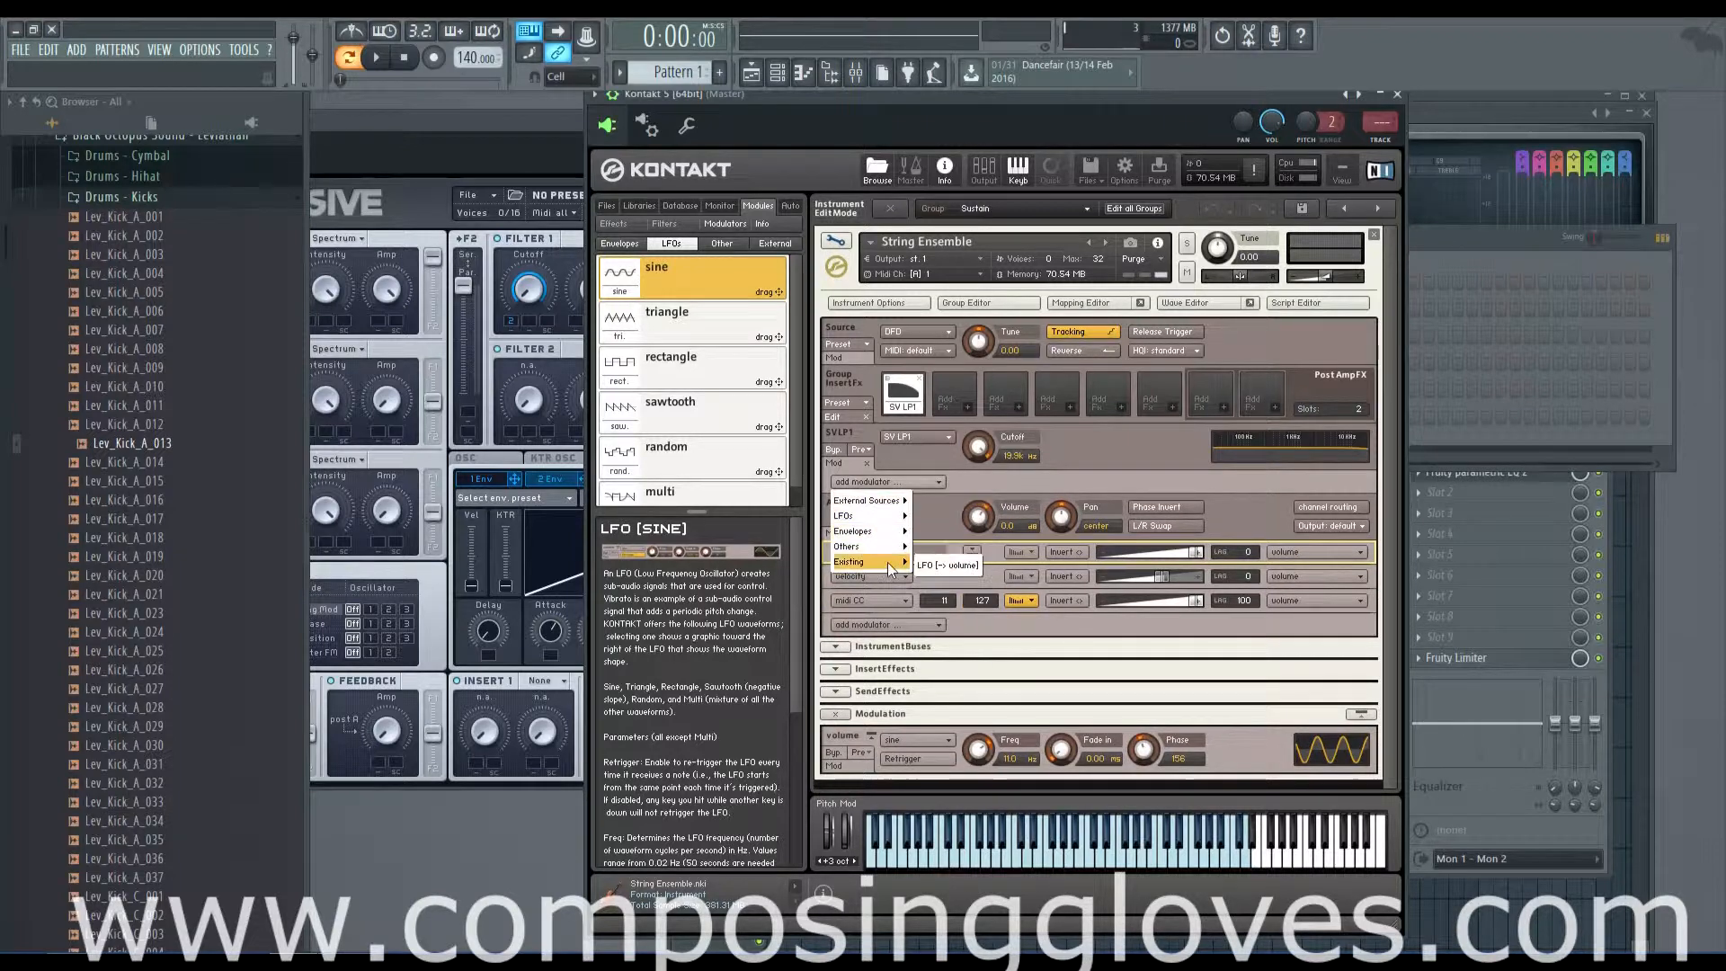
pyautogui.click(933, 568)
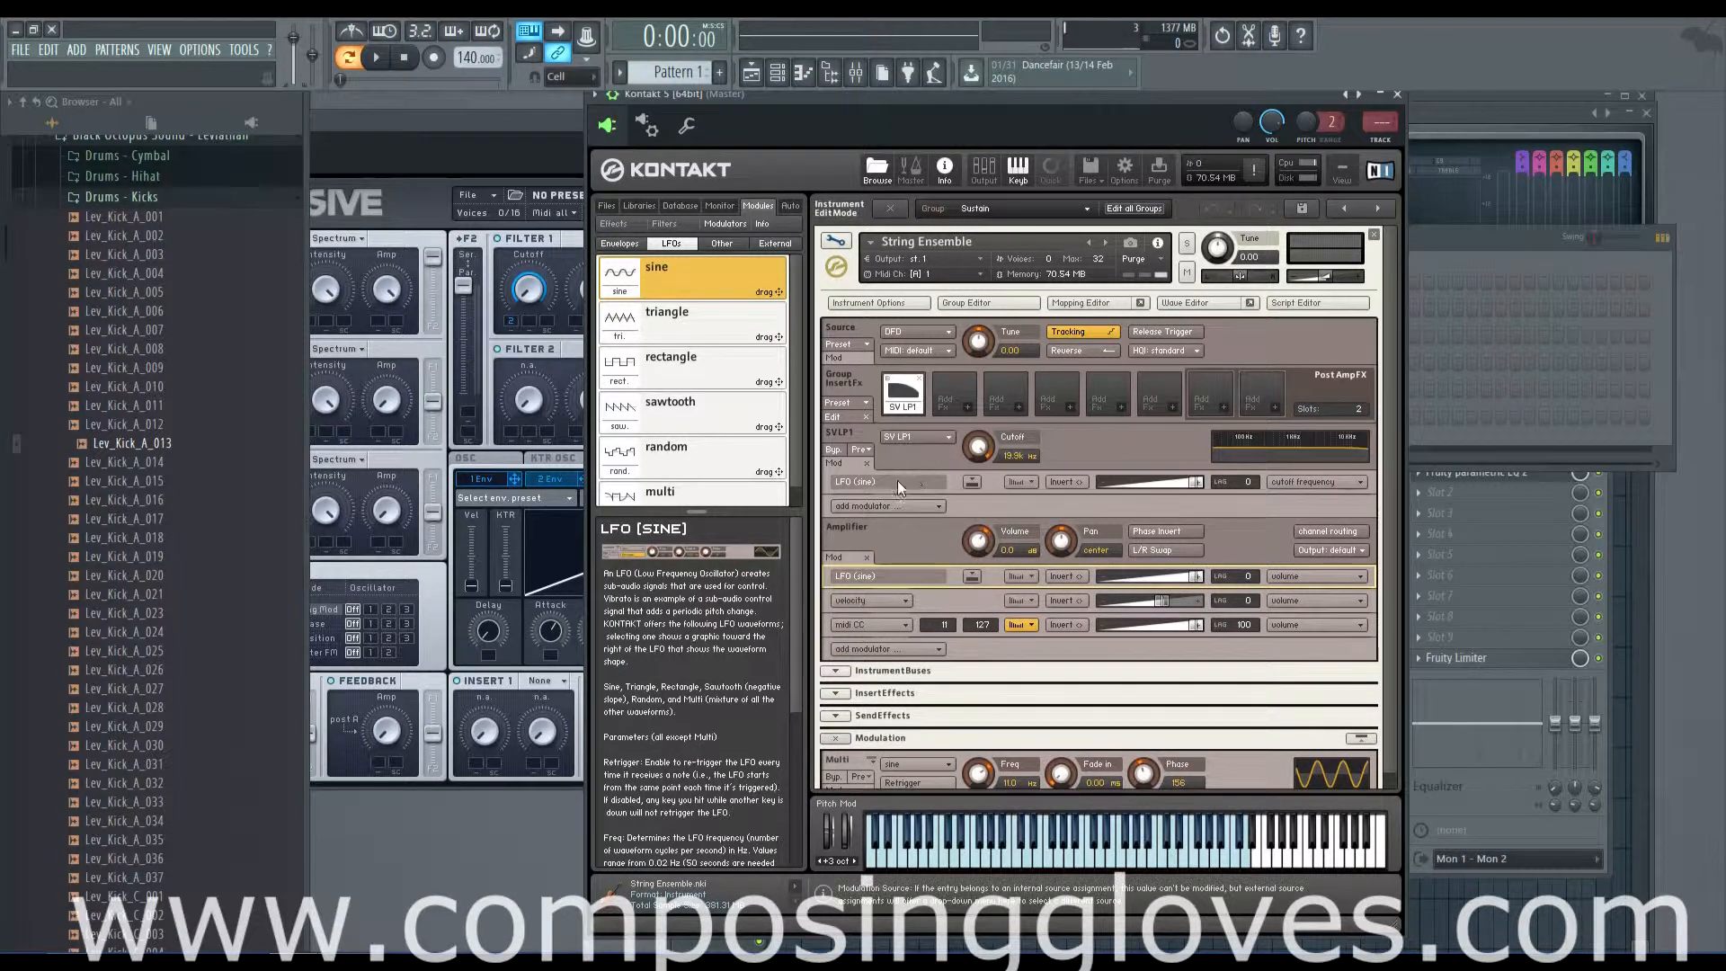
pyautogui.click(1312, 575)
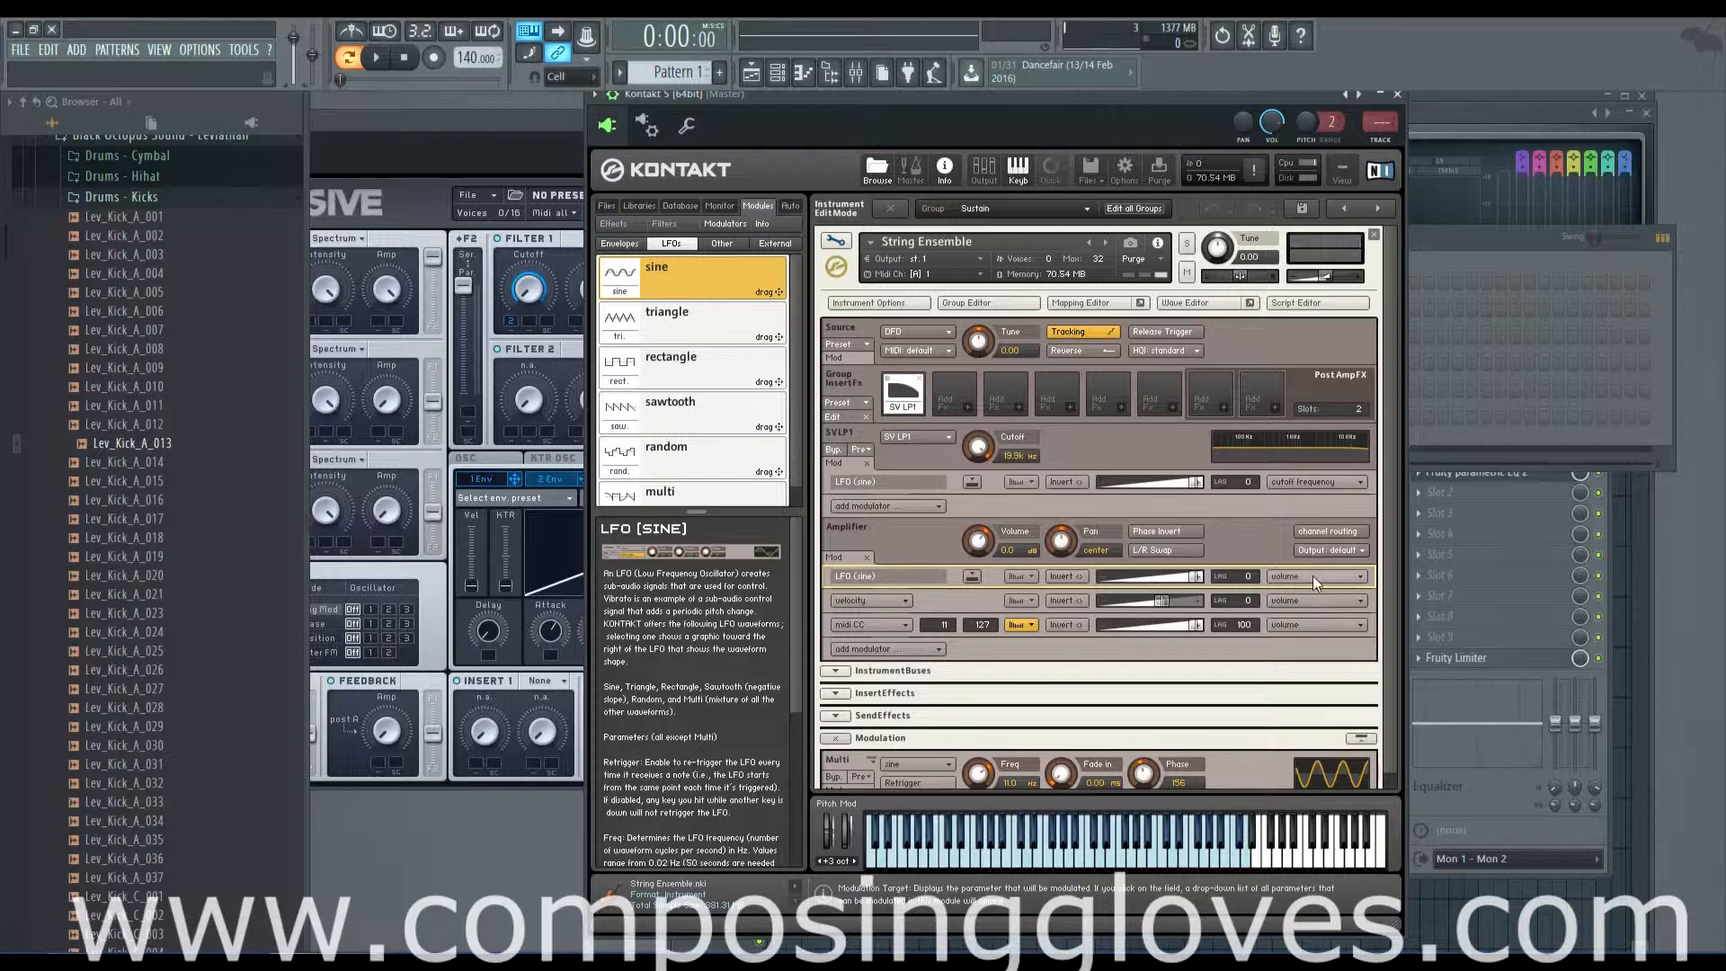
pyautogui.click(1313, 576)
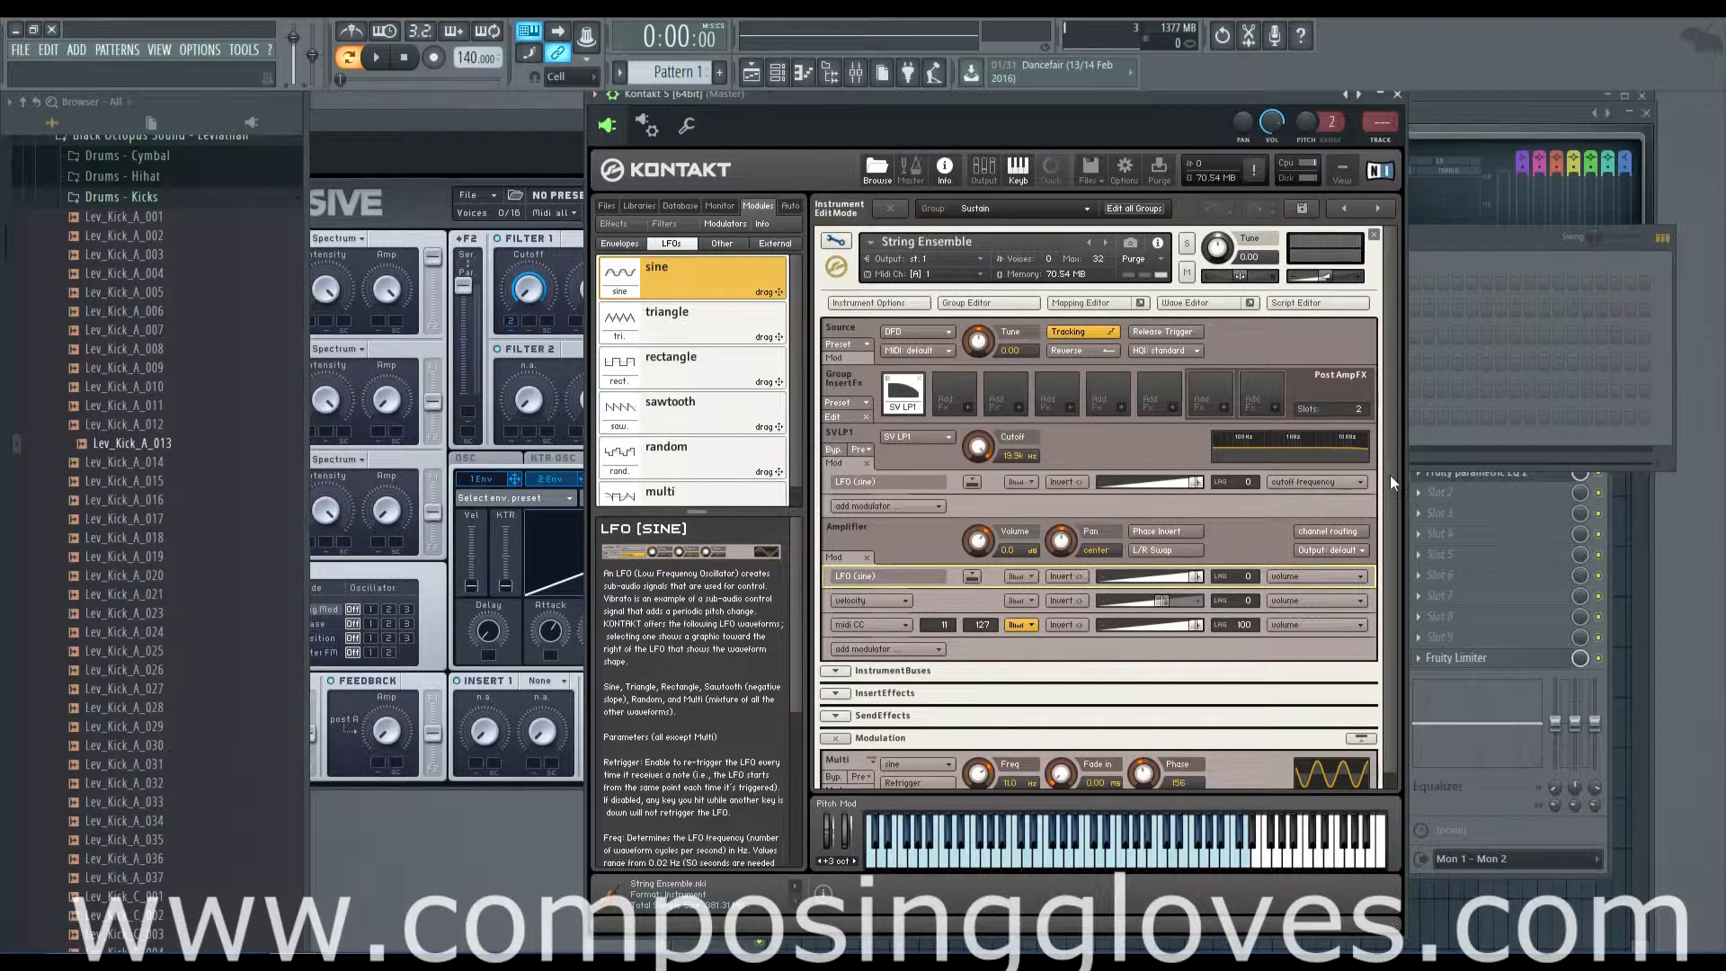
# - Sweep the sine LFO's frequency up to about 213 Hz and bring it back down to about 5.7 Hz
pyautogui.scroll(-1, 1392, 483)
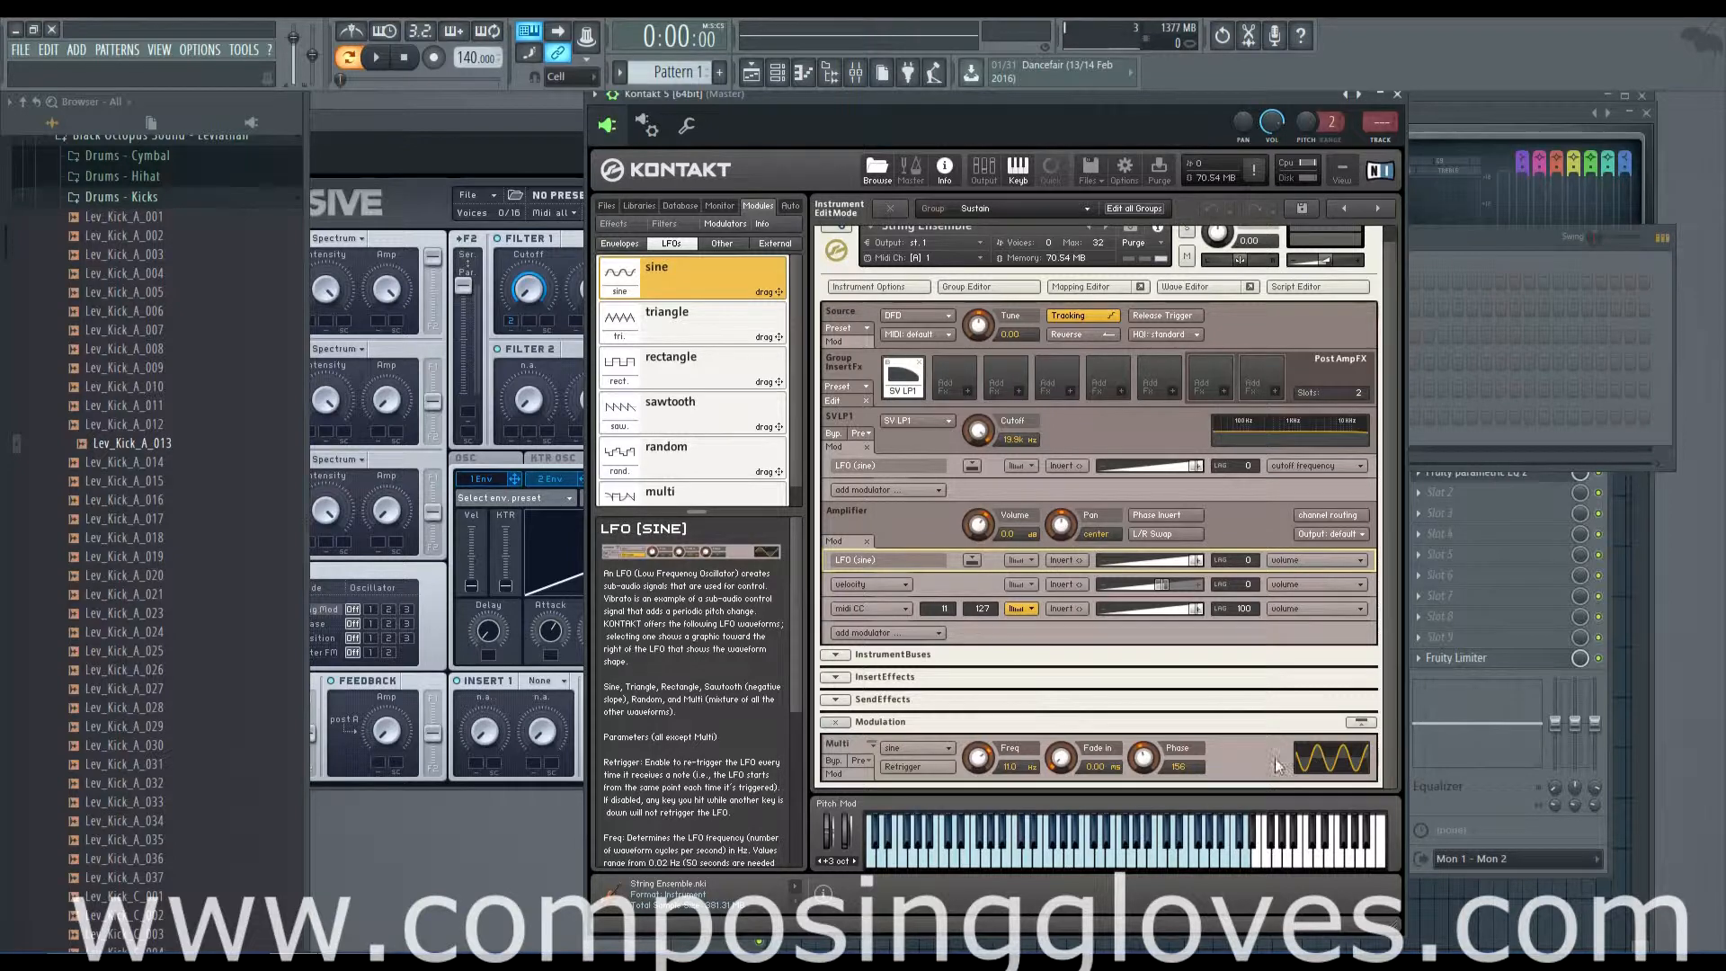
pyautogui.moveTo(983, 758); pyautogui.dragTo(985, 648)
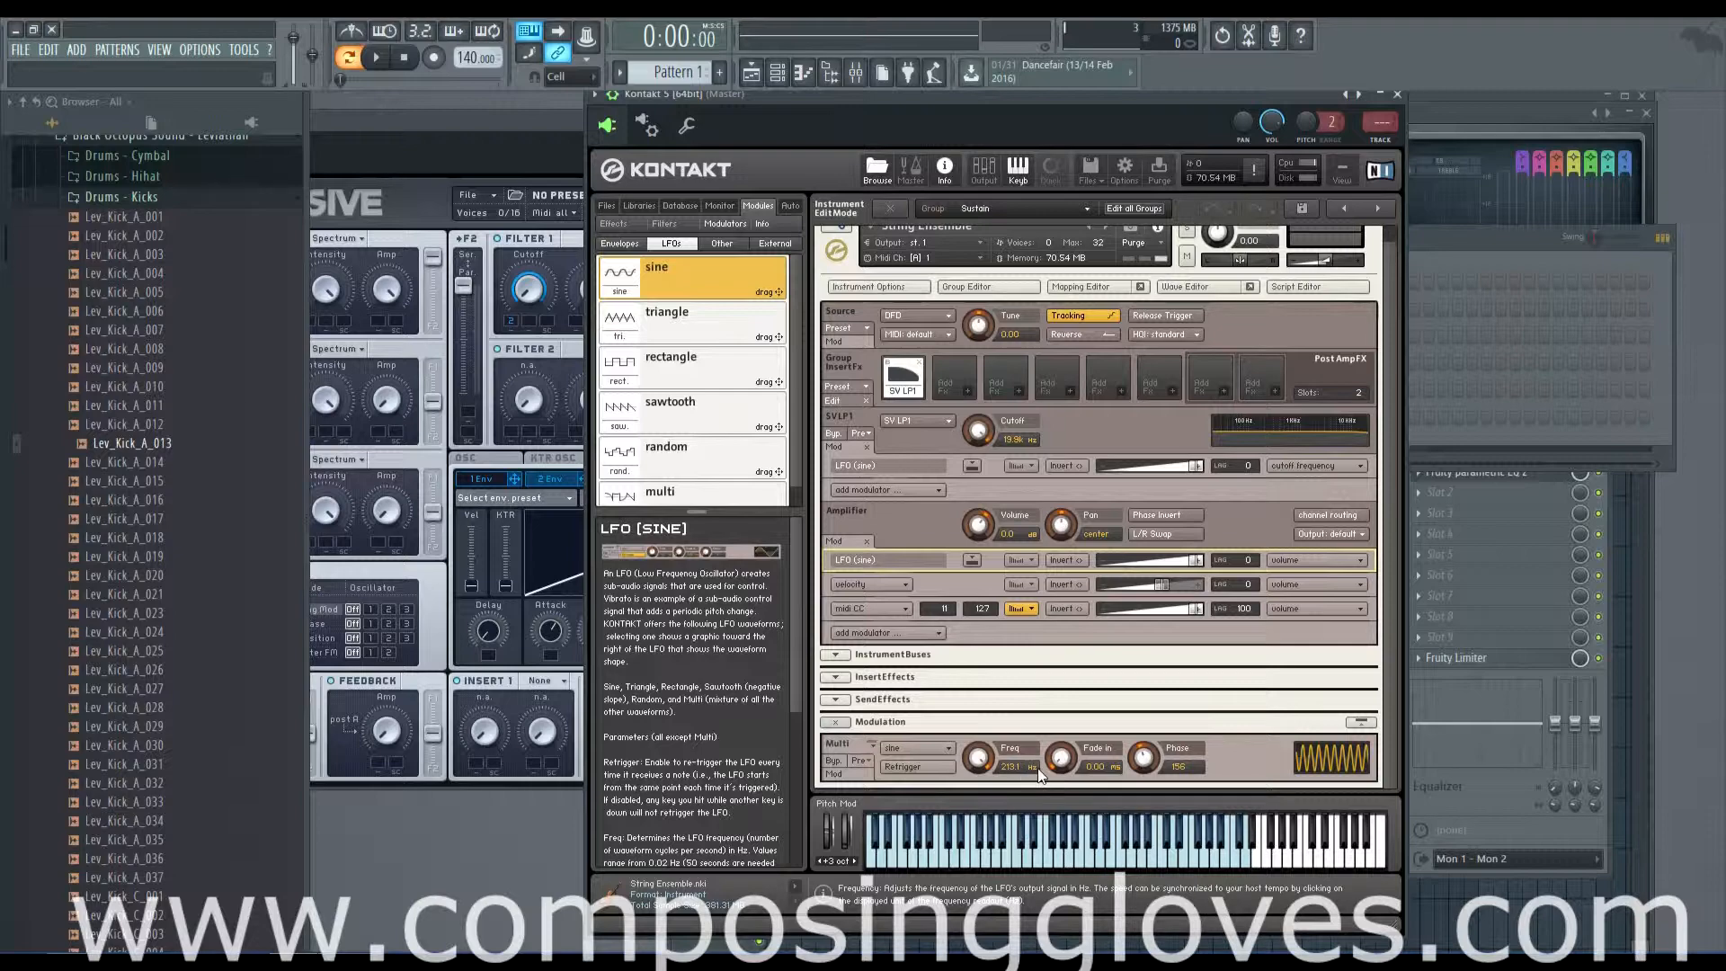
pyautogui.moveTo(980, 760); pyautogui.dragTo(988, 801)
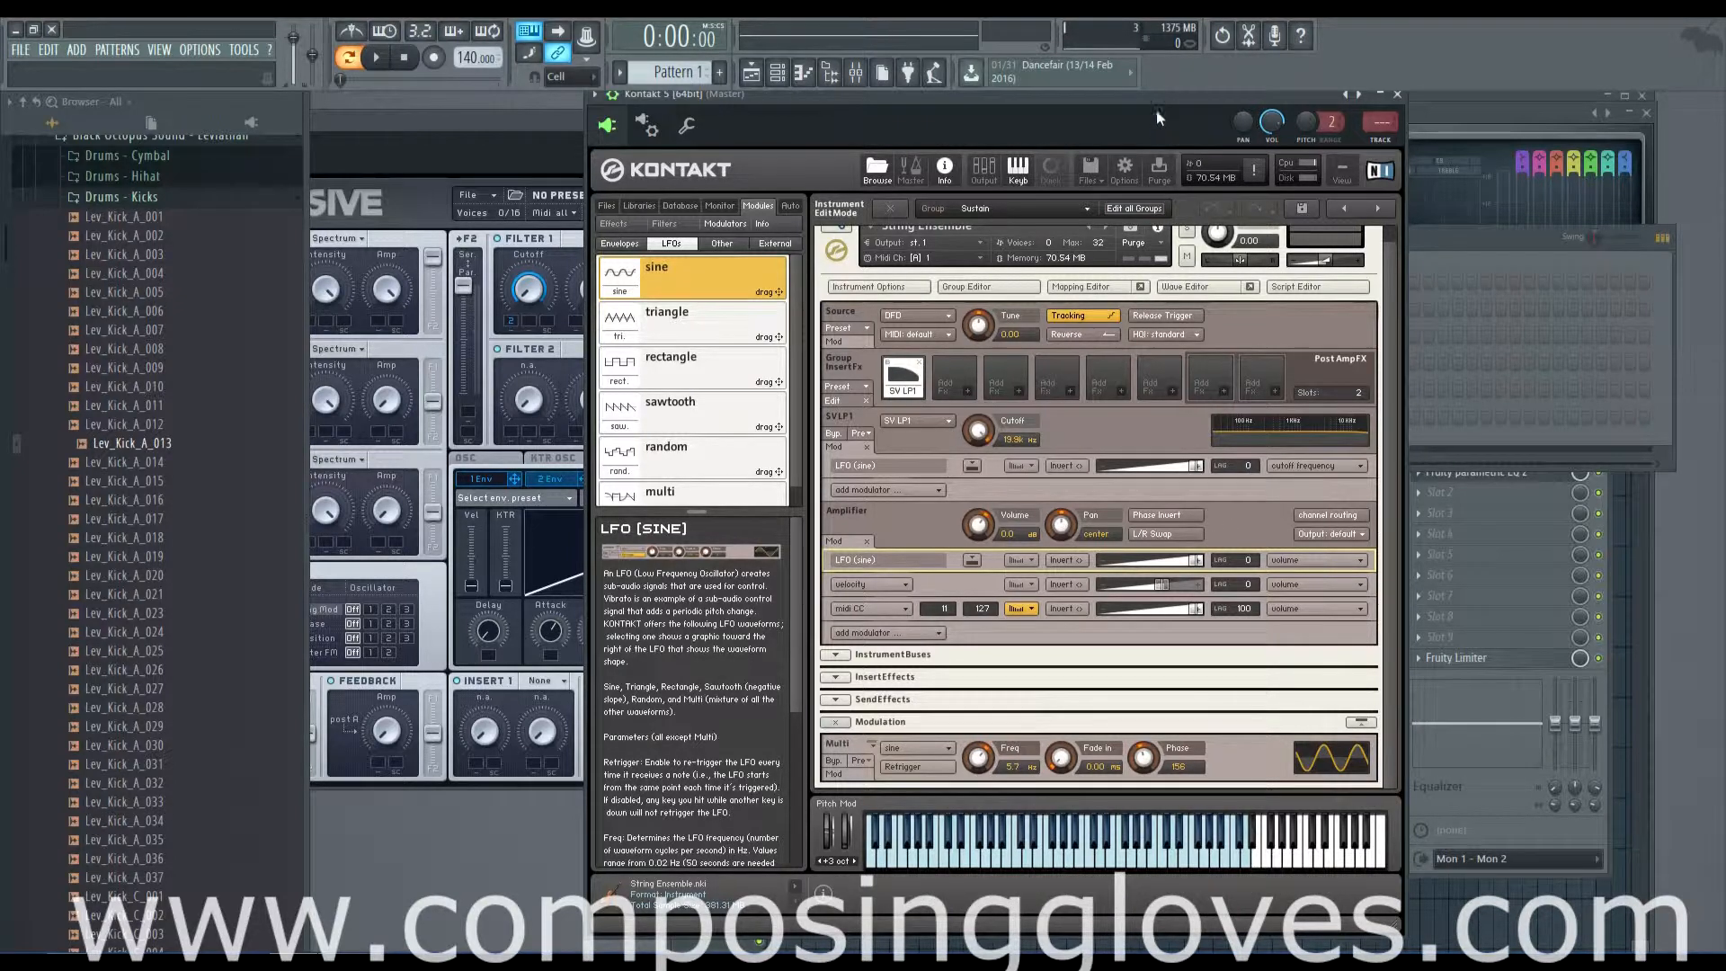
pyautogui.moveTo(1157, 109); pyautogui.dragTo(1157, 105)
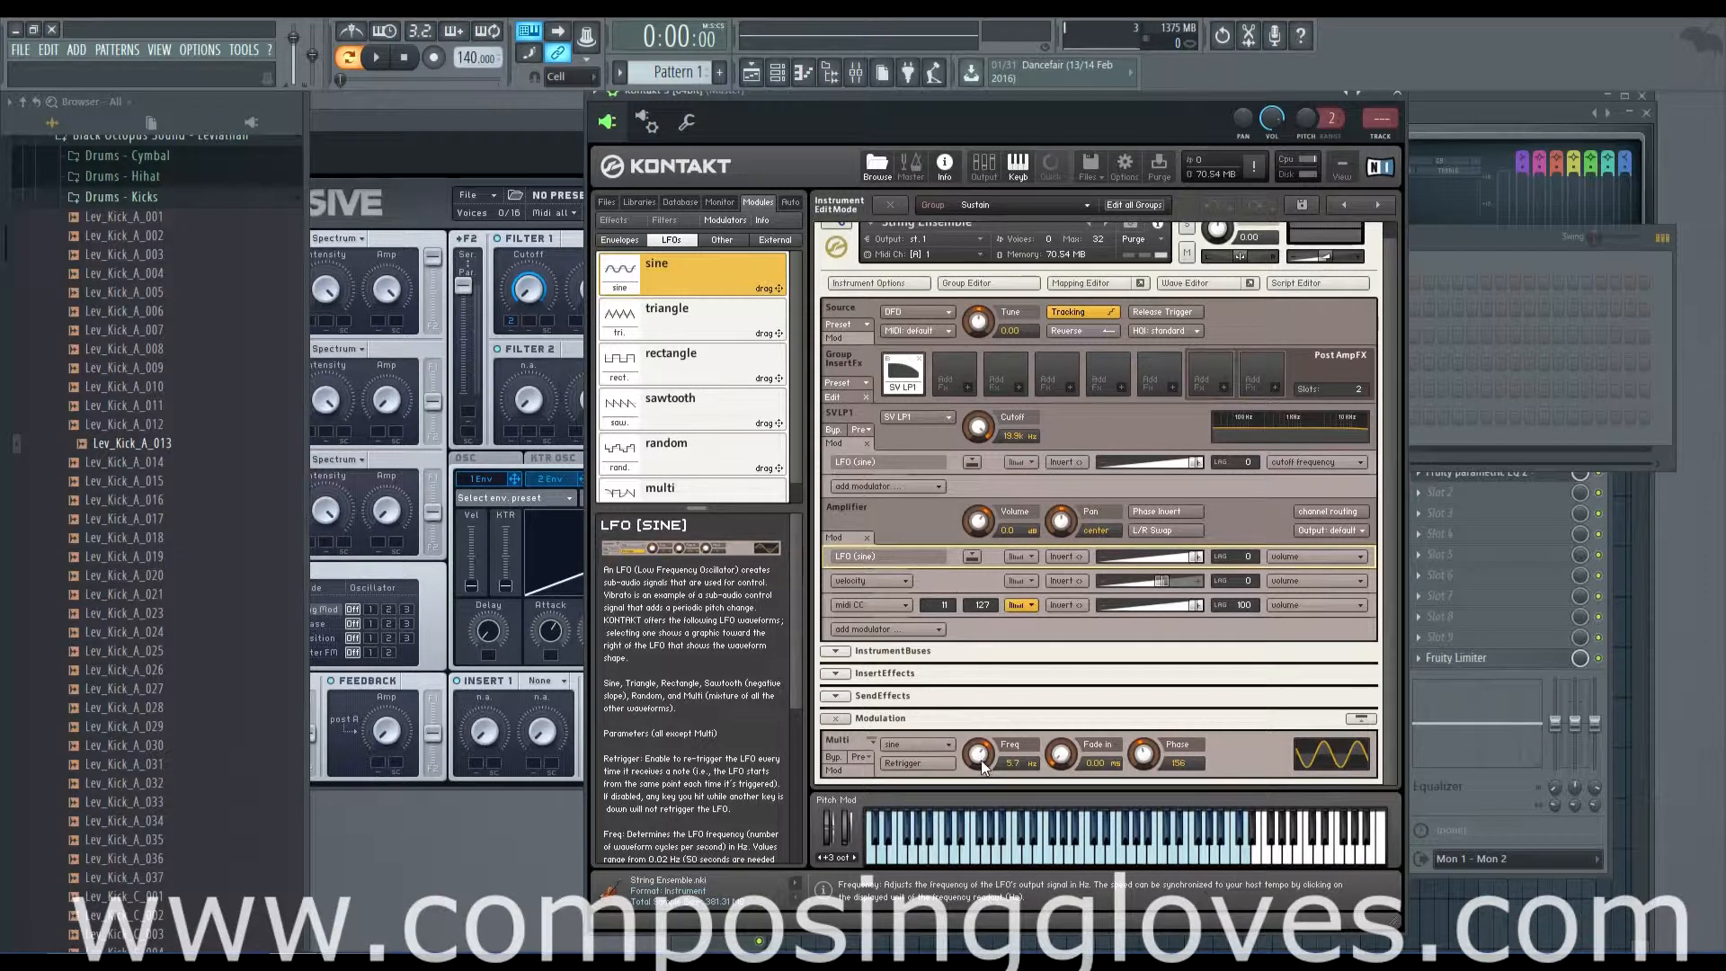
# - Lower the sine LFO's frequency to about 1.2 Hz and play test notes to hear the slow modulation
pyautogui.moveTo(980, 759); pyautogui.dragTo(984, 719)
pyautogui.moveTo(981, 758); pyautogui.dragTo(989, 805)
pyautogui.press('n')
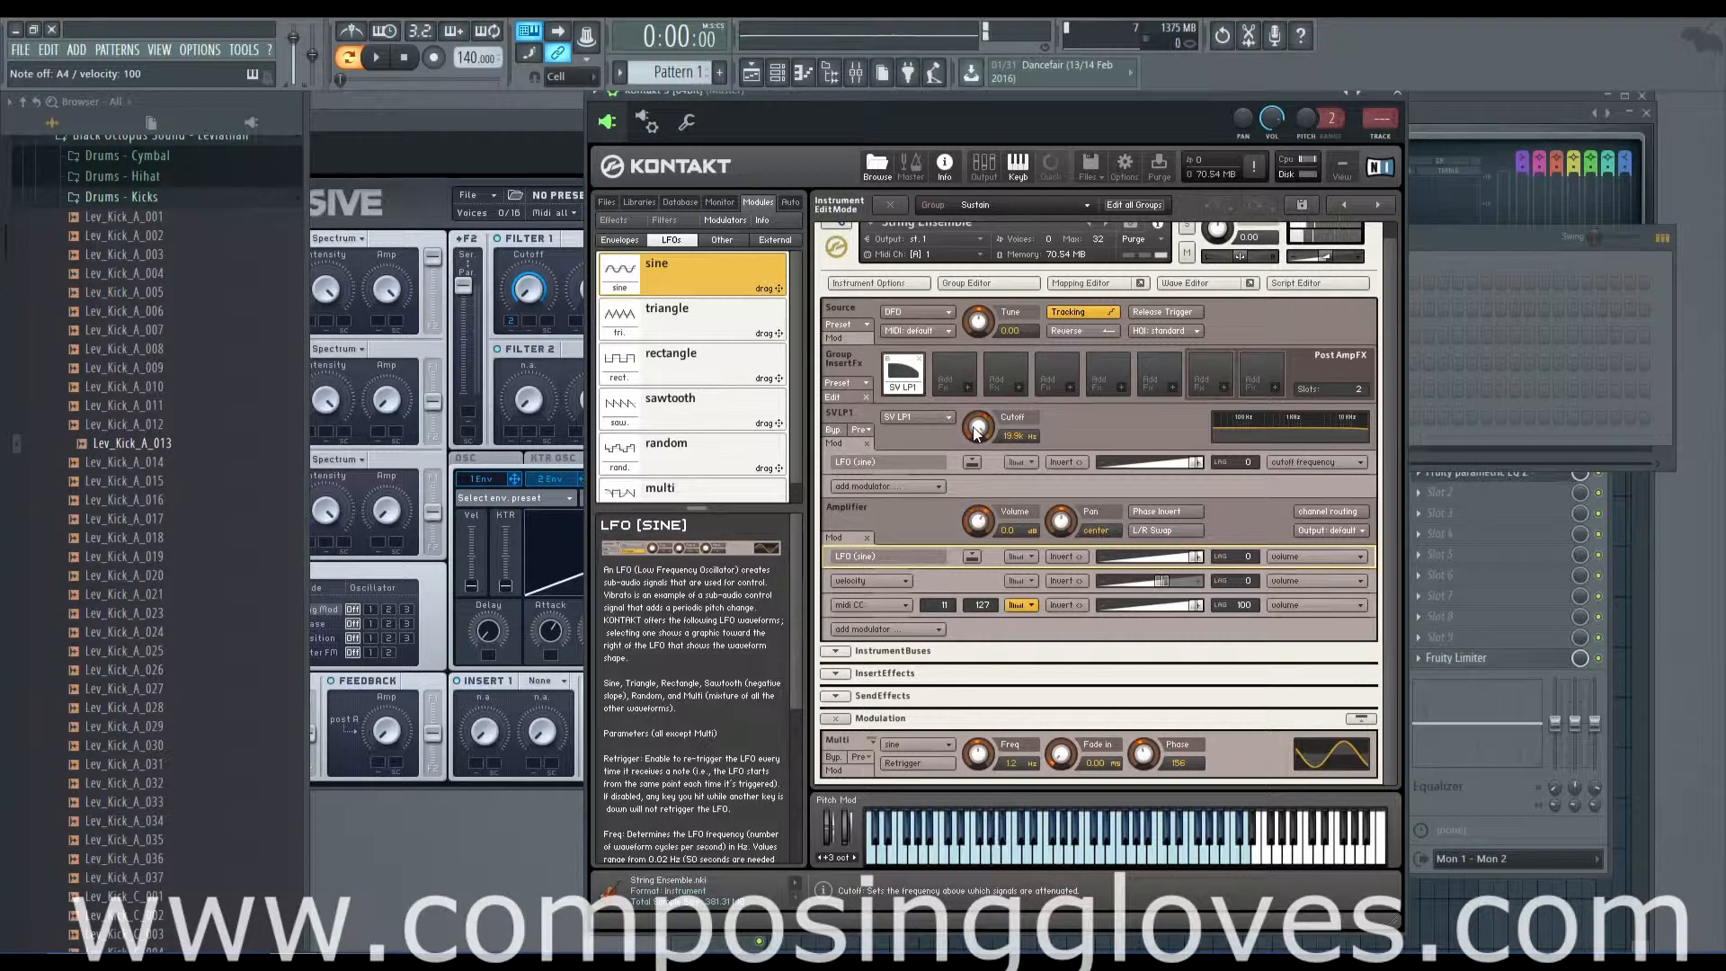
pyautogui.press('b')
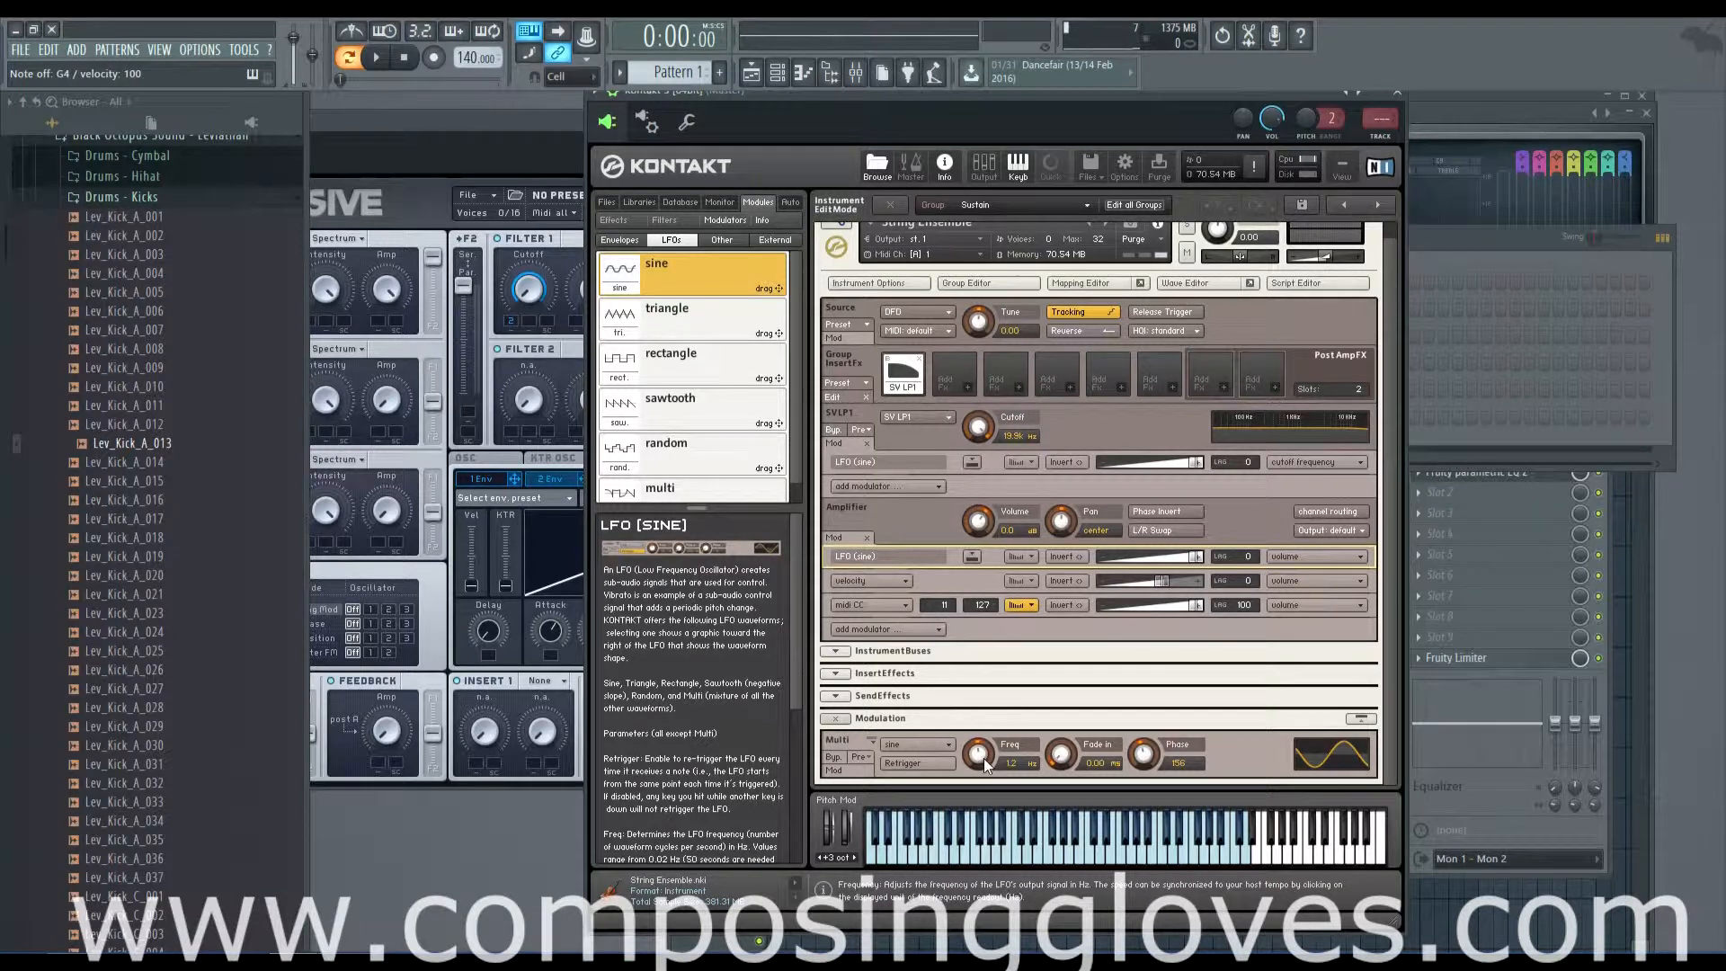
# - Try the sine LFO's frequency at about 213 Hz and settle it at about 7.6 Hz
pyautogui.moveTo(986, 764); pyautogui.dragTo(973, 615)
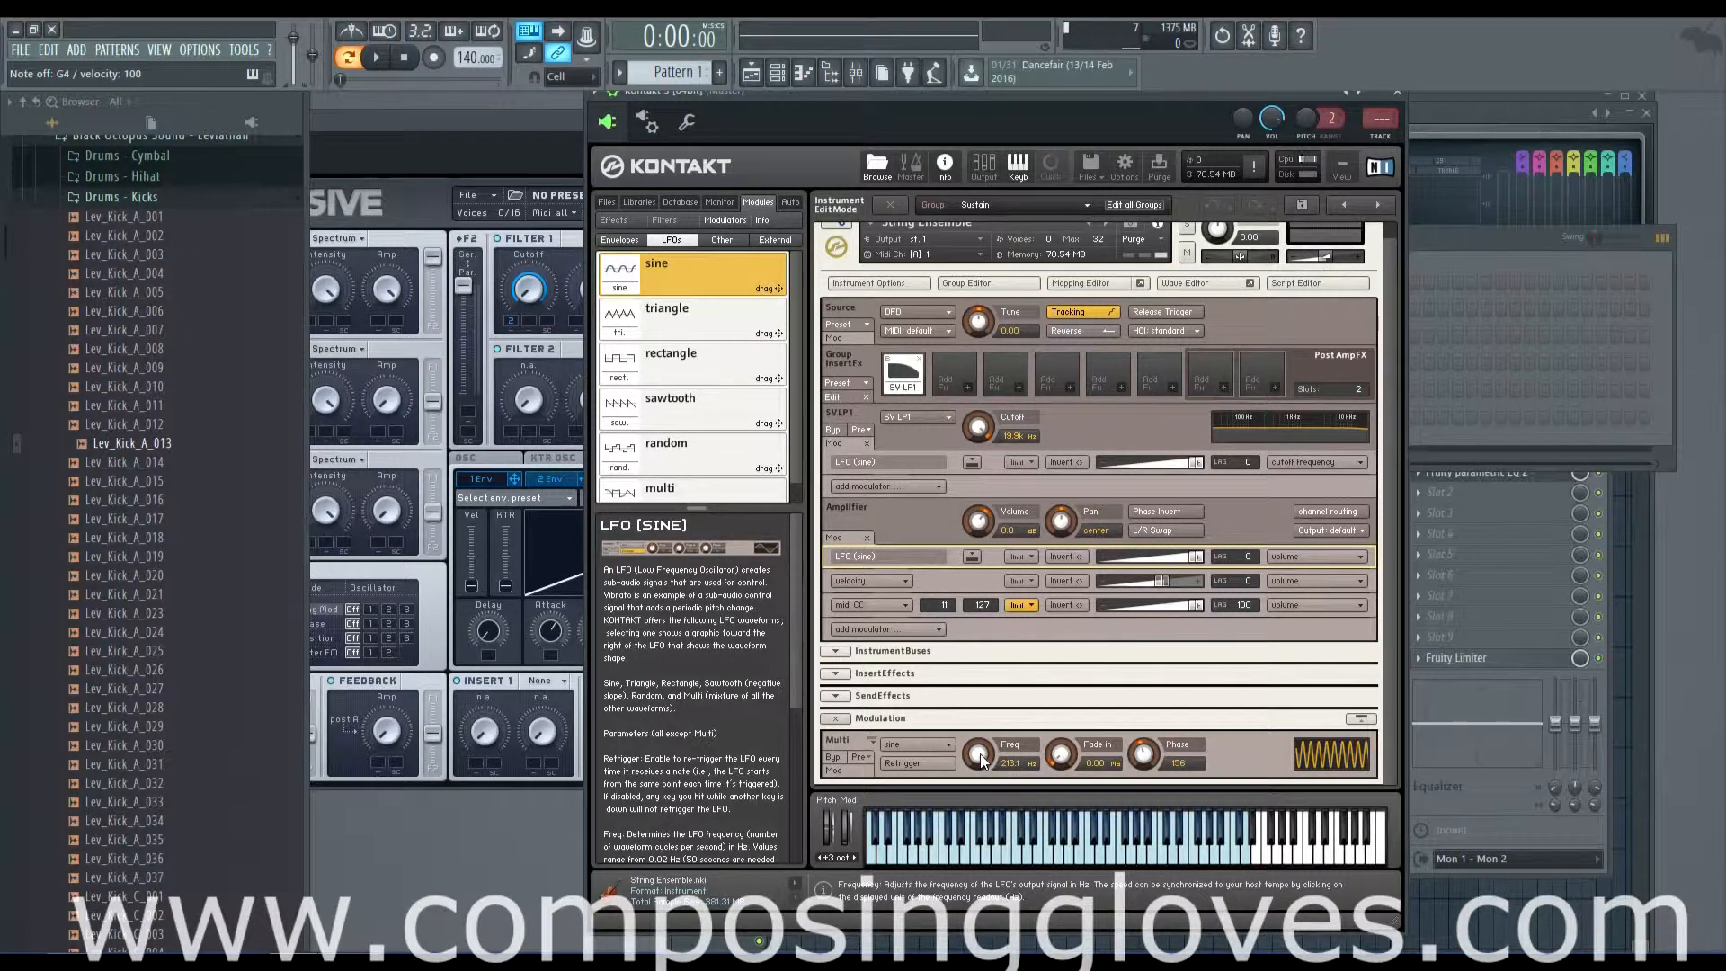
pyautogui.moveTo(983, 764); pyautogui.dragTo(979, 807)
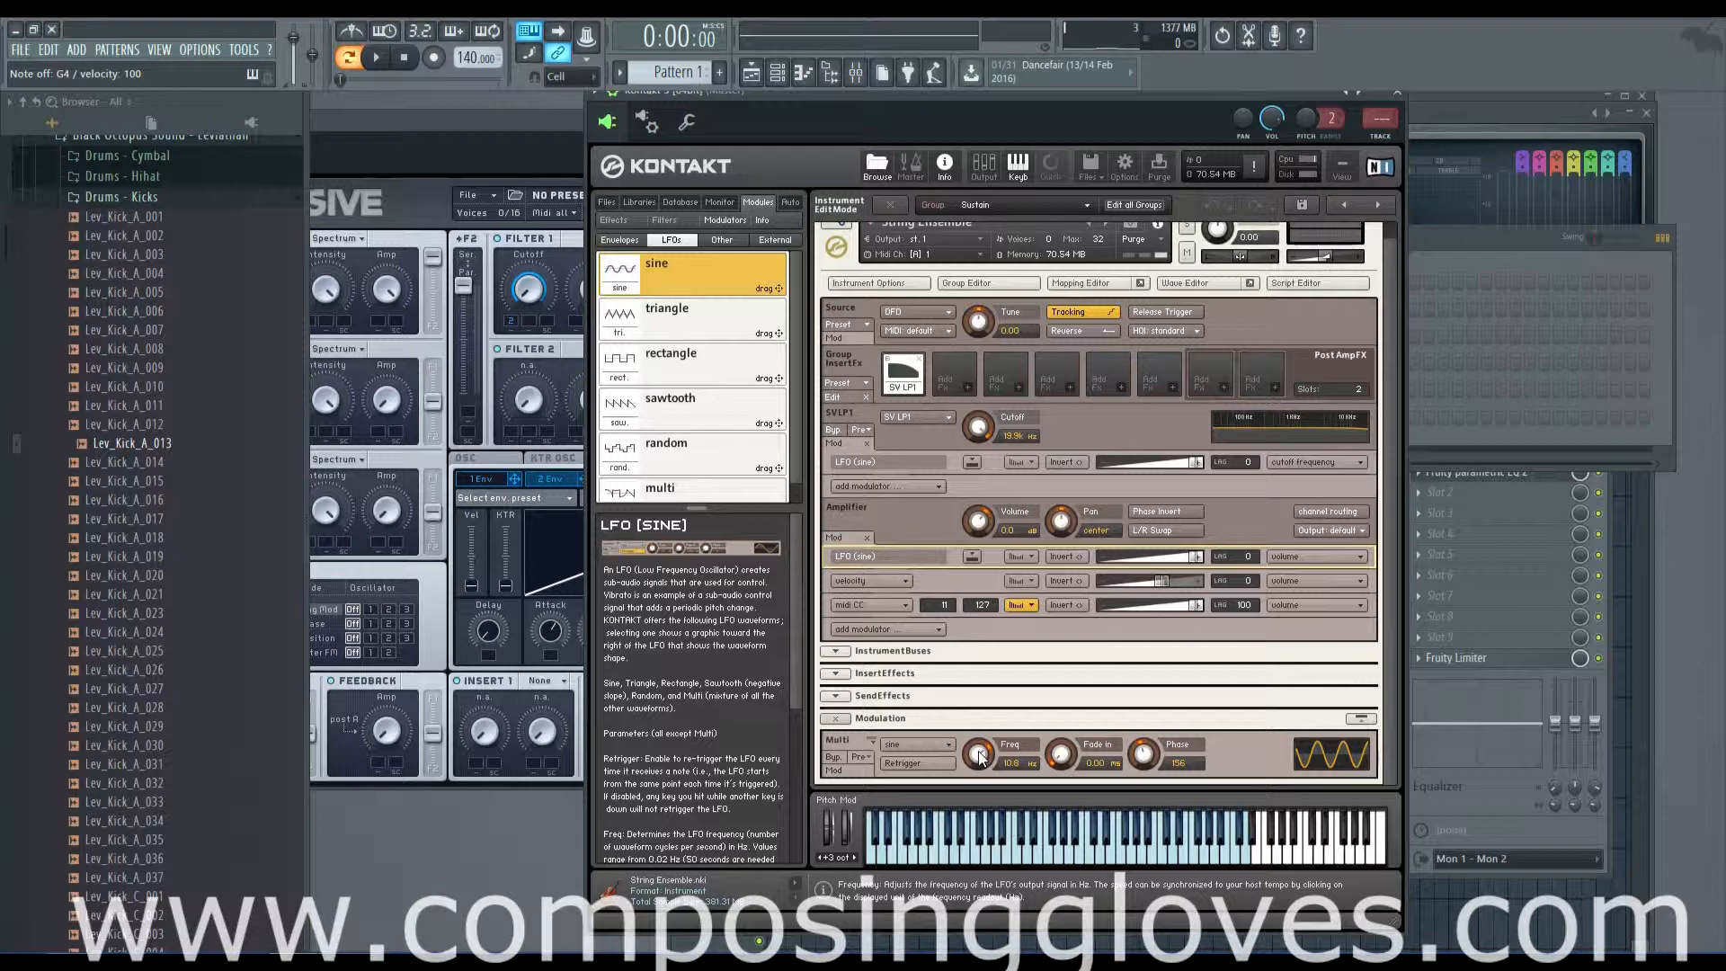
pyautogui.moveTo(979, 755); pyautogui.dragTo(980, 805)
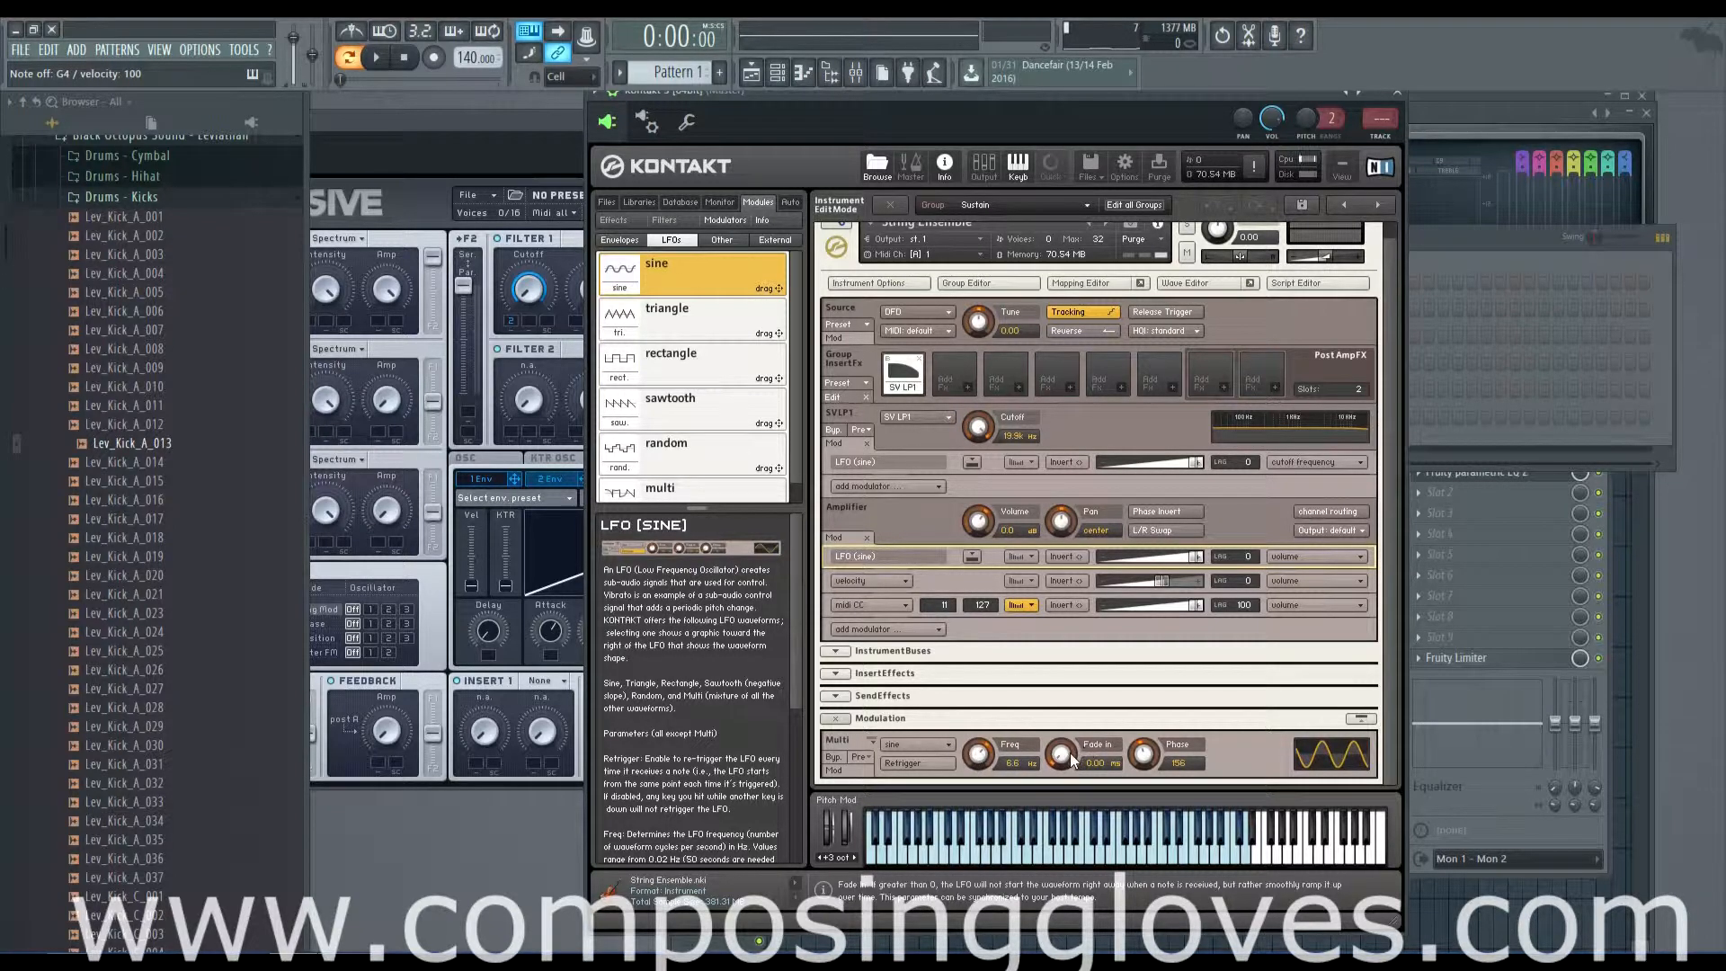
pyautogui.click(942, 764)
pyautogui.moveTo(973, 754); pyautogui.dragTo(920, 754)
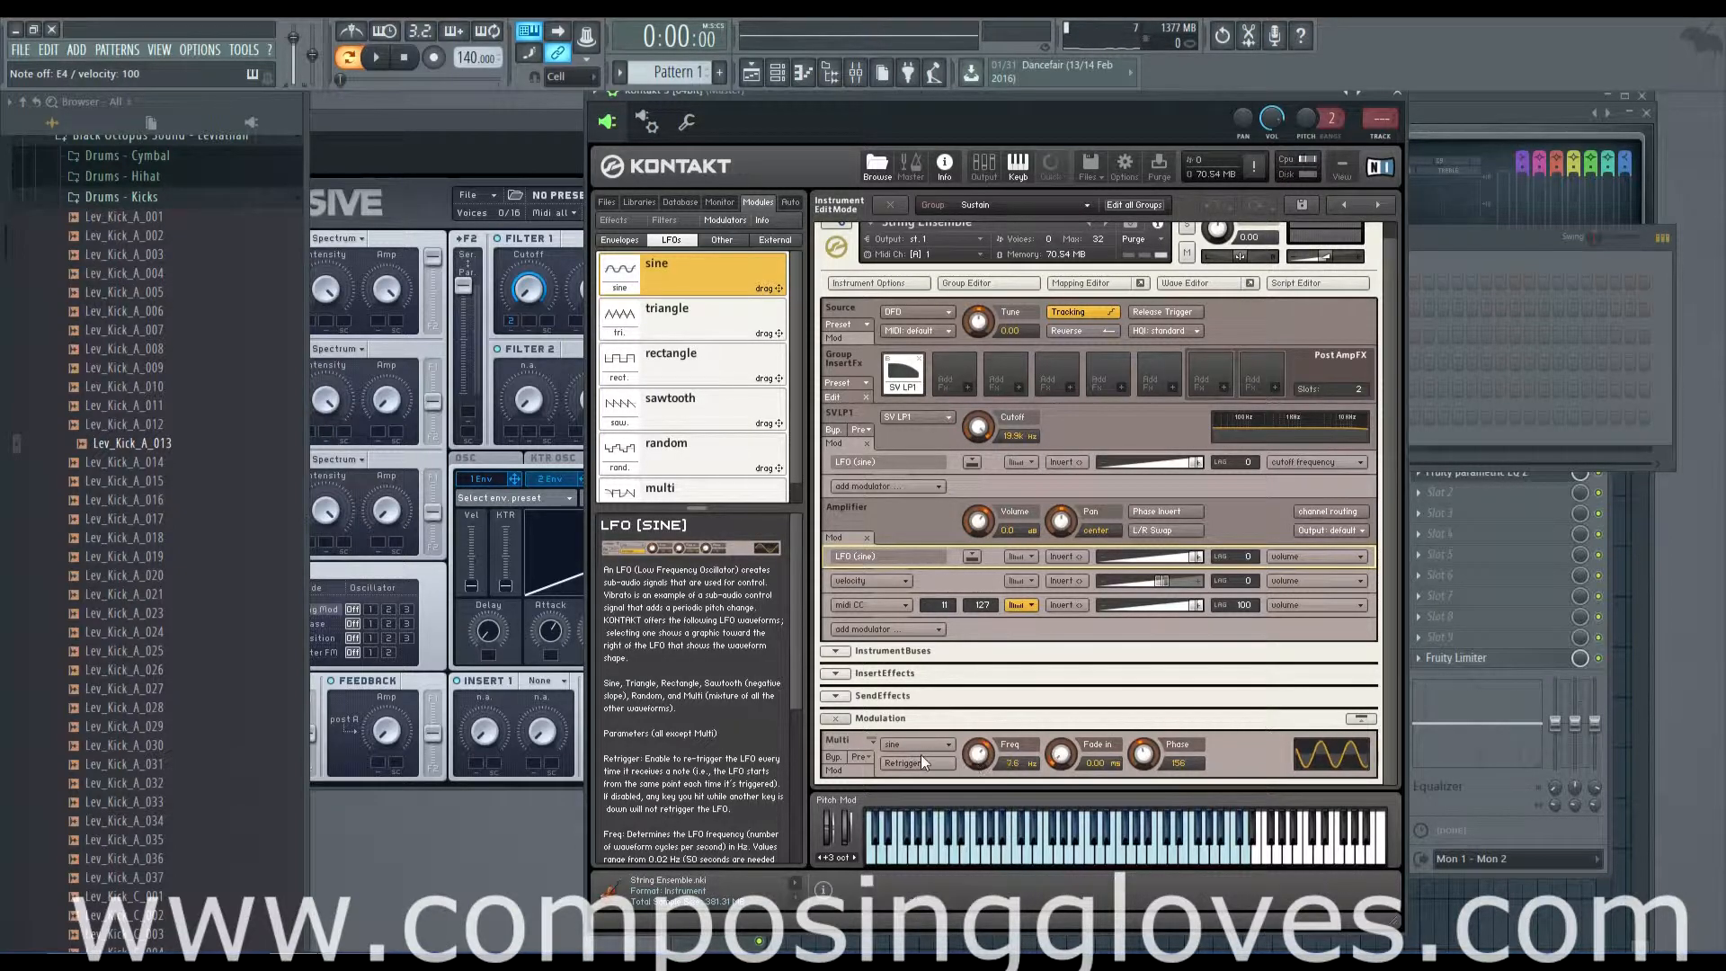
# - Examine the factory presets available for the LFO without loading one
pyautogui.click(854, 759)
pyautogui.moveTo(883, 782)
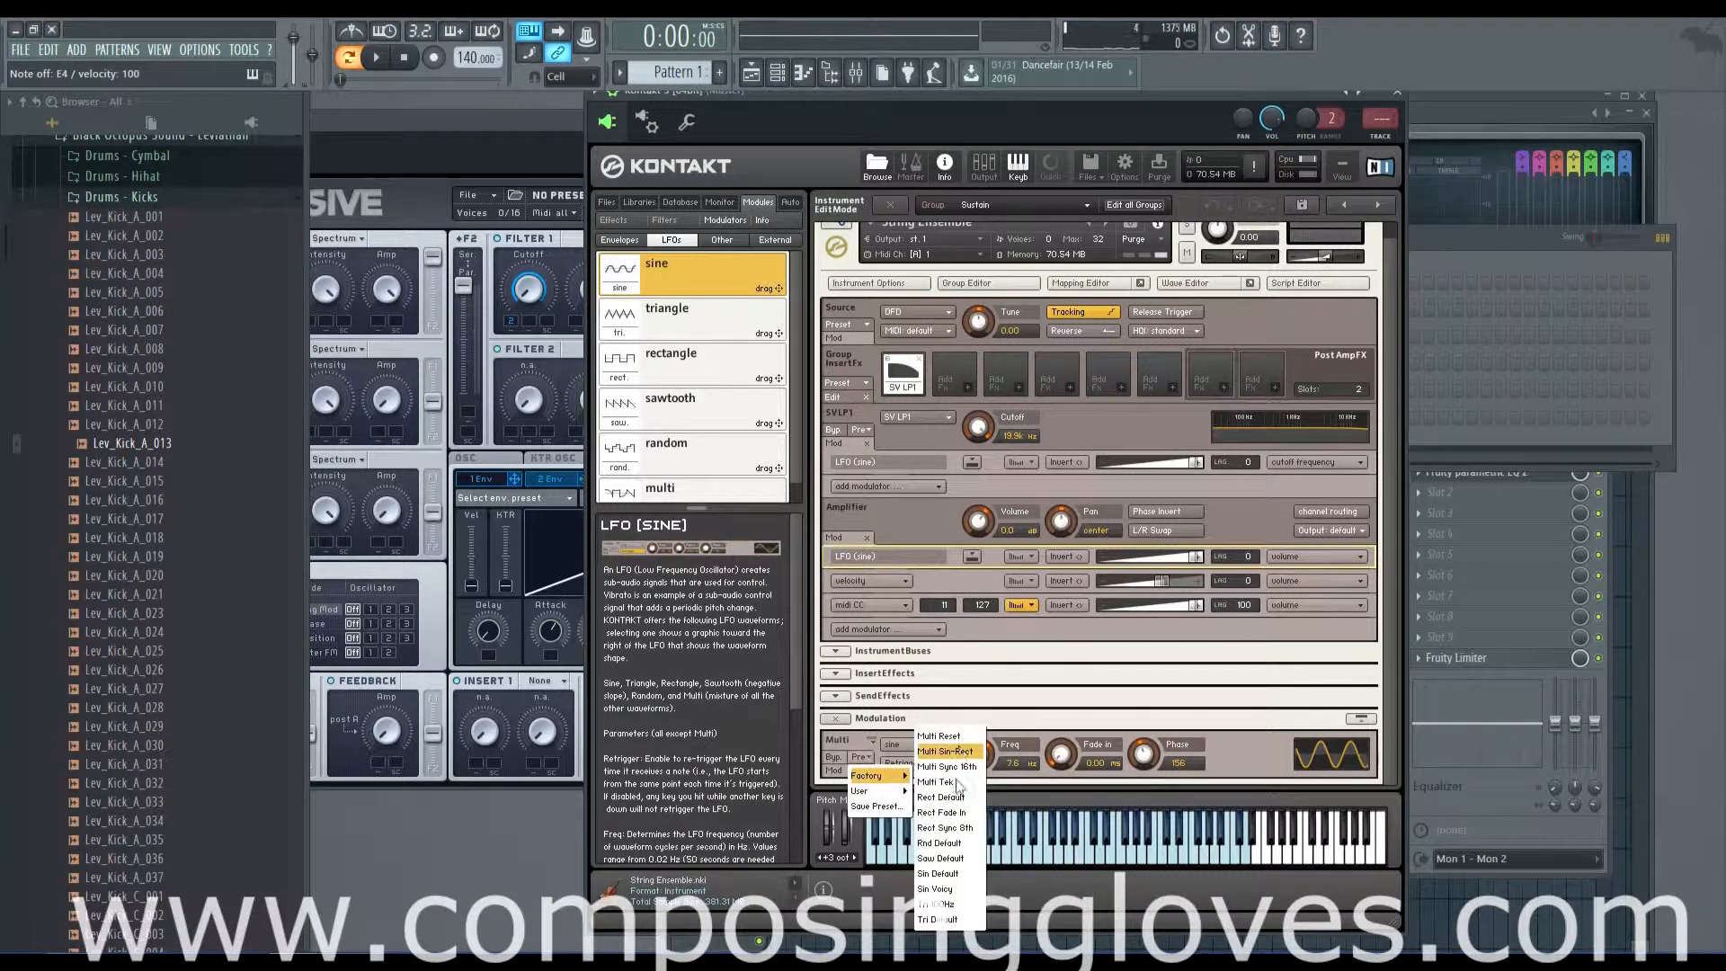
pyautogui.click(869, 758)
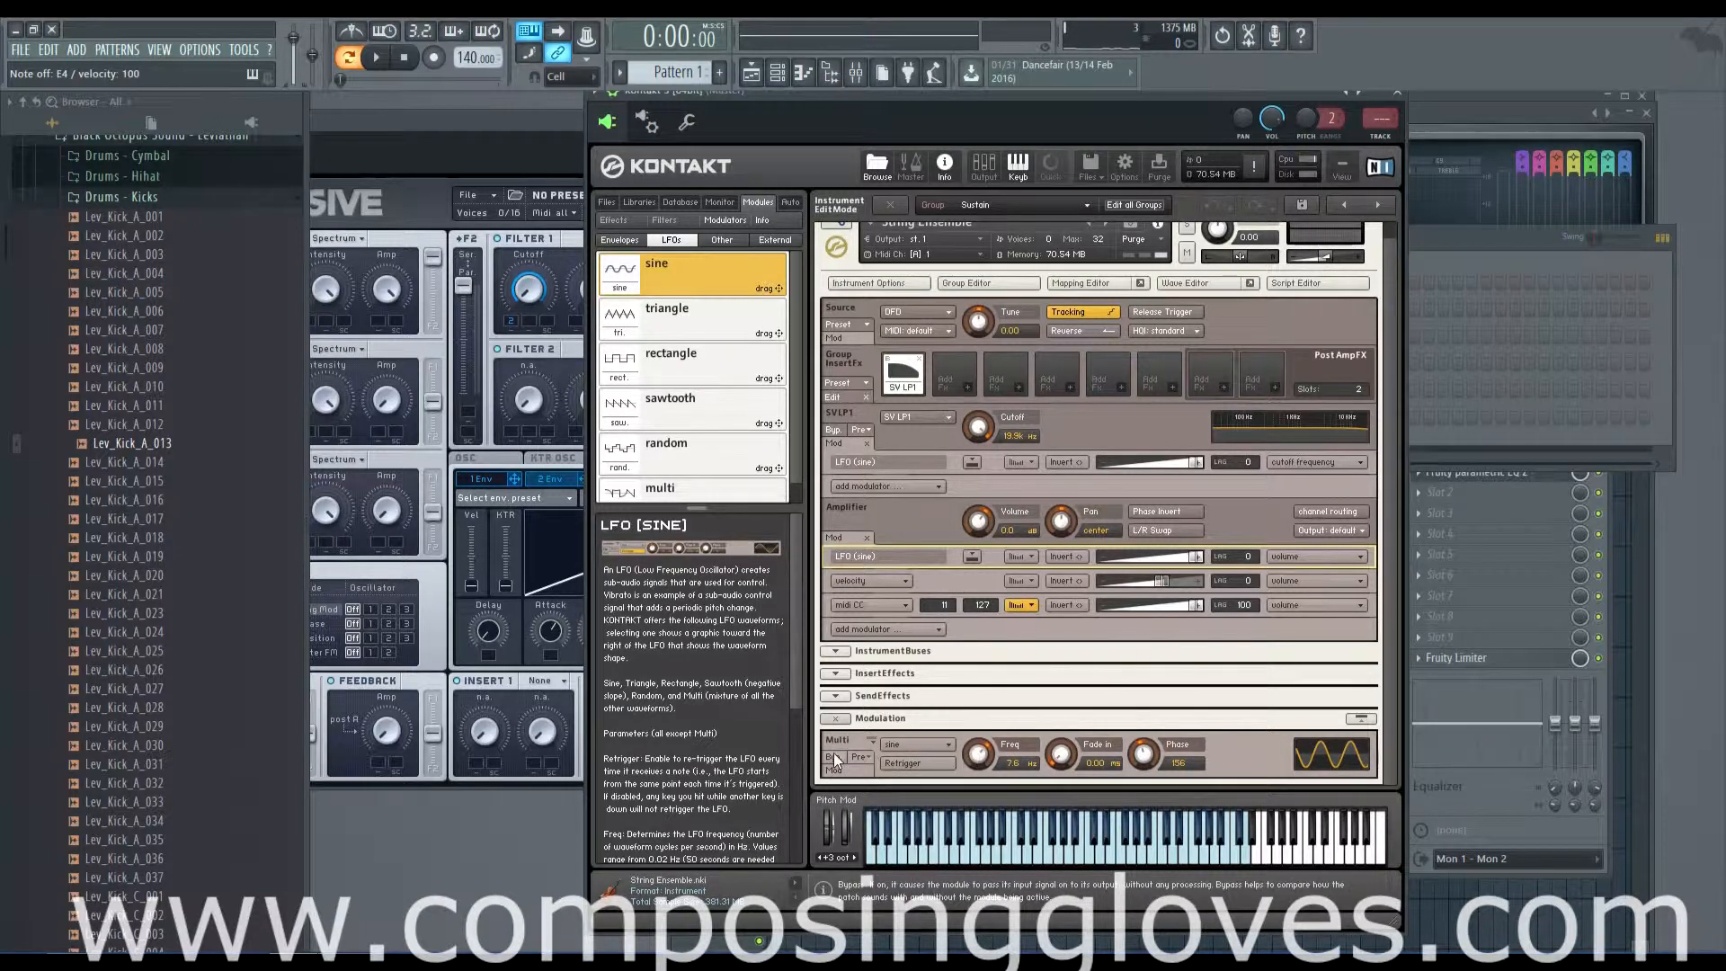
pyautogui.click(836, 758)
# - Add velocity as an external modulator of the LFO, with frequency as its target
pyautogui.scroll(-1, 1015, 759)
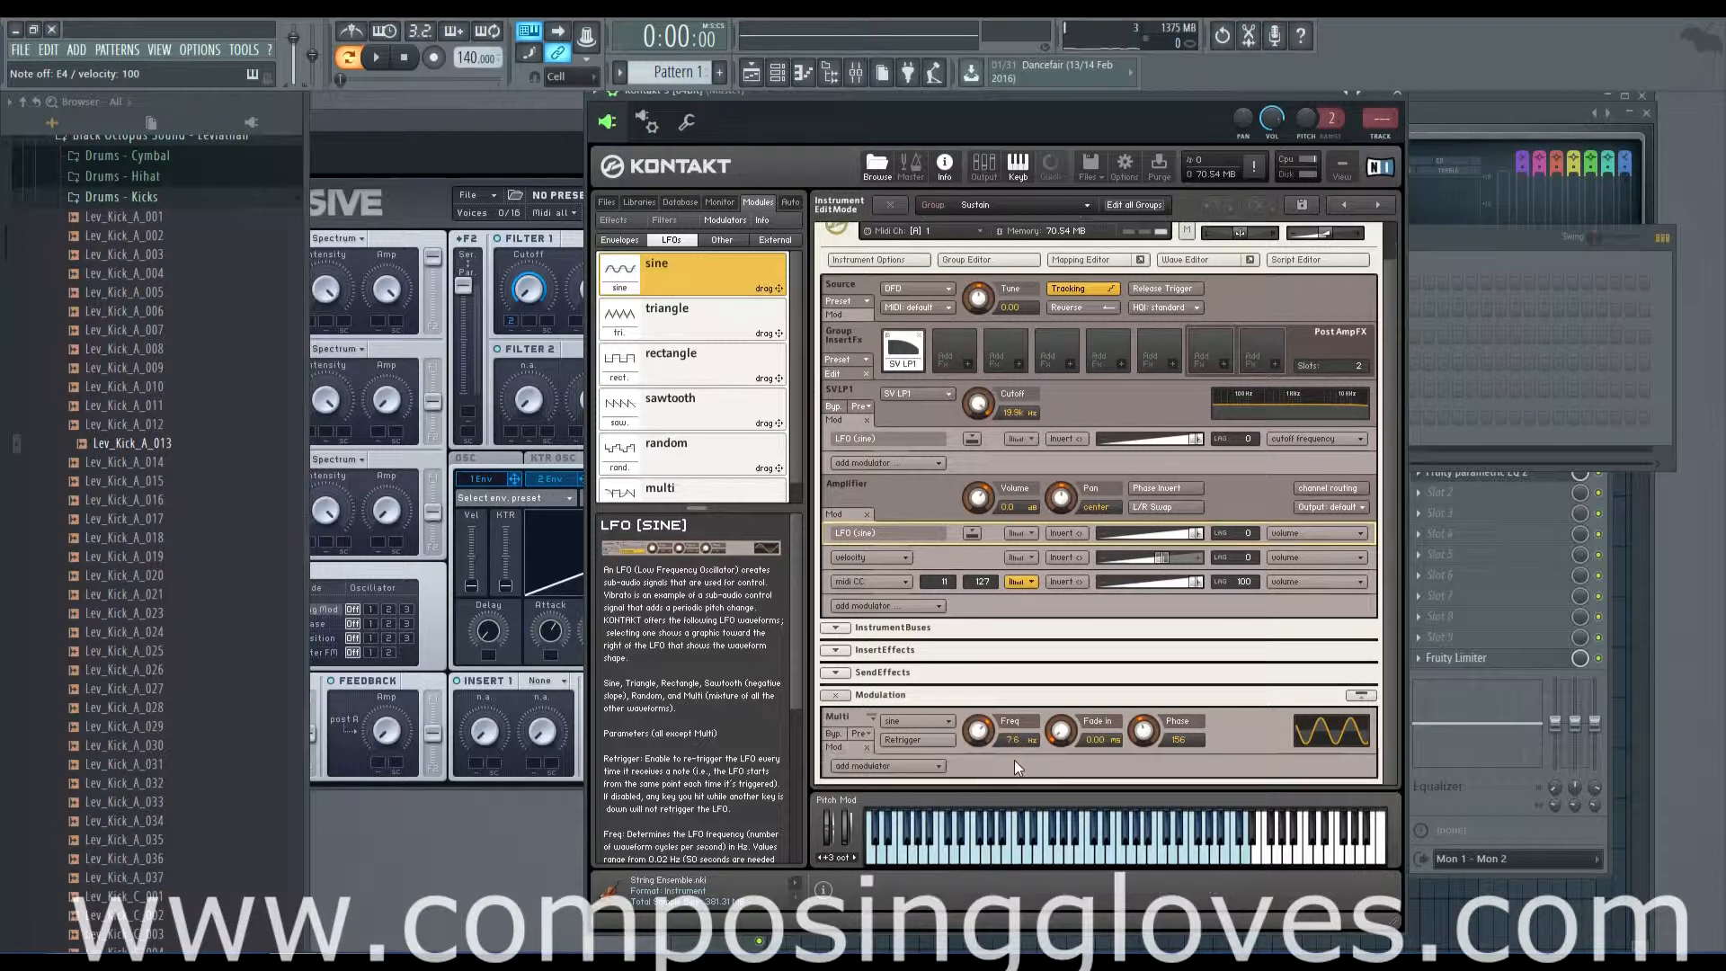
pyautogui.click(888, 766)
pyautogui.moveTo(870, 788)
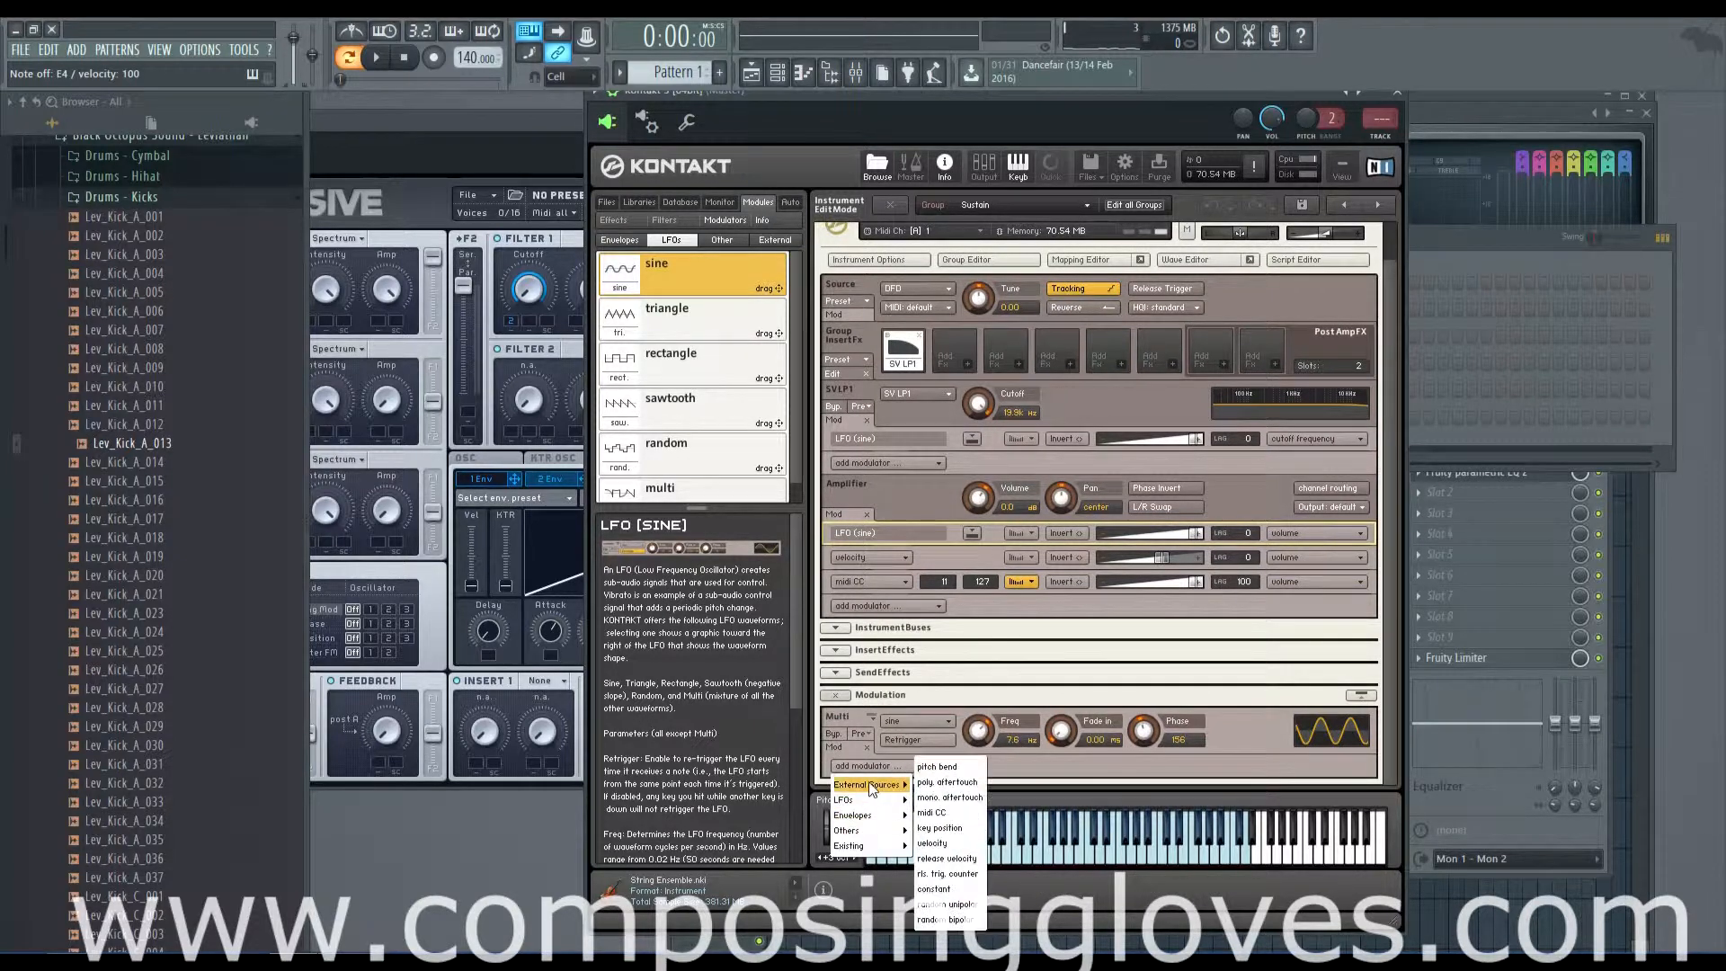
pyautogui.click(936, 843)
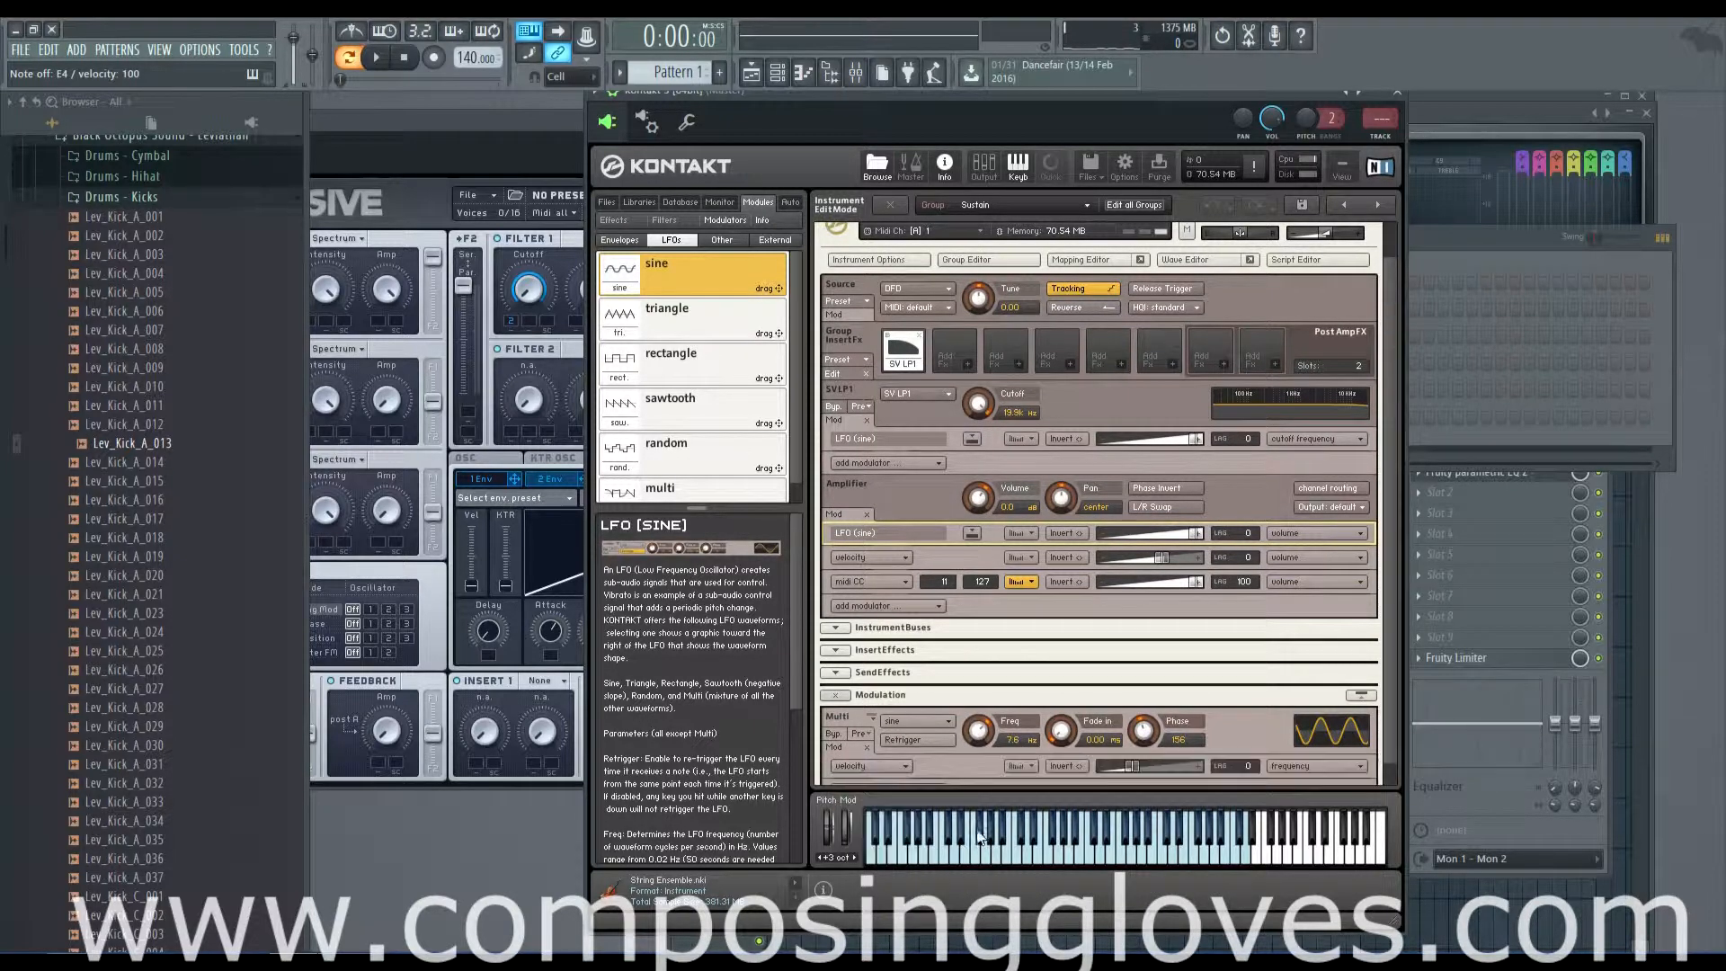
pyautogui.click(1304, 769)
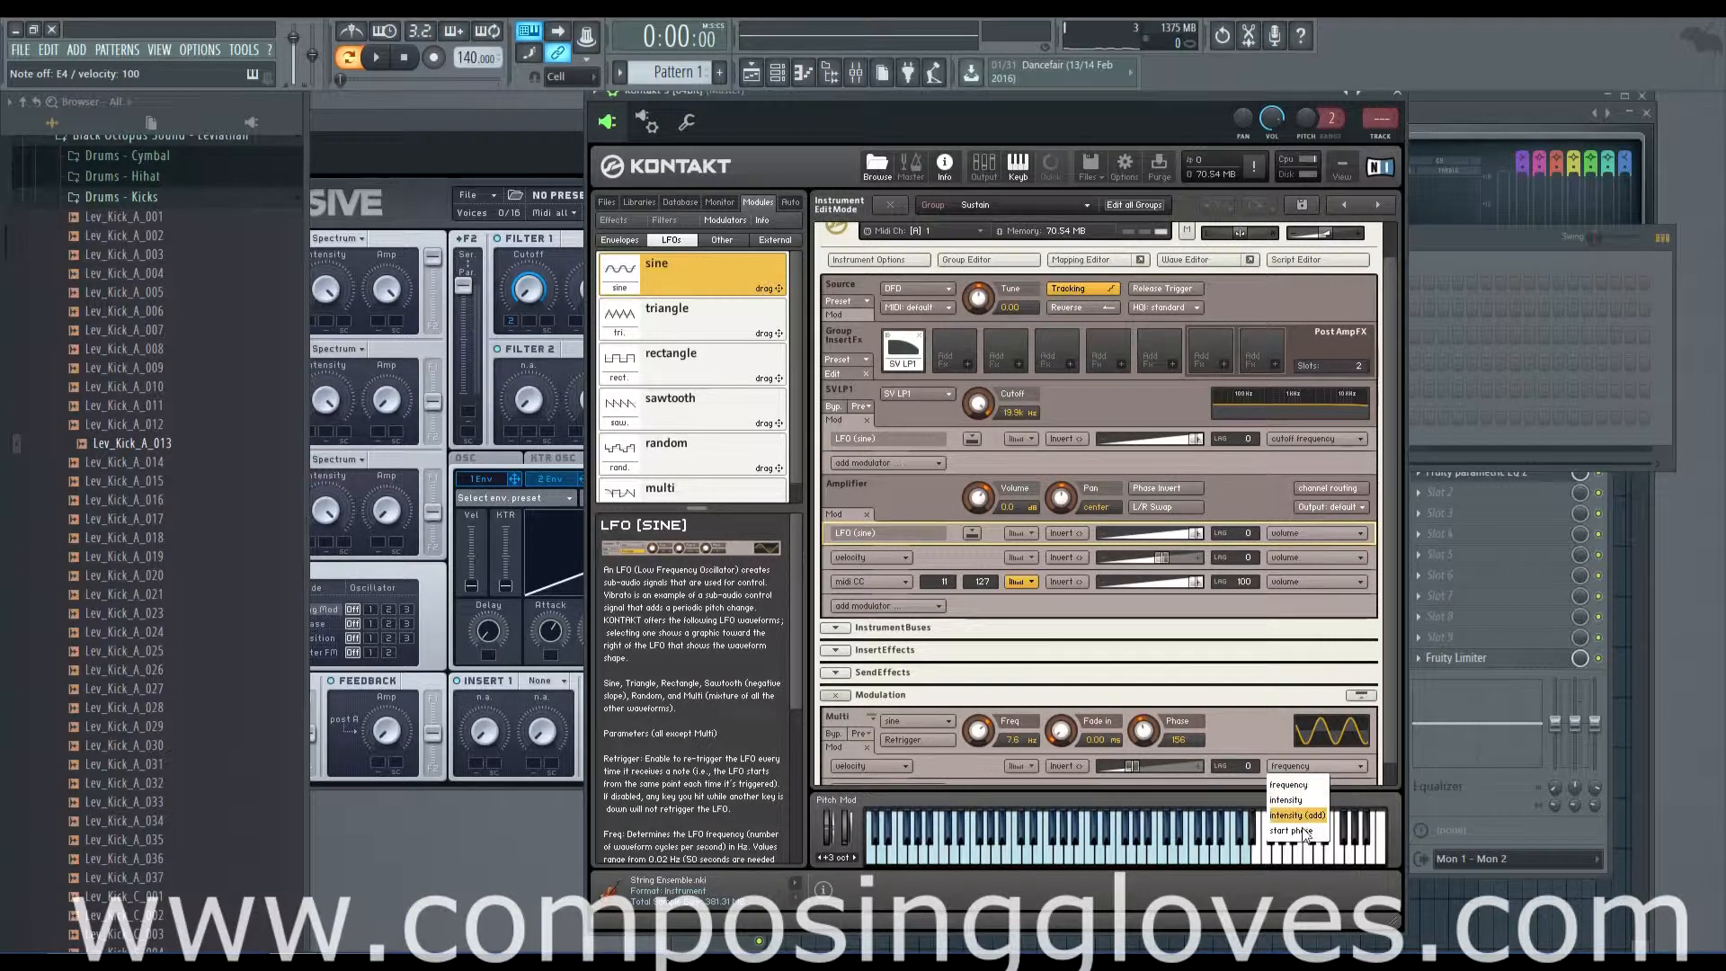
pyautogui.click(1317, 782)
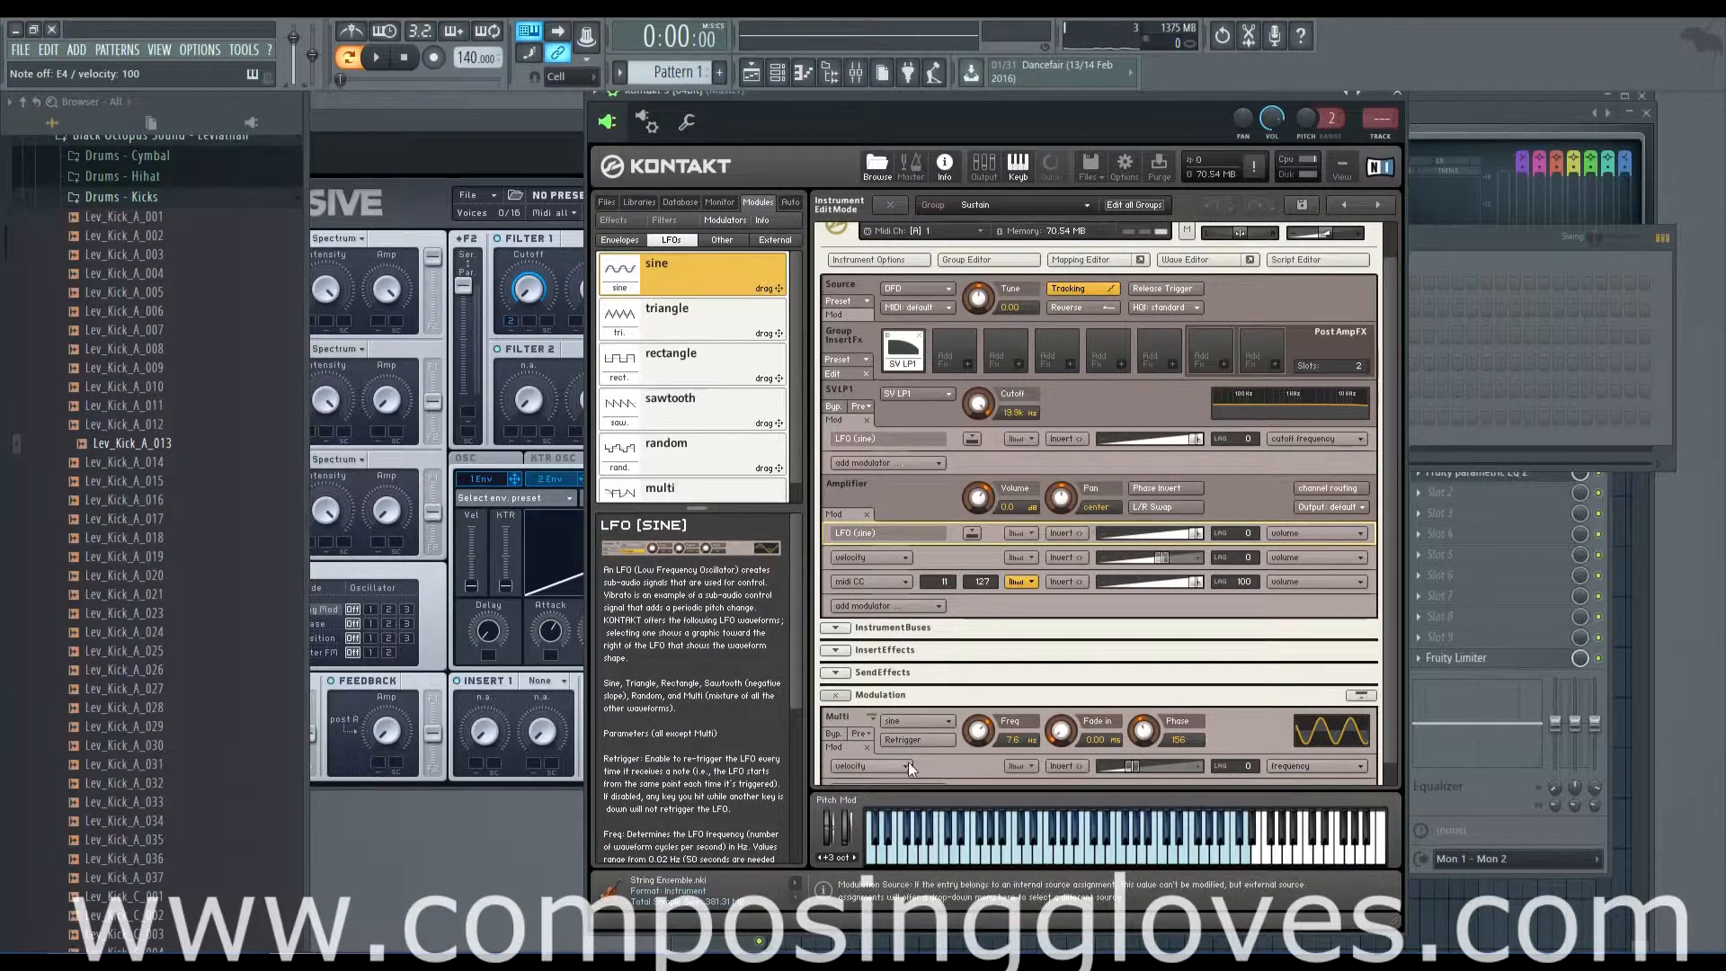
# - Delete the velocity modulator from the LFO
pyautogui.click(901, 766)
pyautogui.click(961, 769)
pyautogui.scroll(-1, 954, 764)
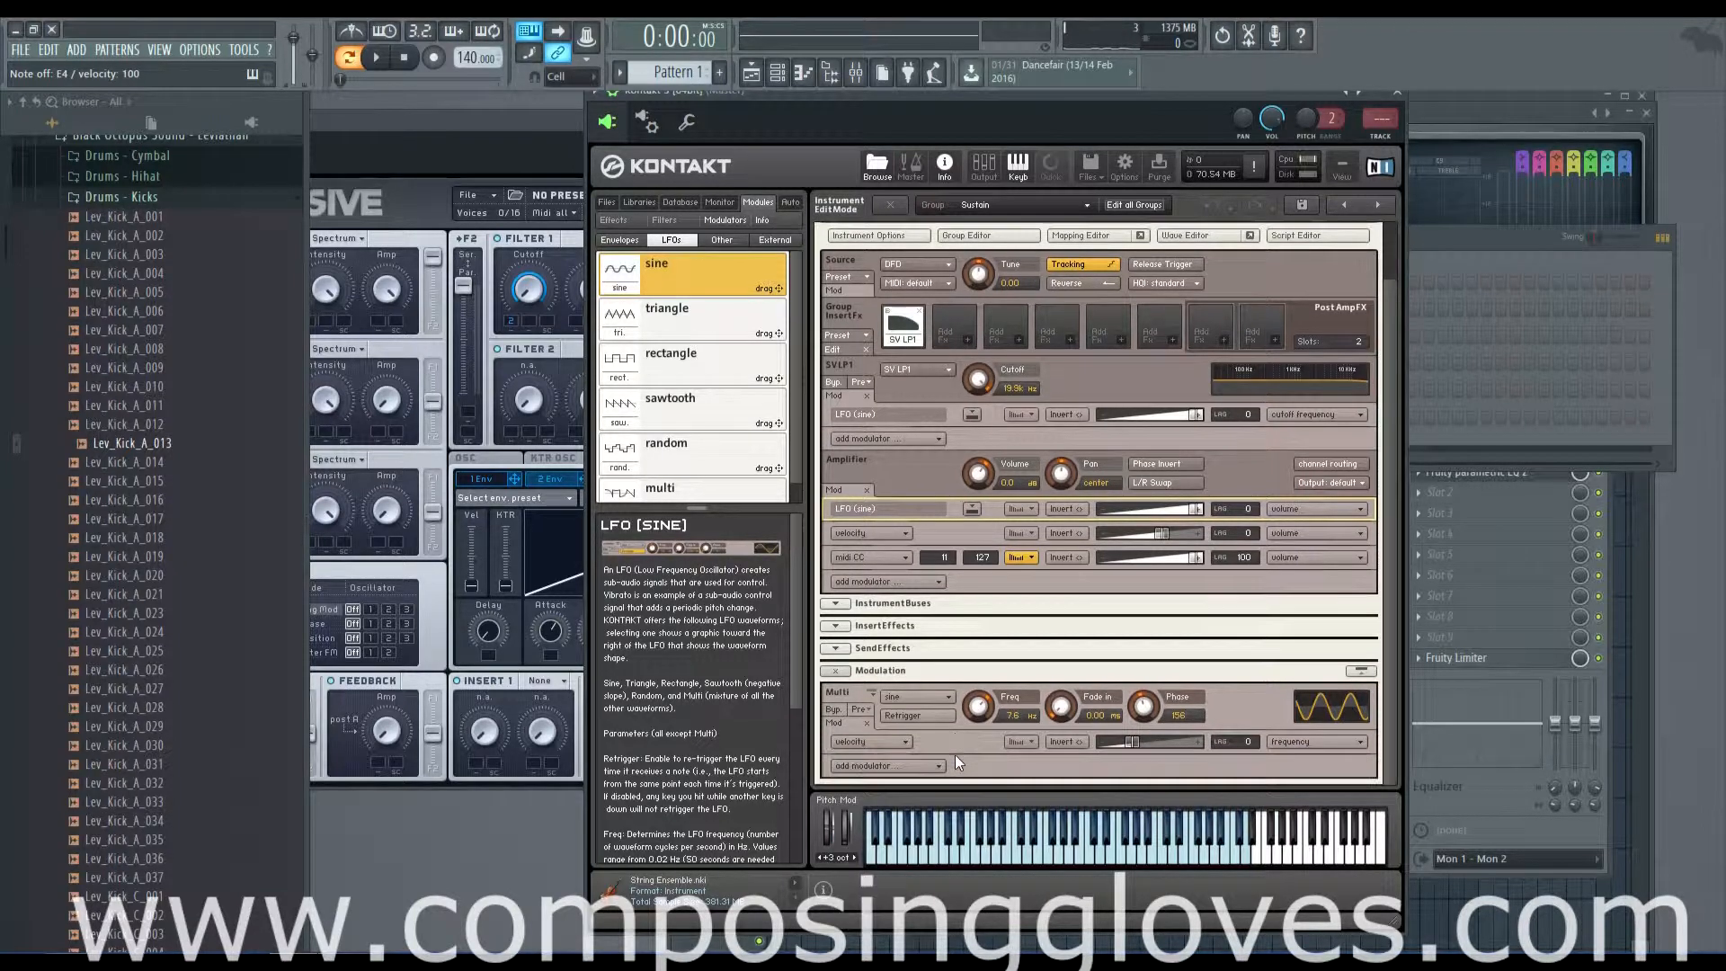
pyautogui.rightClick(957, 739)
pyautogui.click(973, 750)
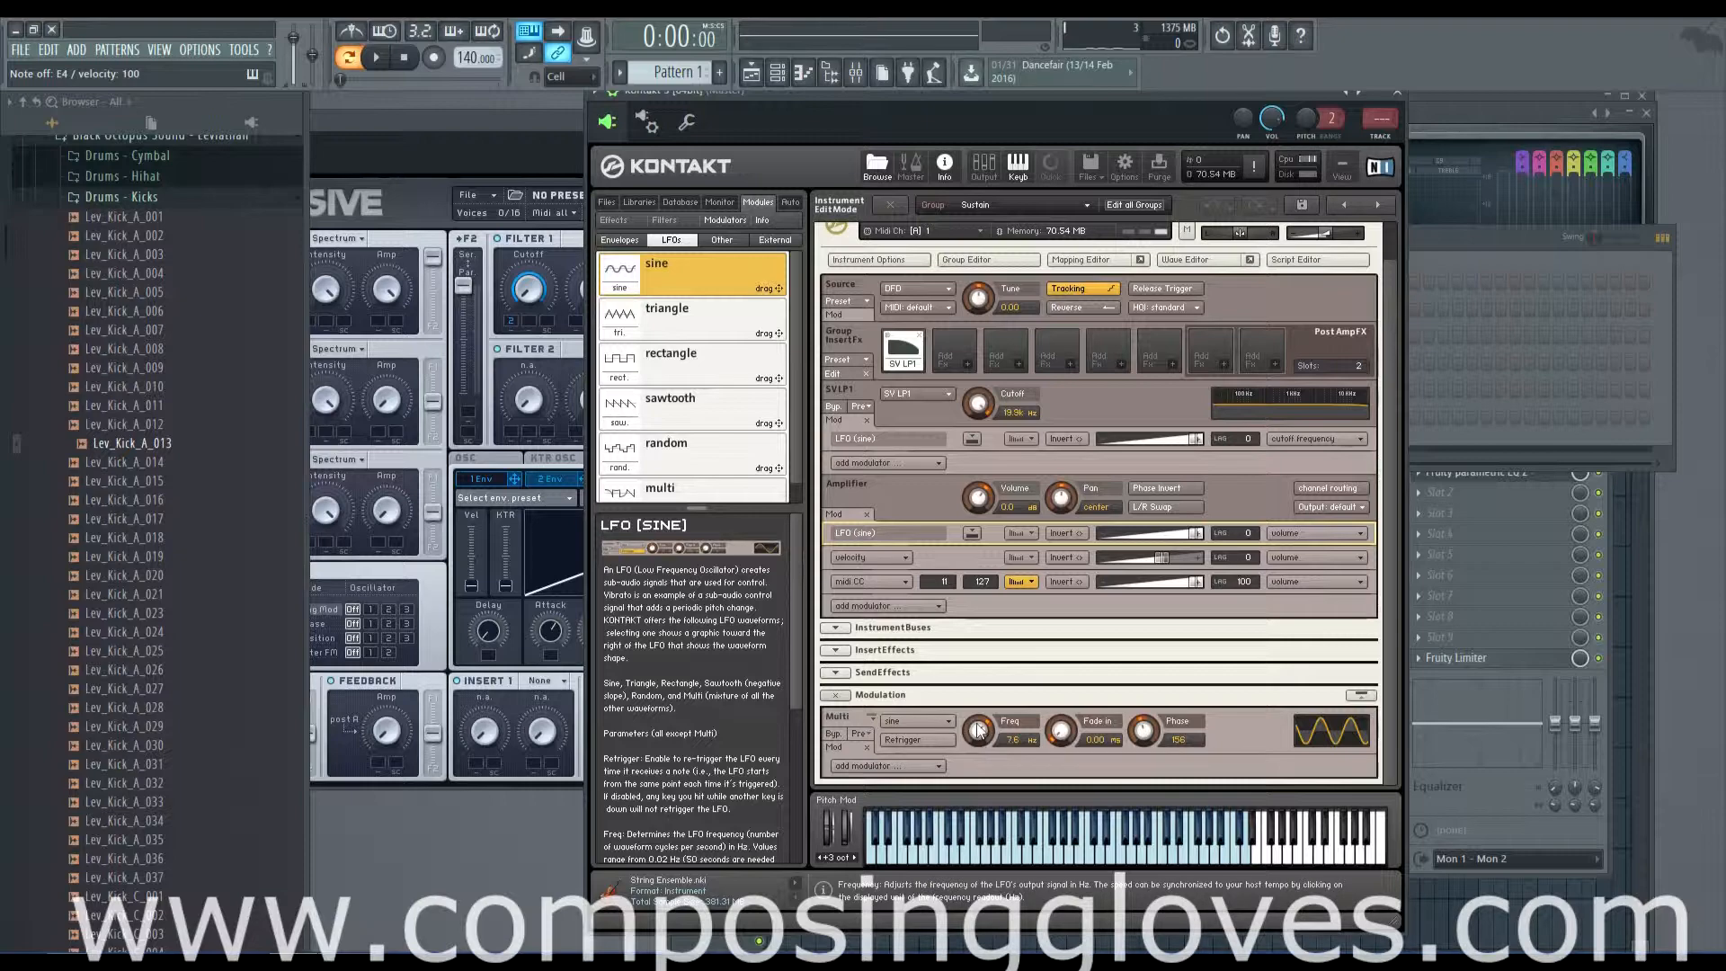
# - Raise the sine LFO's fade-in time in stages to 10.0k ms
pyautogui.moveTo(1063, 742); pyautogui.dragTo(1094, 612)
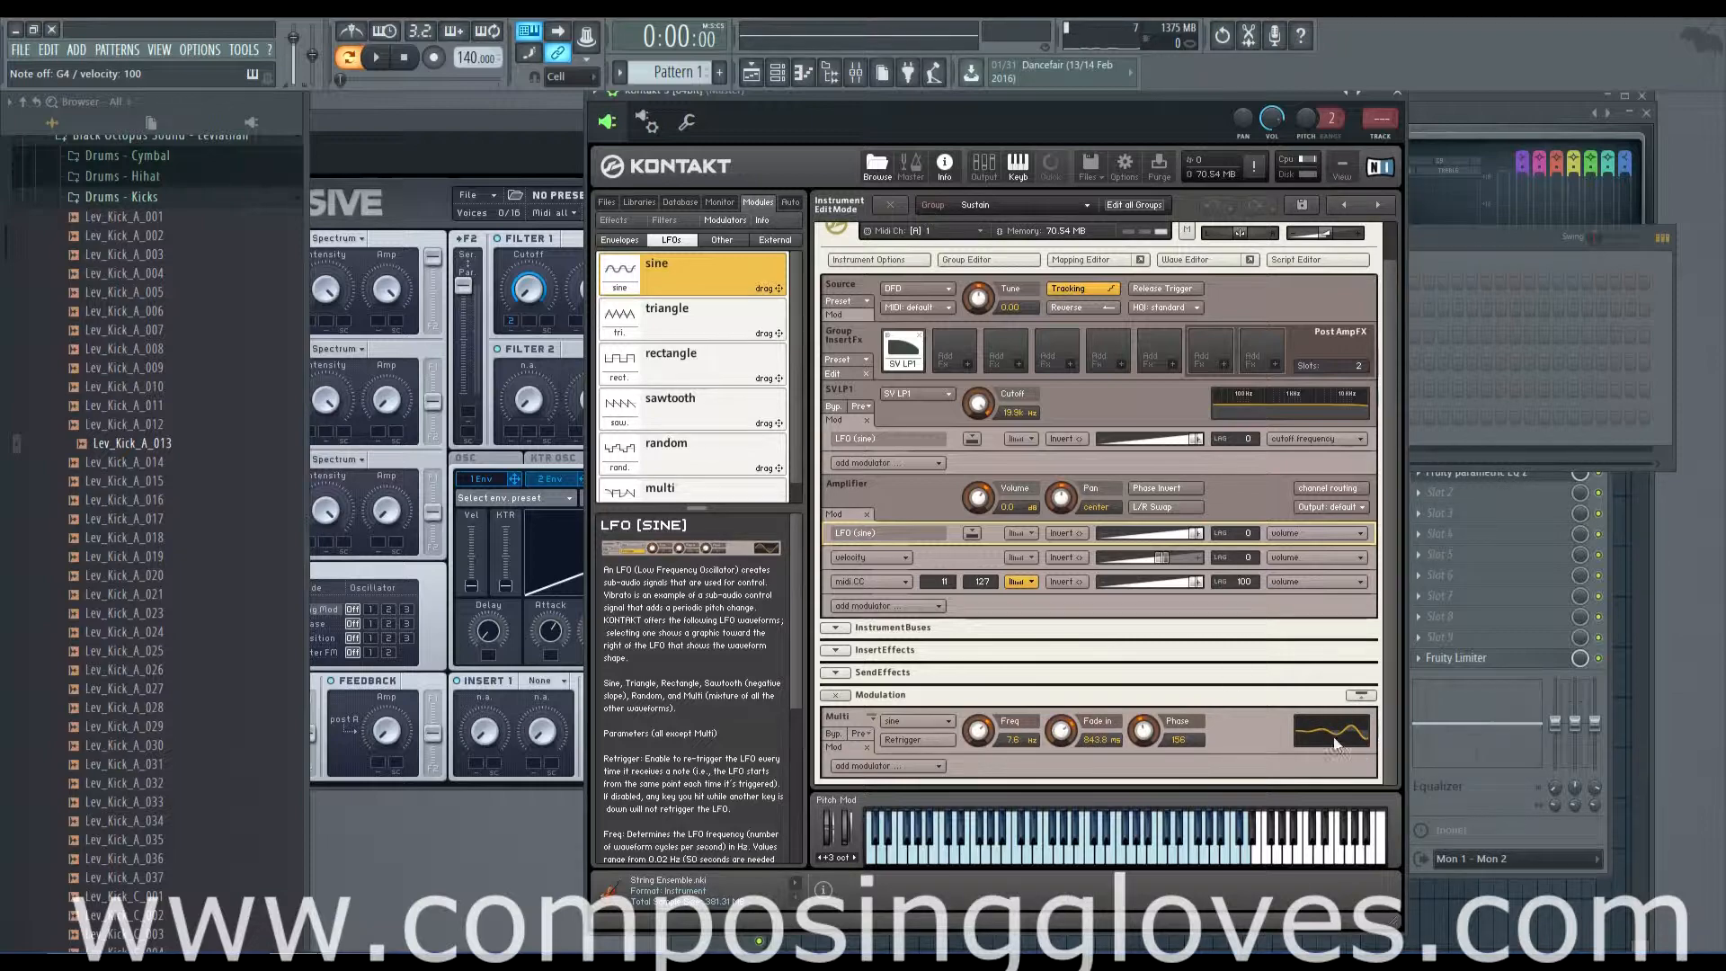
pyautogui.moveTo(1062, 732); pyautogui.dragTo(1070, 752)
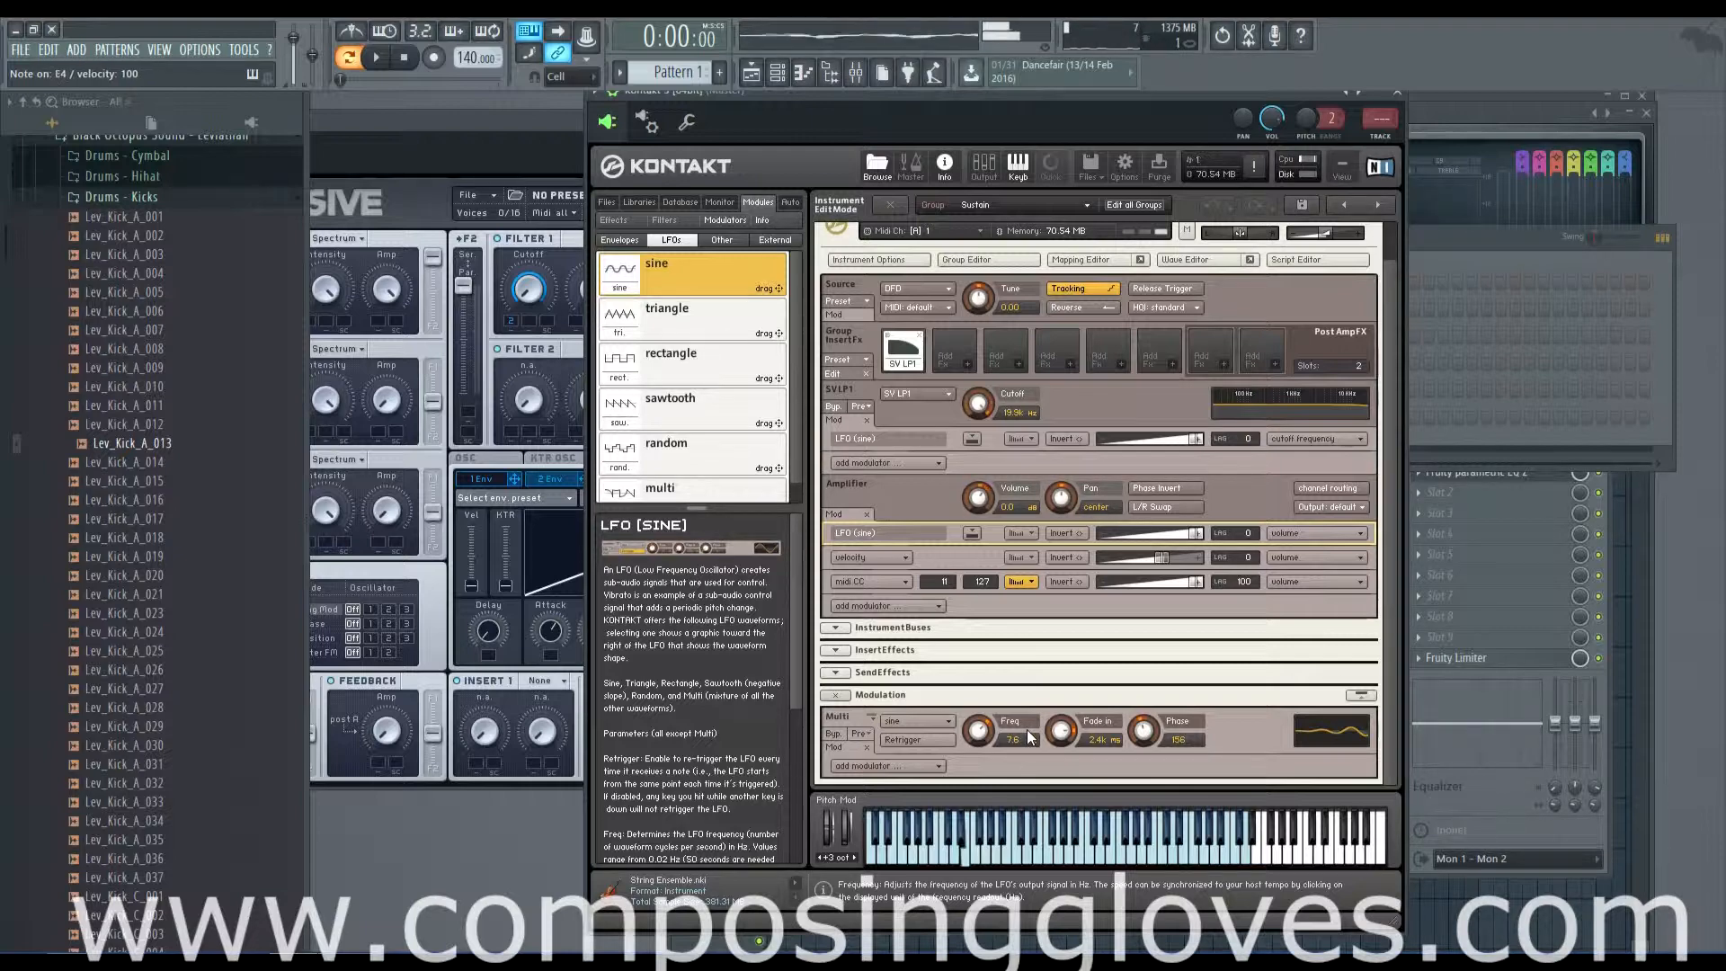
pyautogui.moveTo(1073, 722); pyautogui.dragTo(1090, 730)
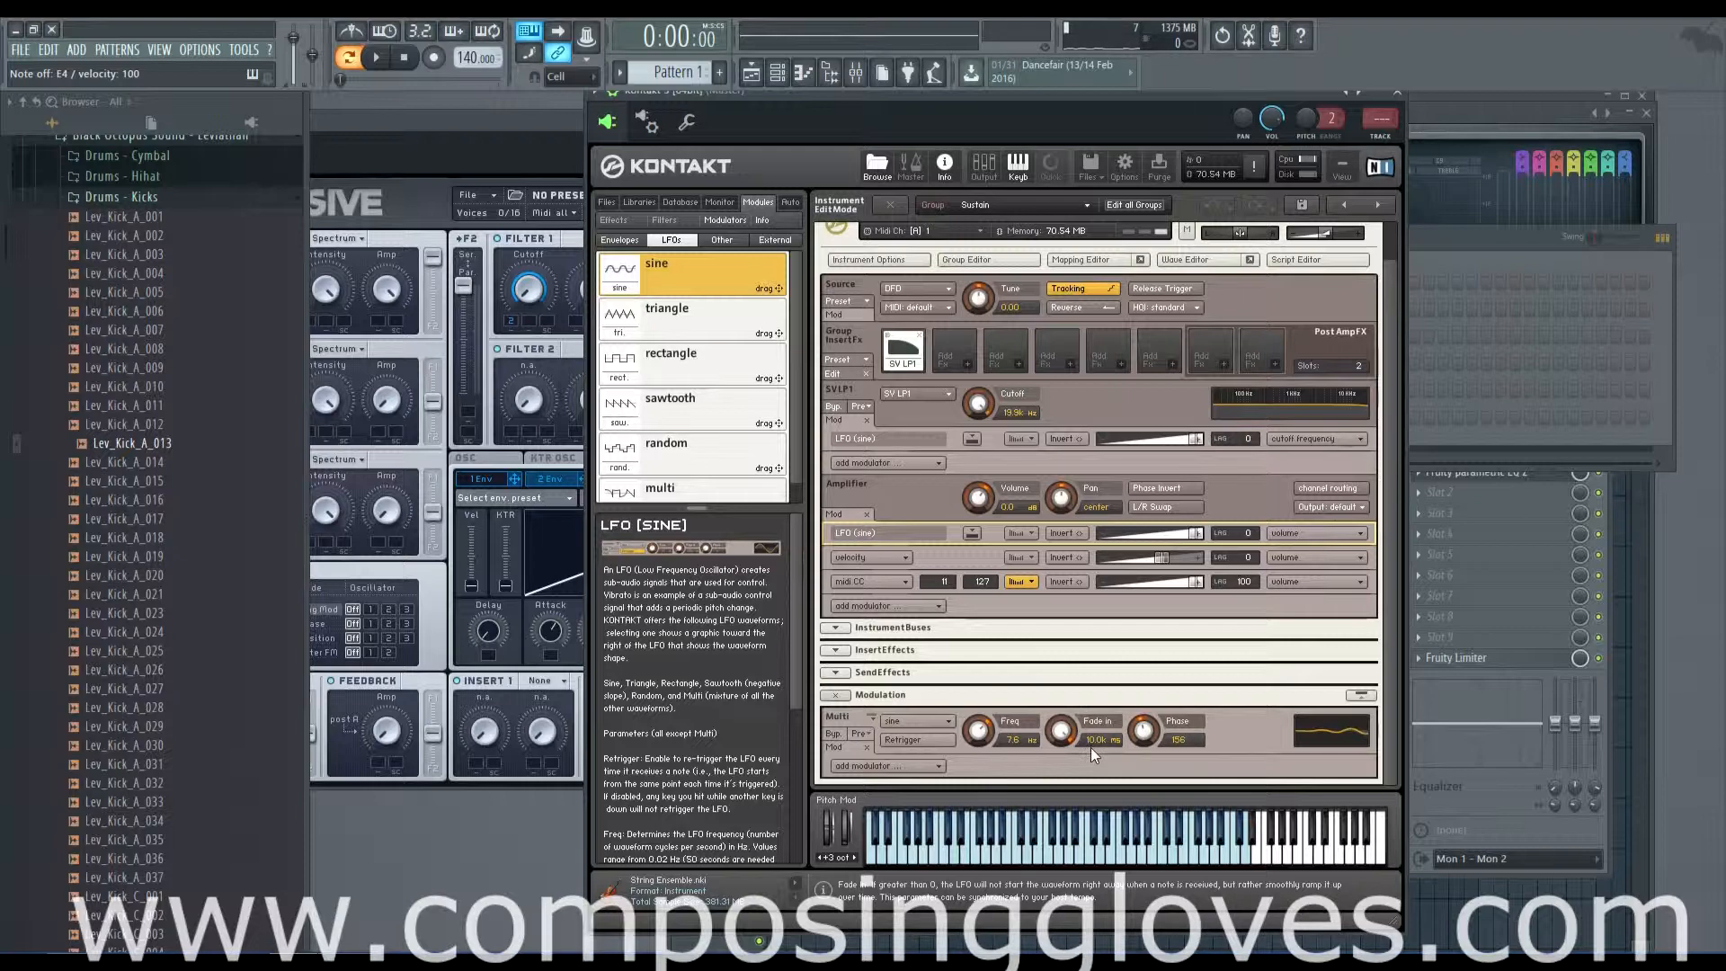
# - Expand the shaper of the sine LFO's filter-cutoff modulation and try to apply a factory shaper preset
pyautogui.click(1027, 437)
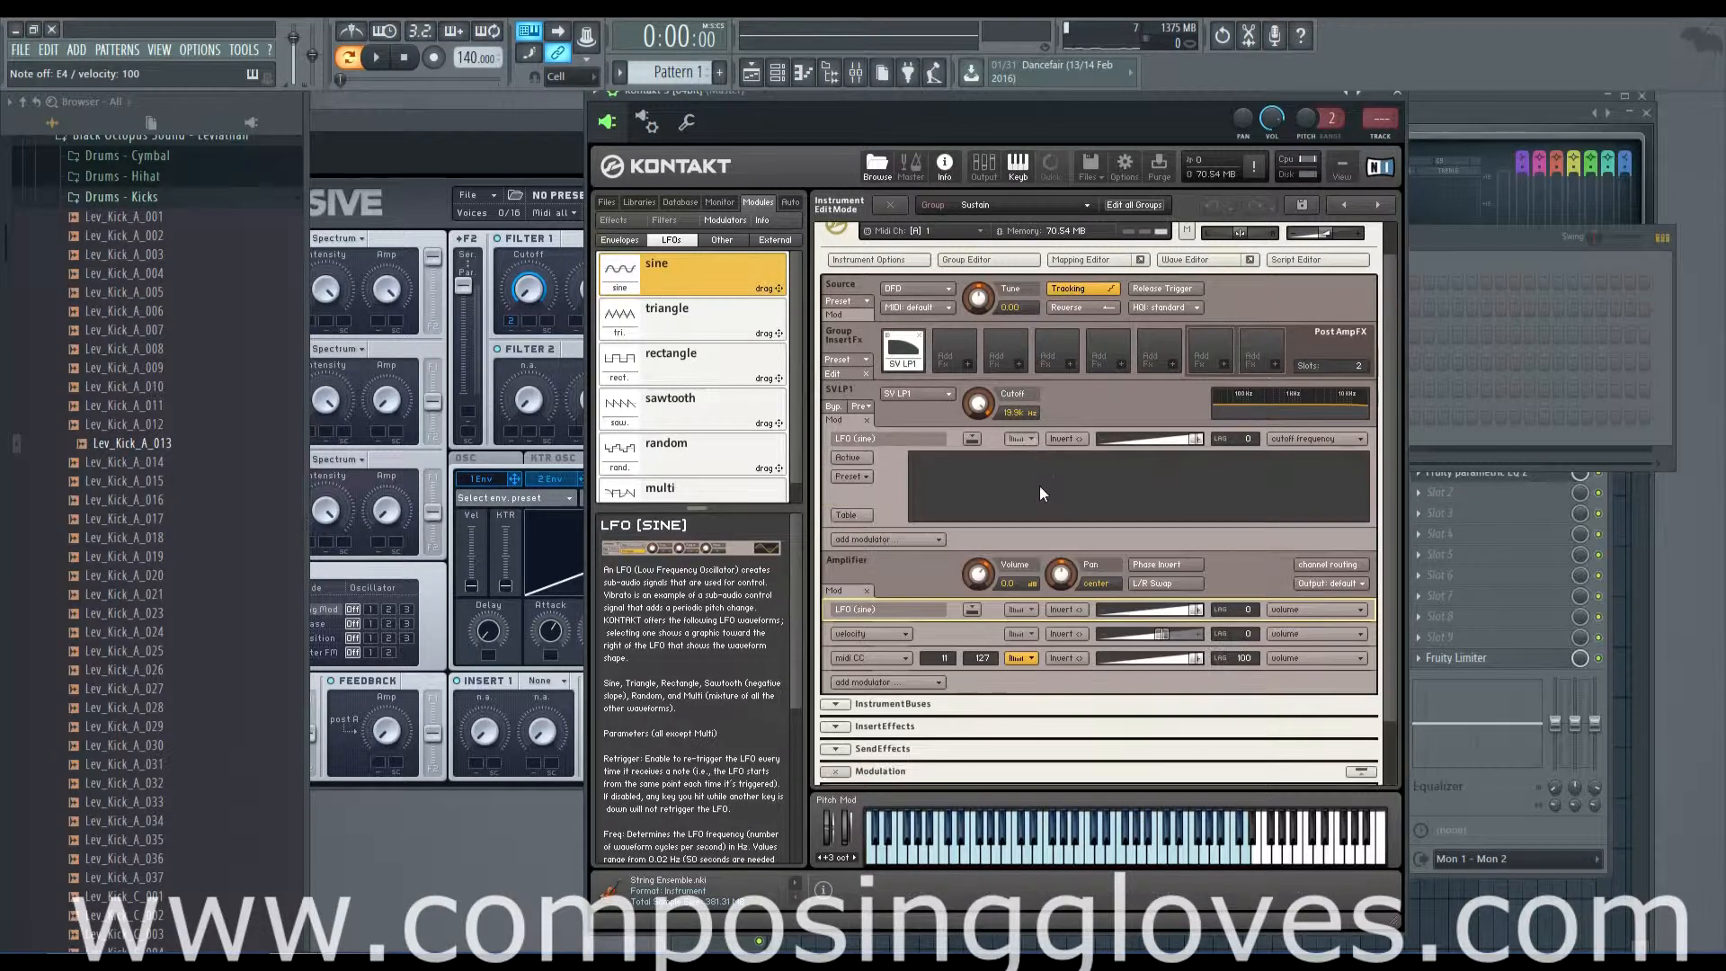
pyautogui.click(851, 476)
pyautogui.moveTo(862, 495)
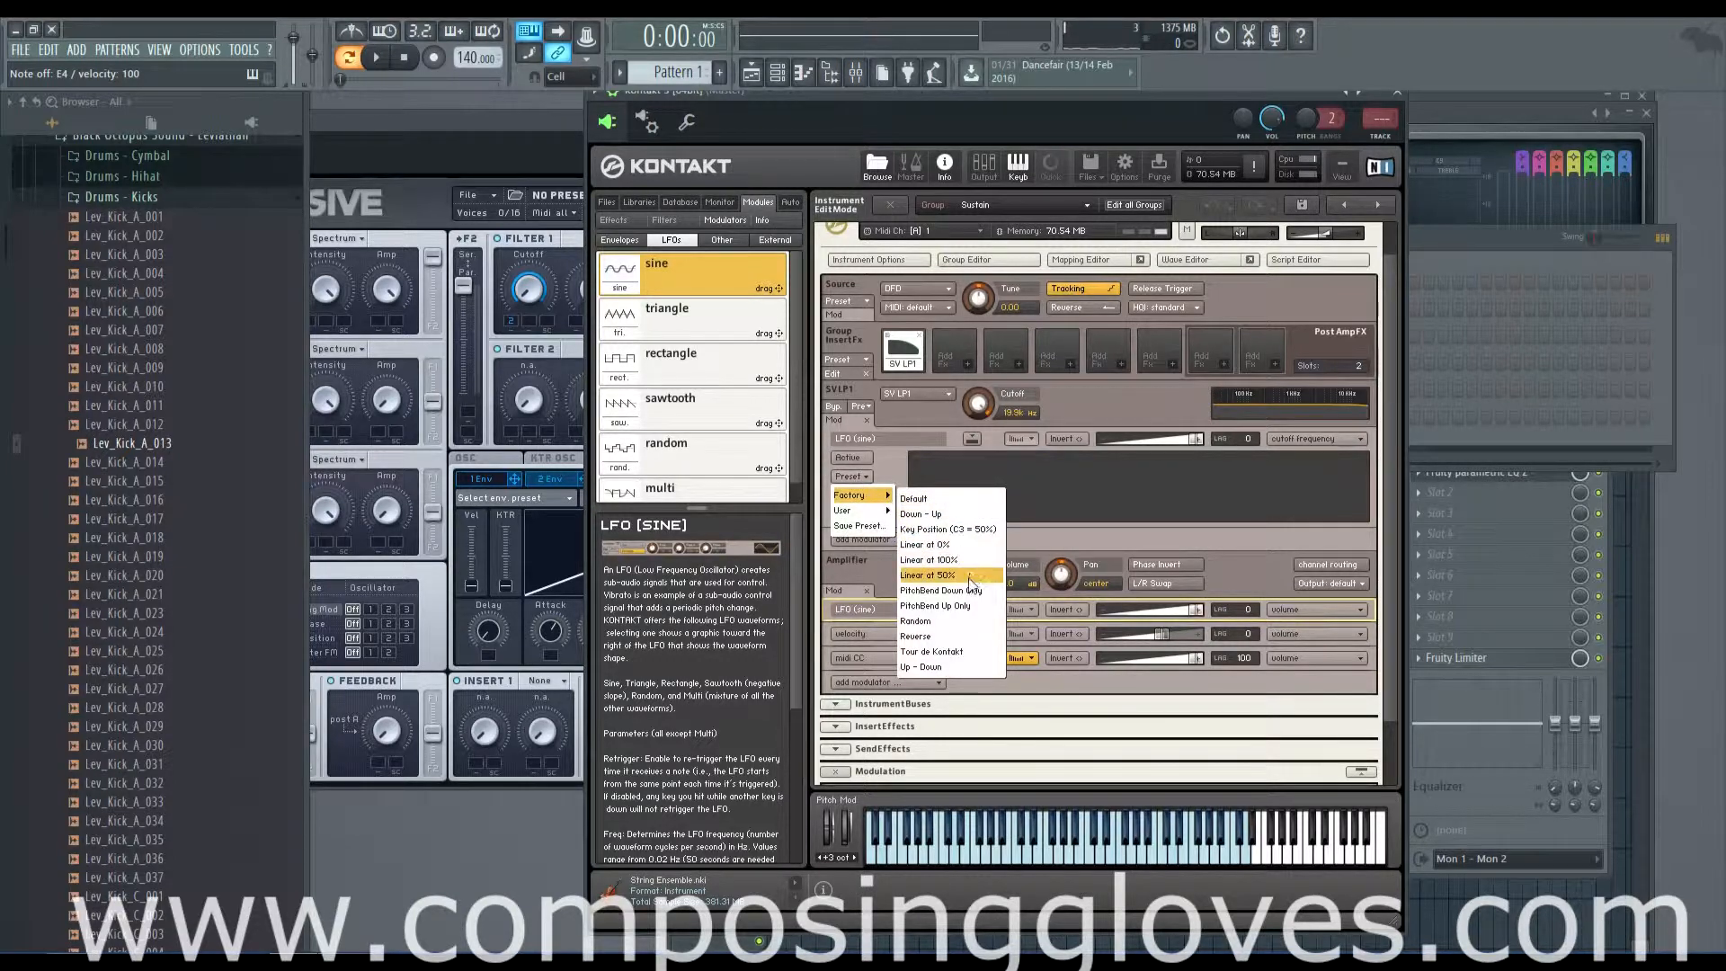
pyautogui.click(969, 500)
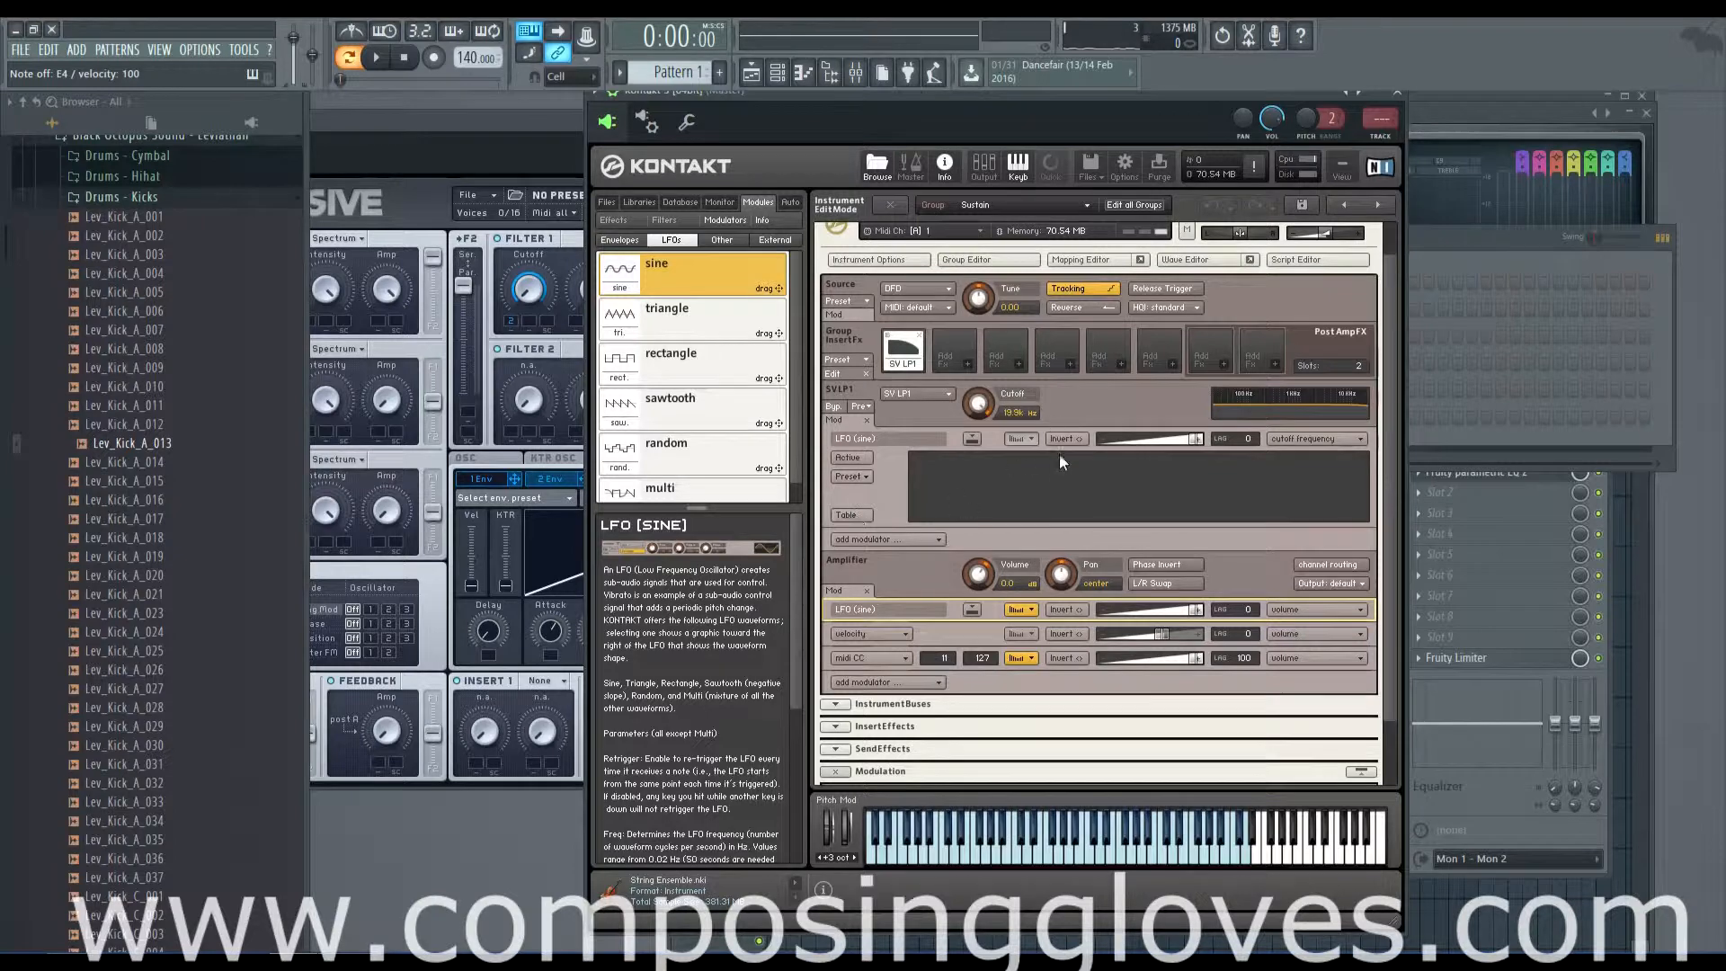
# - Retry activating the cutoff modulation's shaper and loading a preset for it, and collapse the shaper
pyautogui.click(1016, 439)
pyautogui.click(1016, 438)
pyautogui.click(949, 491)
pyautogui.click(848, 476)
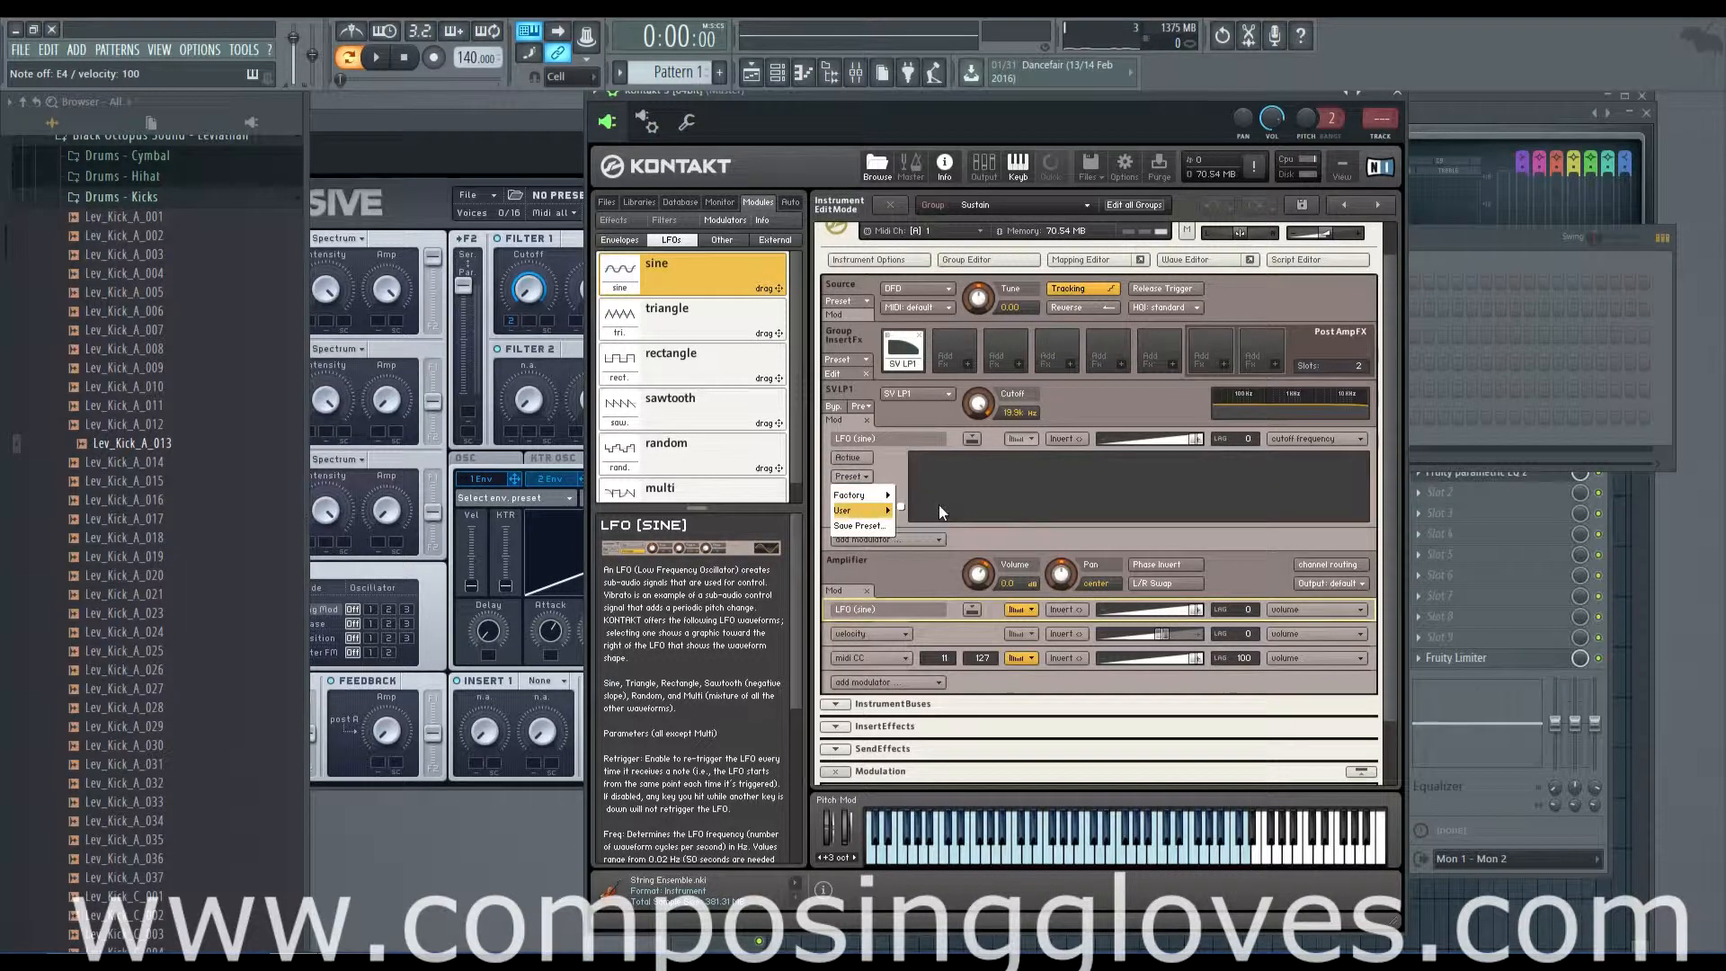
pyautogui.click(935, 502)
pyautogui.click(849, 476)
pyautogui.click(941, 513)
pyautogui.click(862, 457)
pyautogui.scroll(-1, 978, 441)
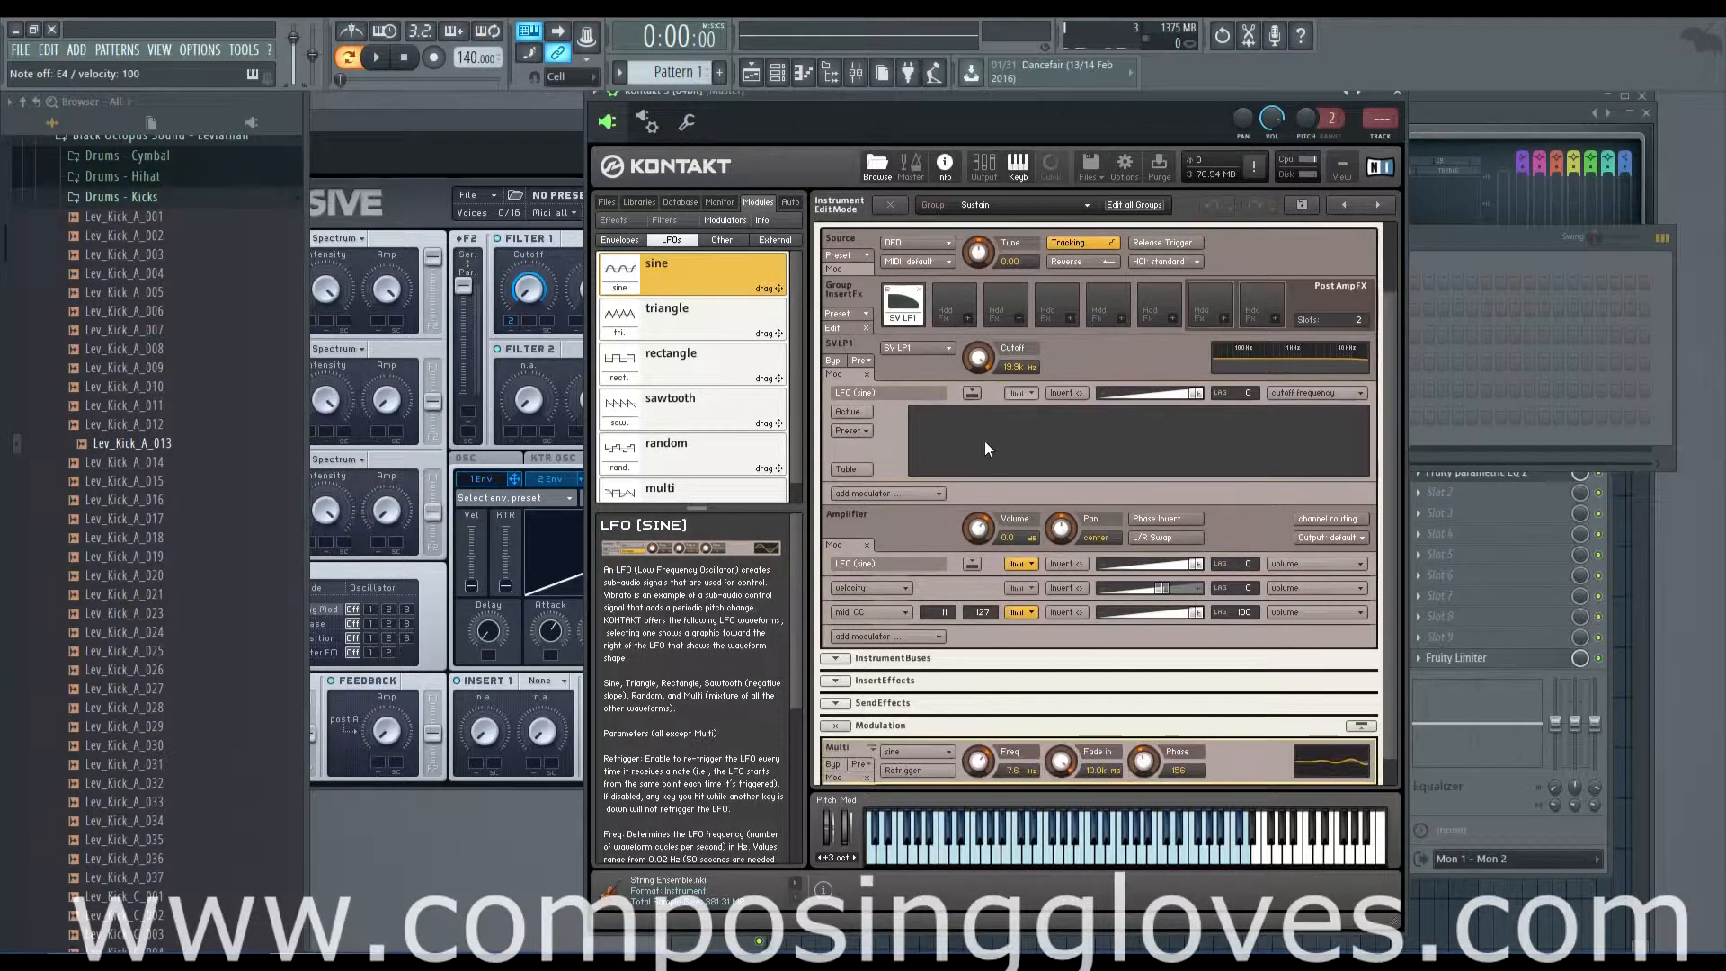
pyautogui.click(973, 392)
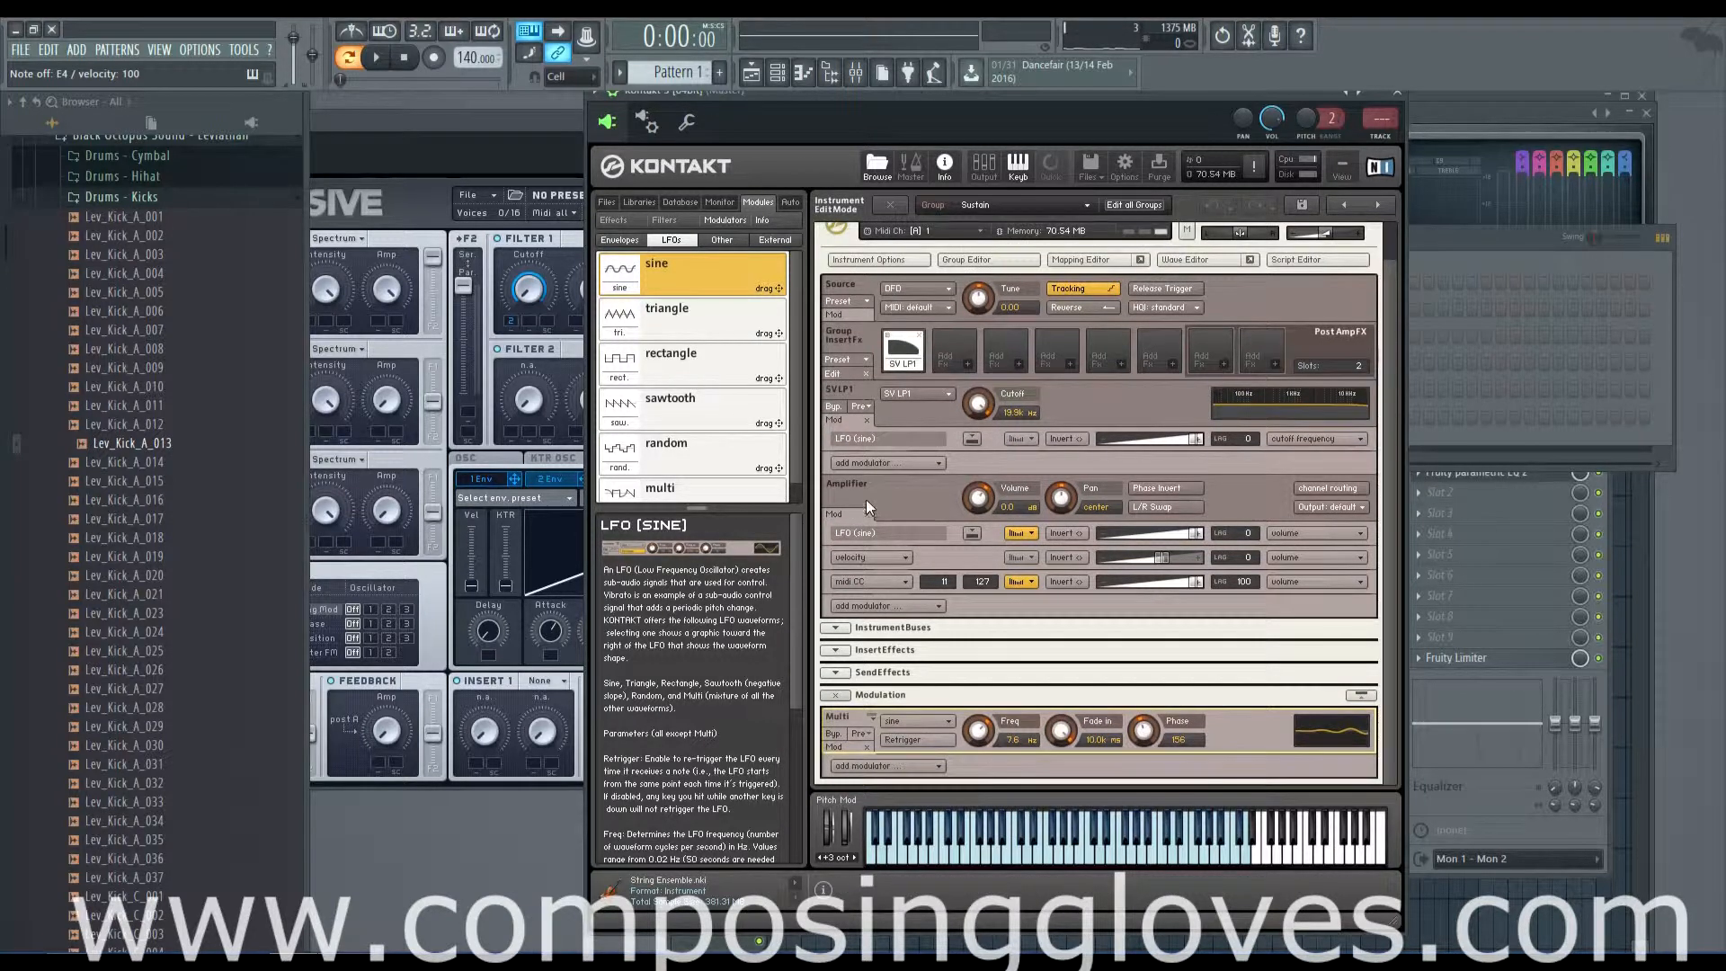
# - Display the shaper curve of the LFO's volume modulation and audition the LFO with retrigger on before switching retrigger off
pyautogui.click(1026, 535)
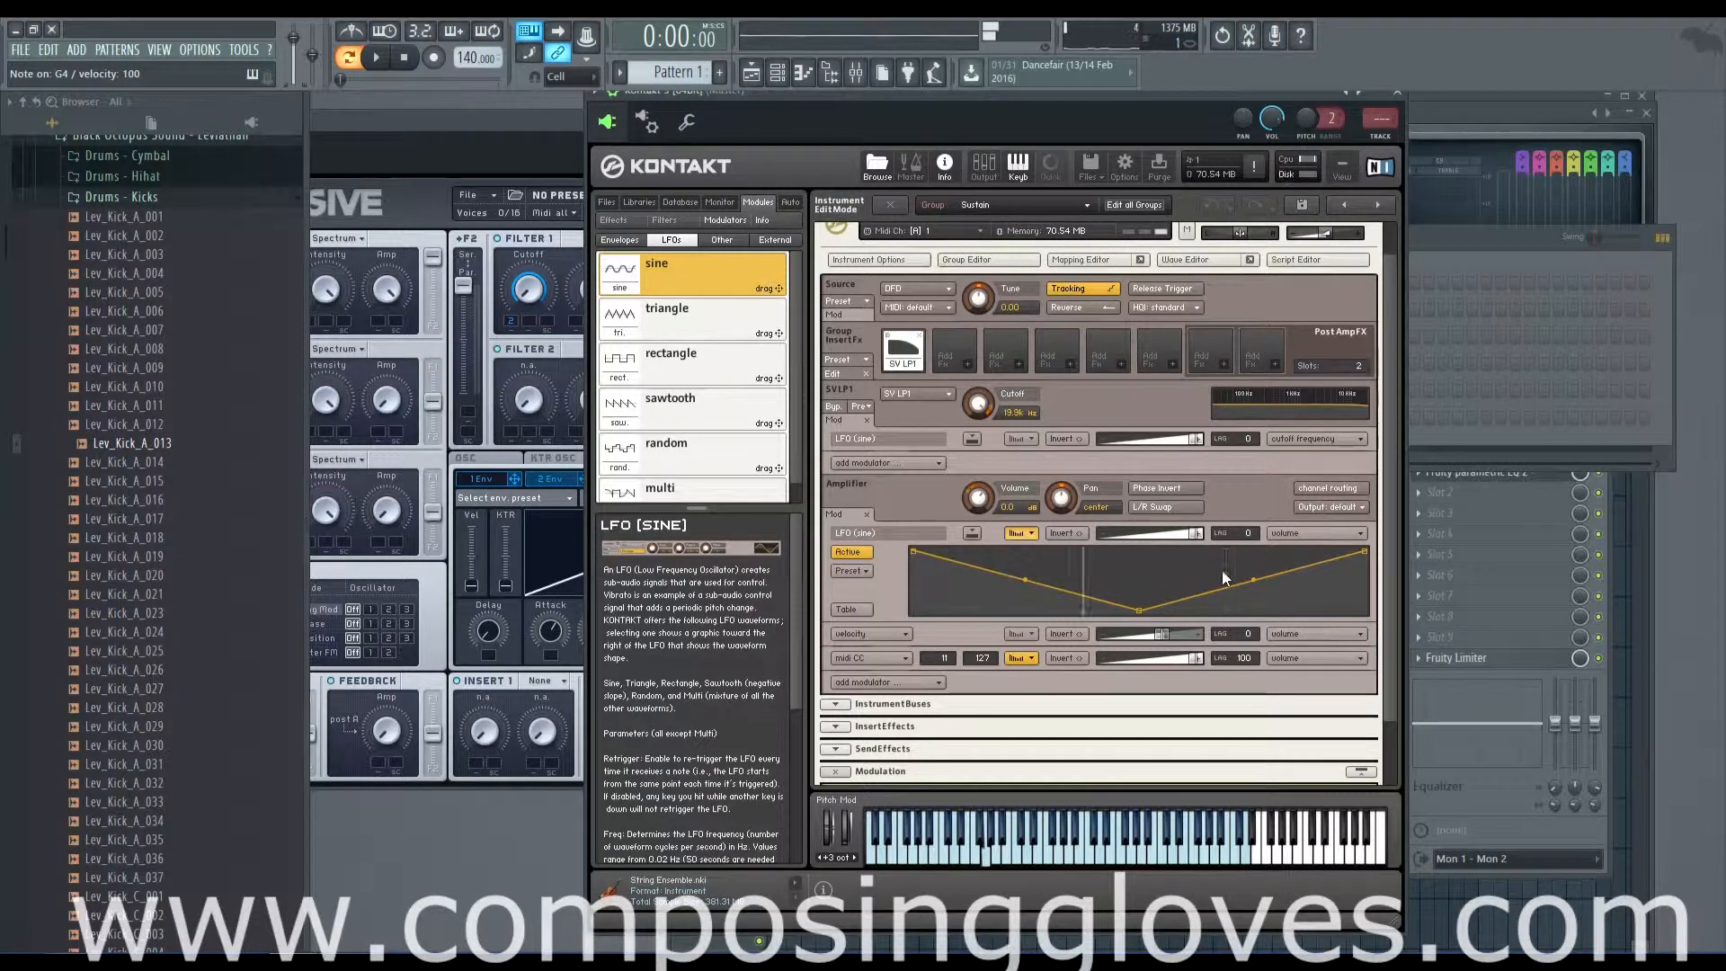
pyautogui.scroll(-2, 1390, 558)
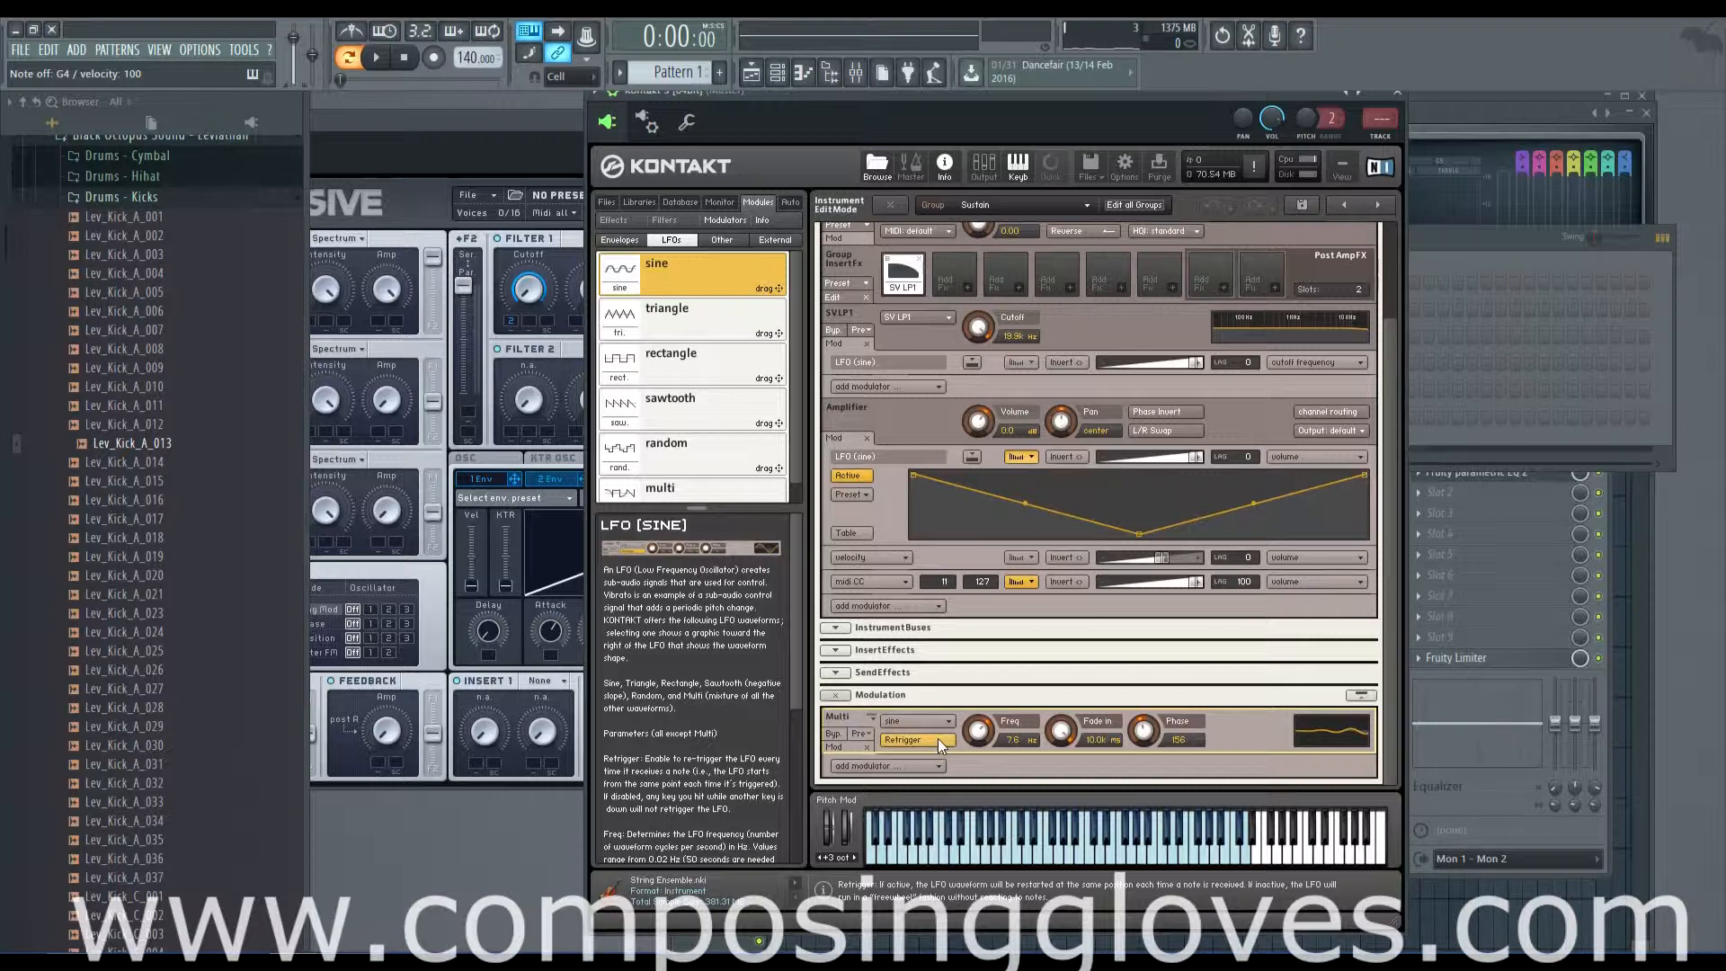
pyautogui.press('v')
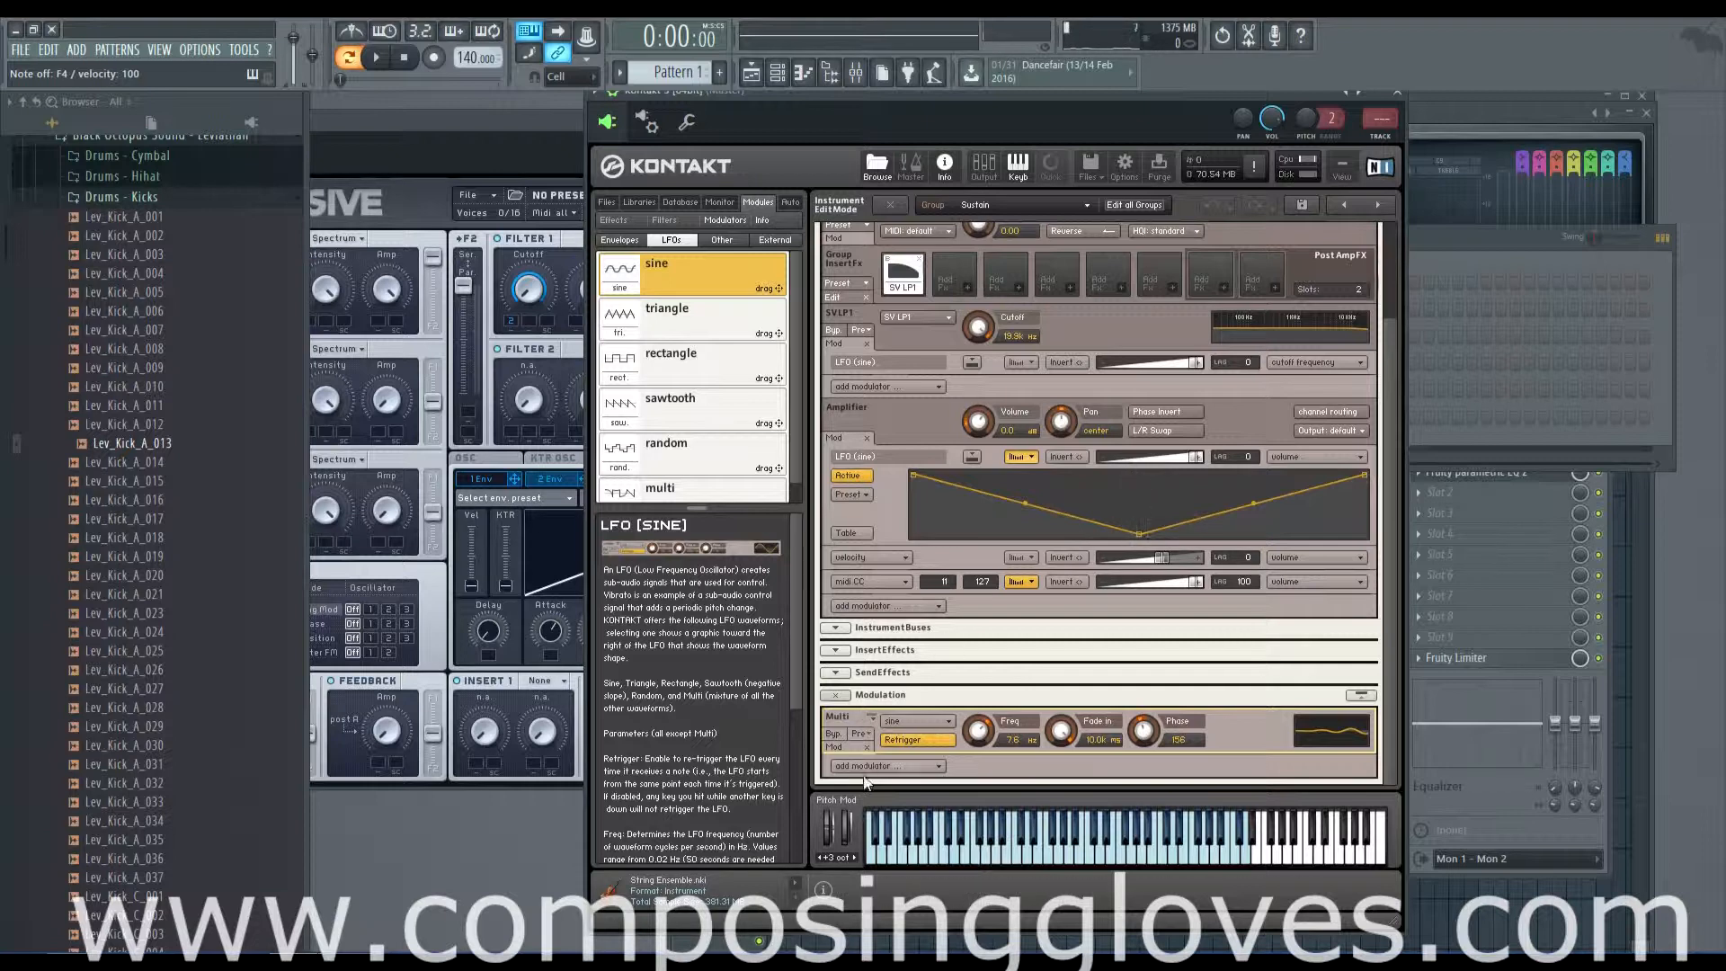
pyautogui.click(926, 737)
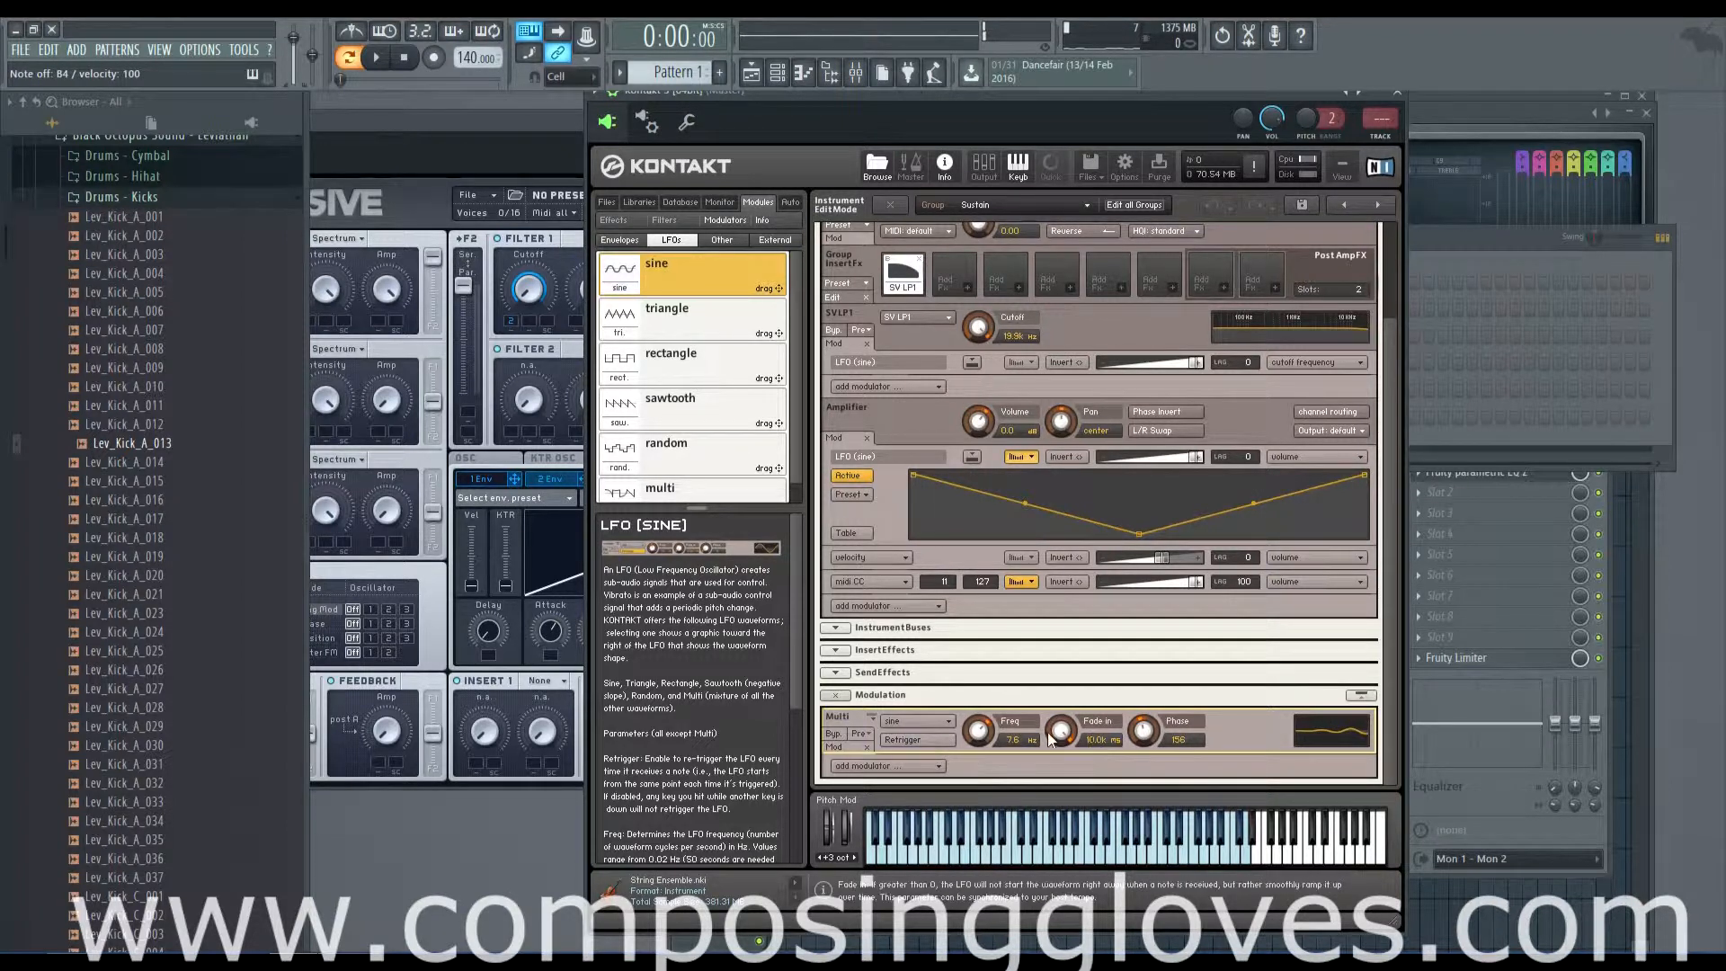
# - Audition notes with retrigger on at a short fade-in and at 3.2k ms, and switch retrigger off
pyautogui.moveTo(1061, 730); pyautogui.dragTo(1061, 840)
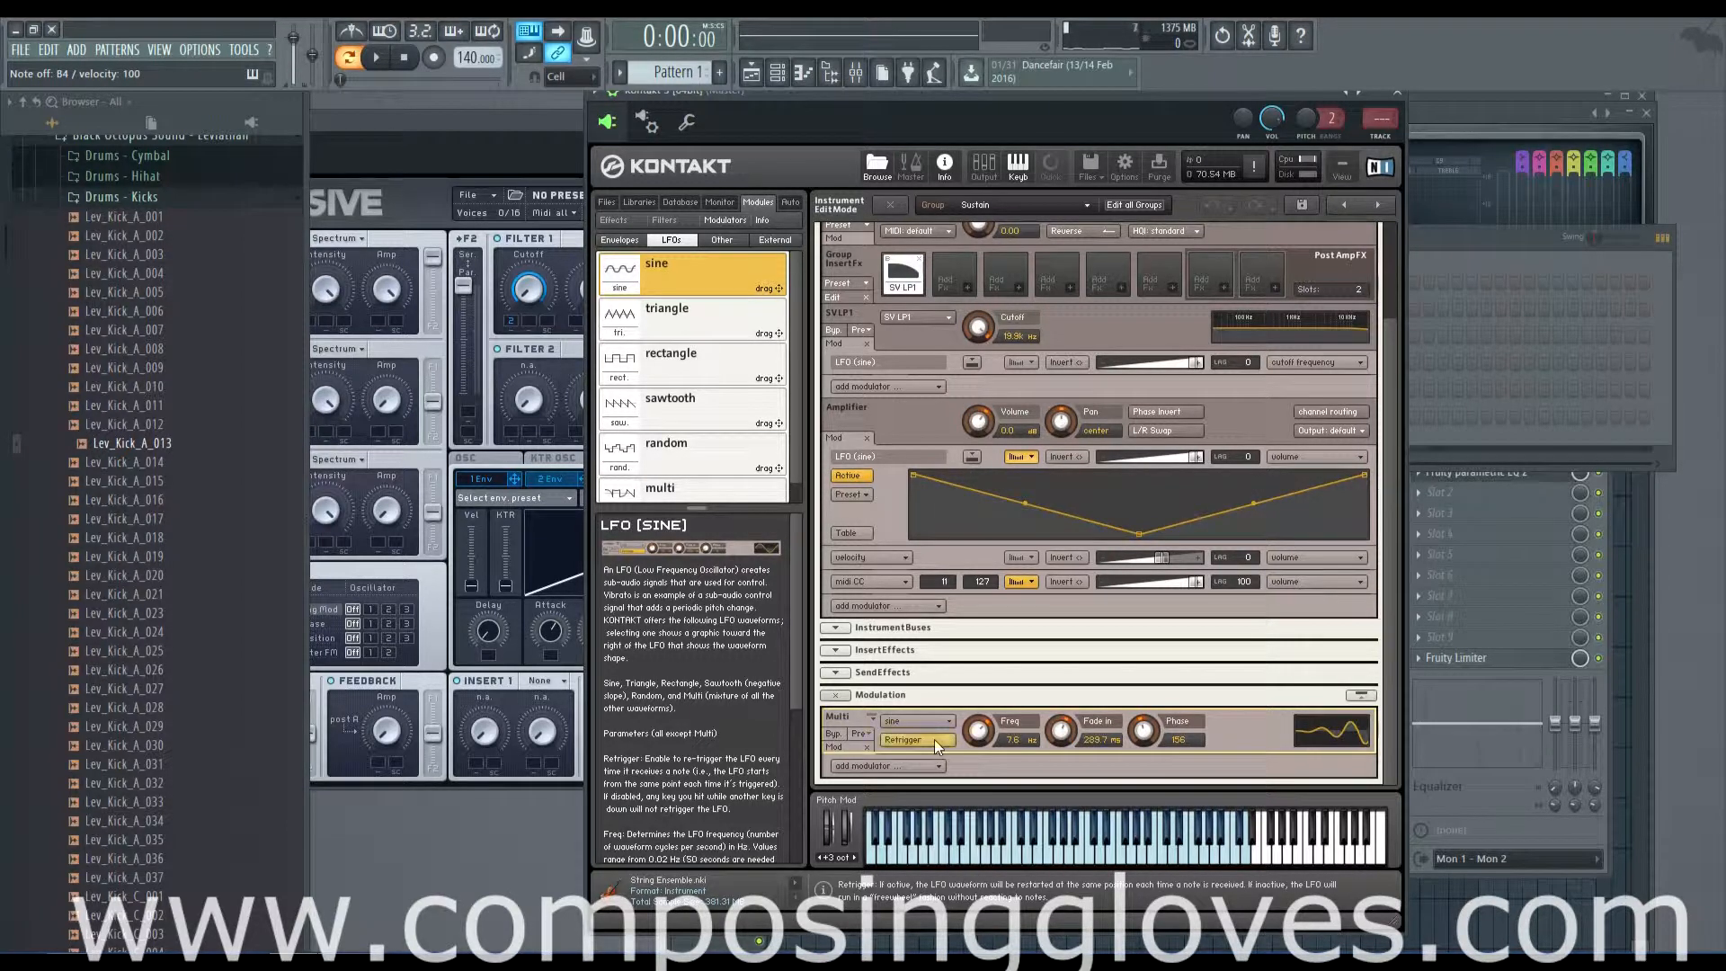
pyautogui.press('c')
pyautogui.press('b')
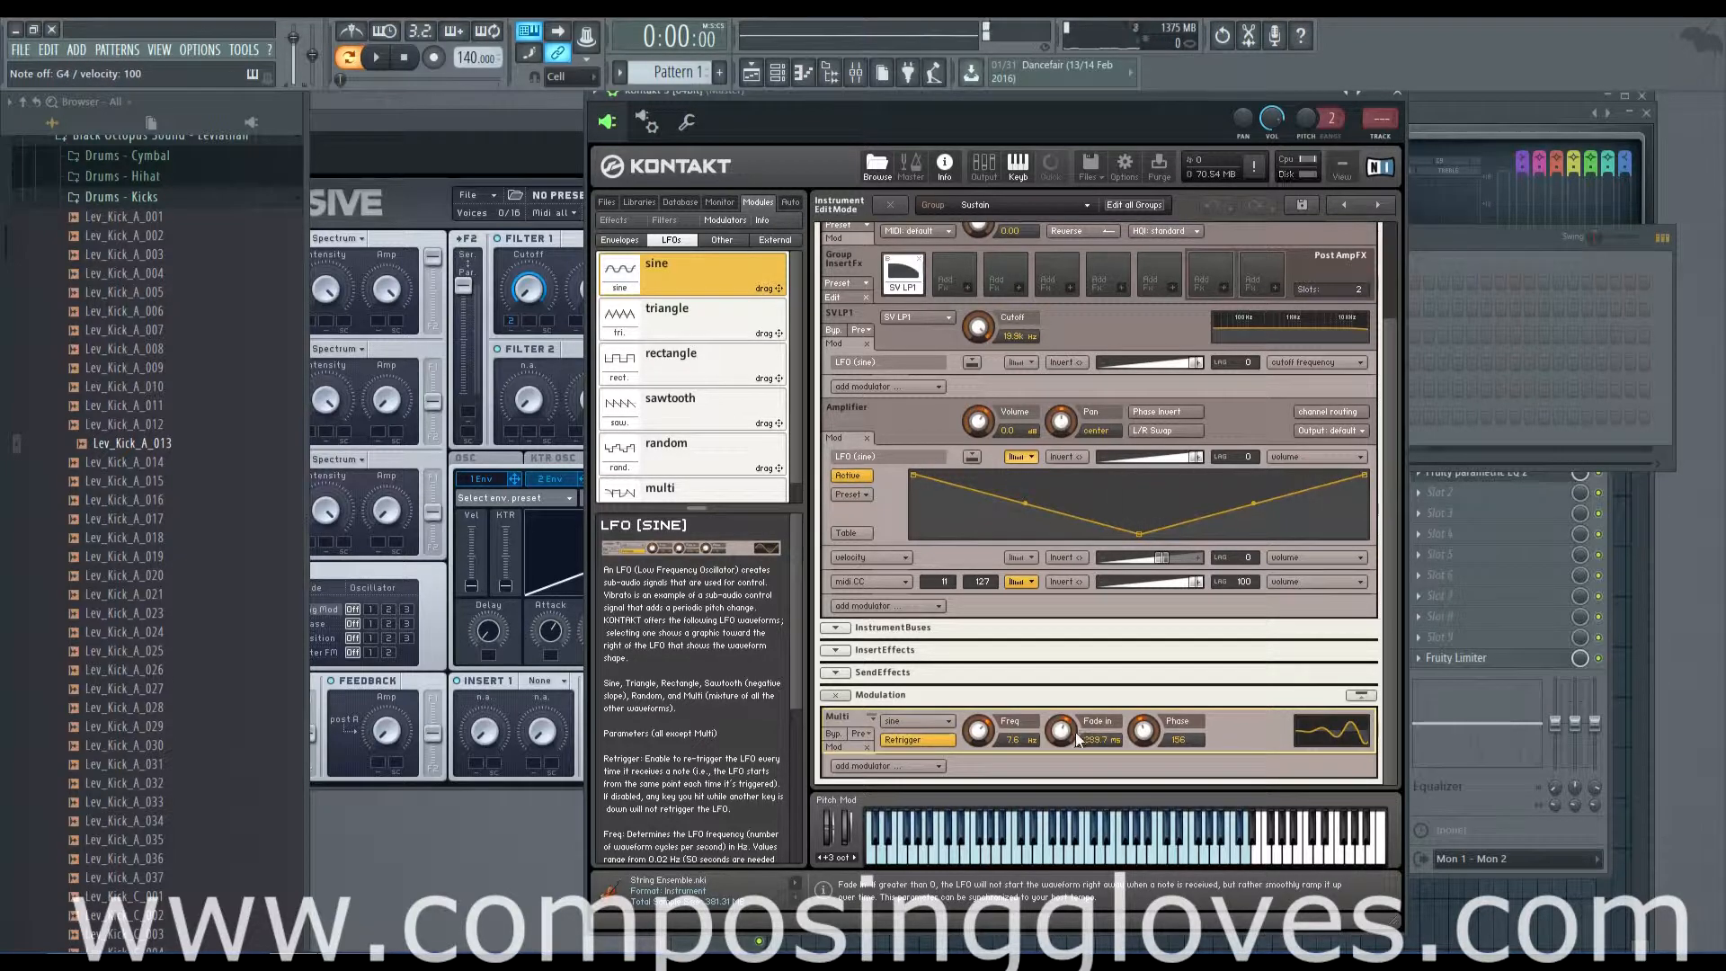
pyautogui.moveTo(1062, 734); pyautogui.dragTo(1059, 698)
pyautogui.press('b')
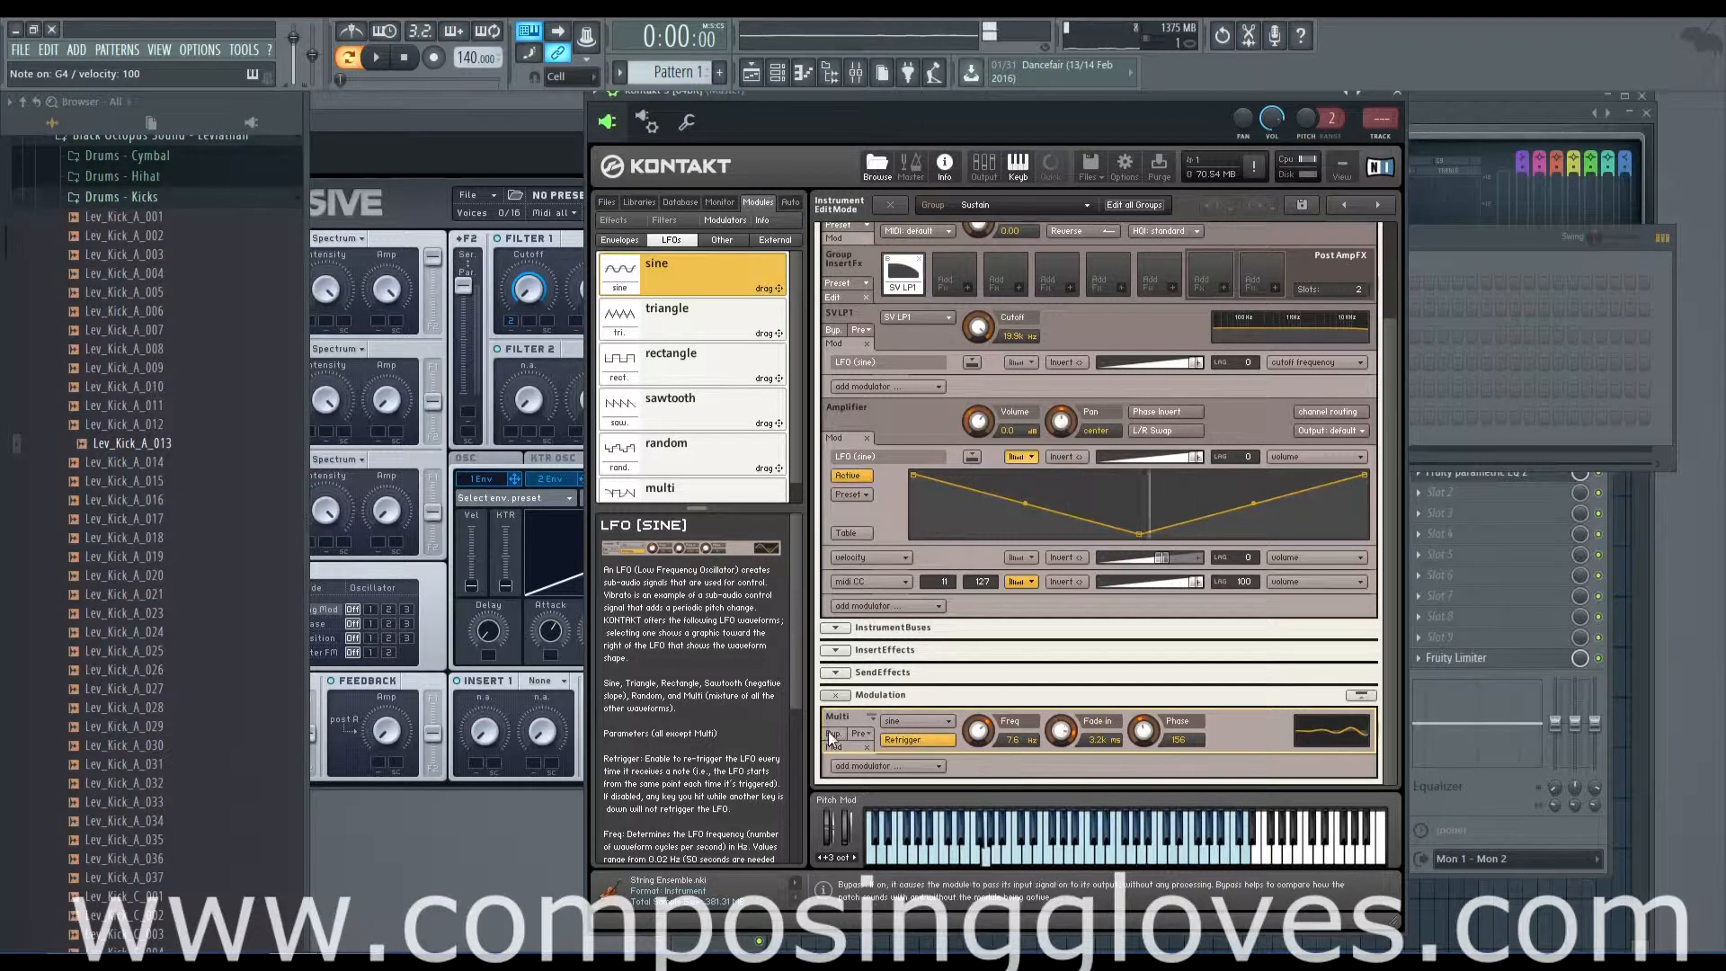
pyautogui.click(914, 741)
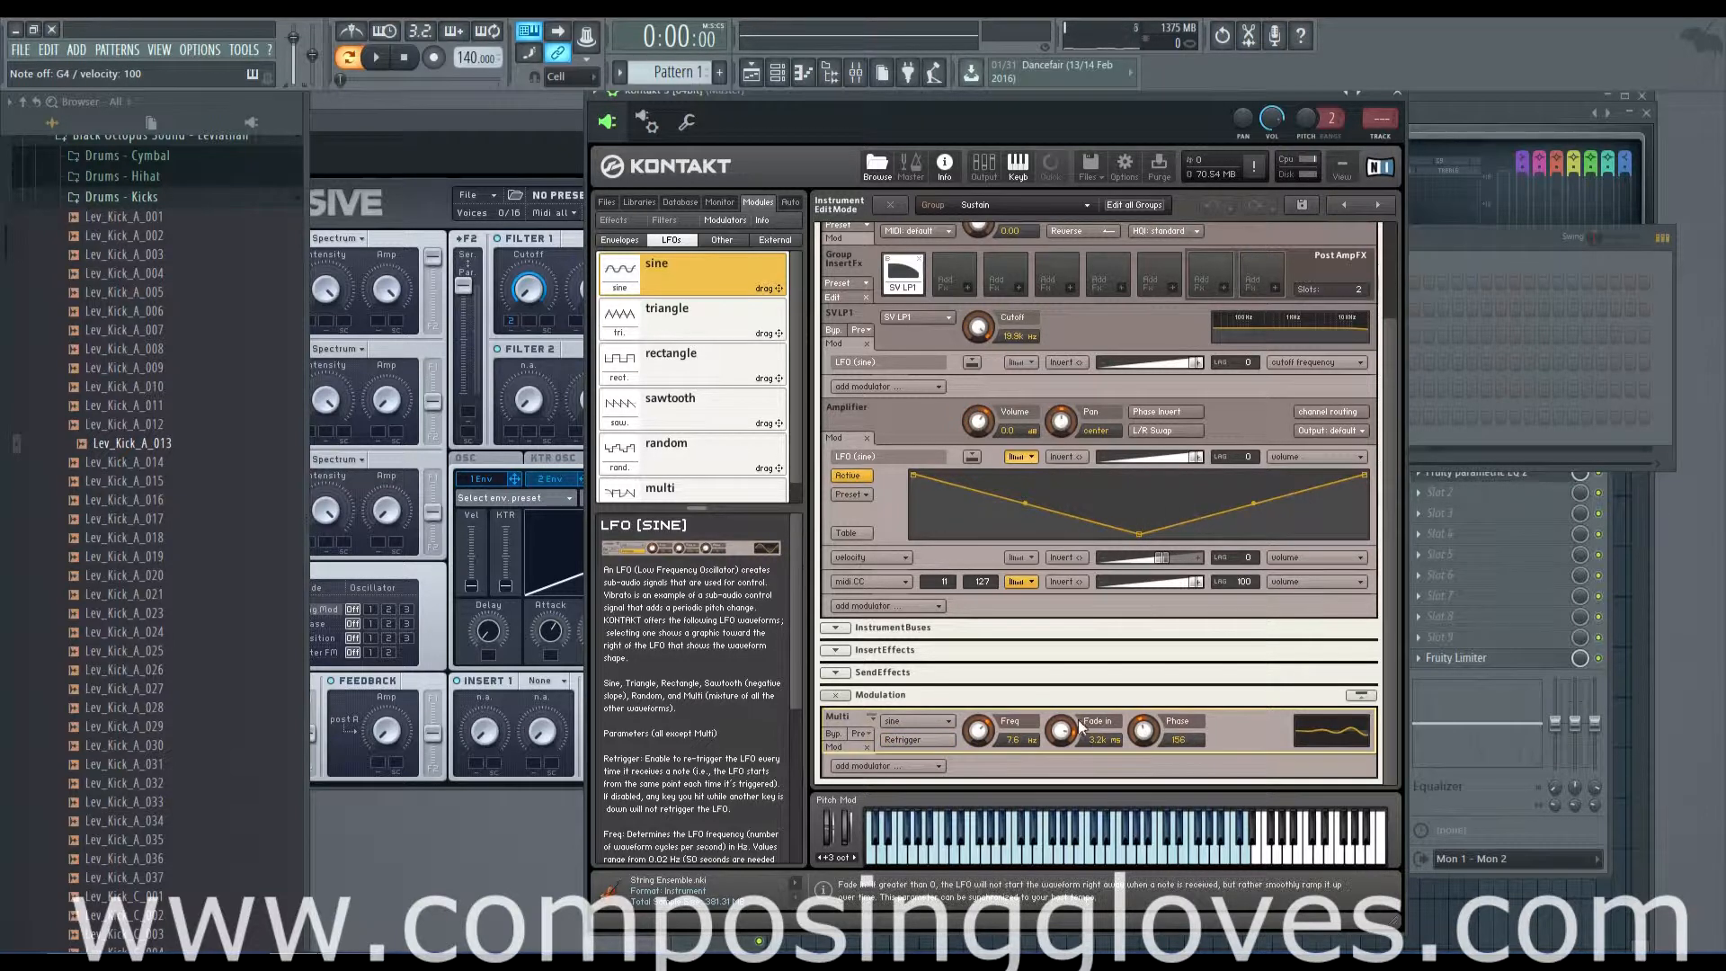
# - Set the LFO's fade-in to 0.00 ms and sweep its phase up and back down to about 114 degrees
pyautogui.moveTo(1082, 727); pyautogui.dragTo(1068, 814)
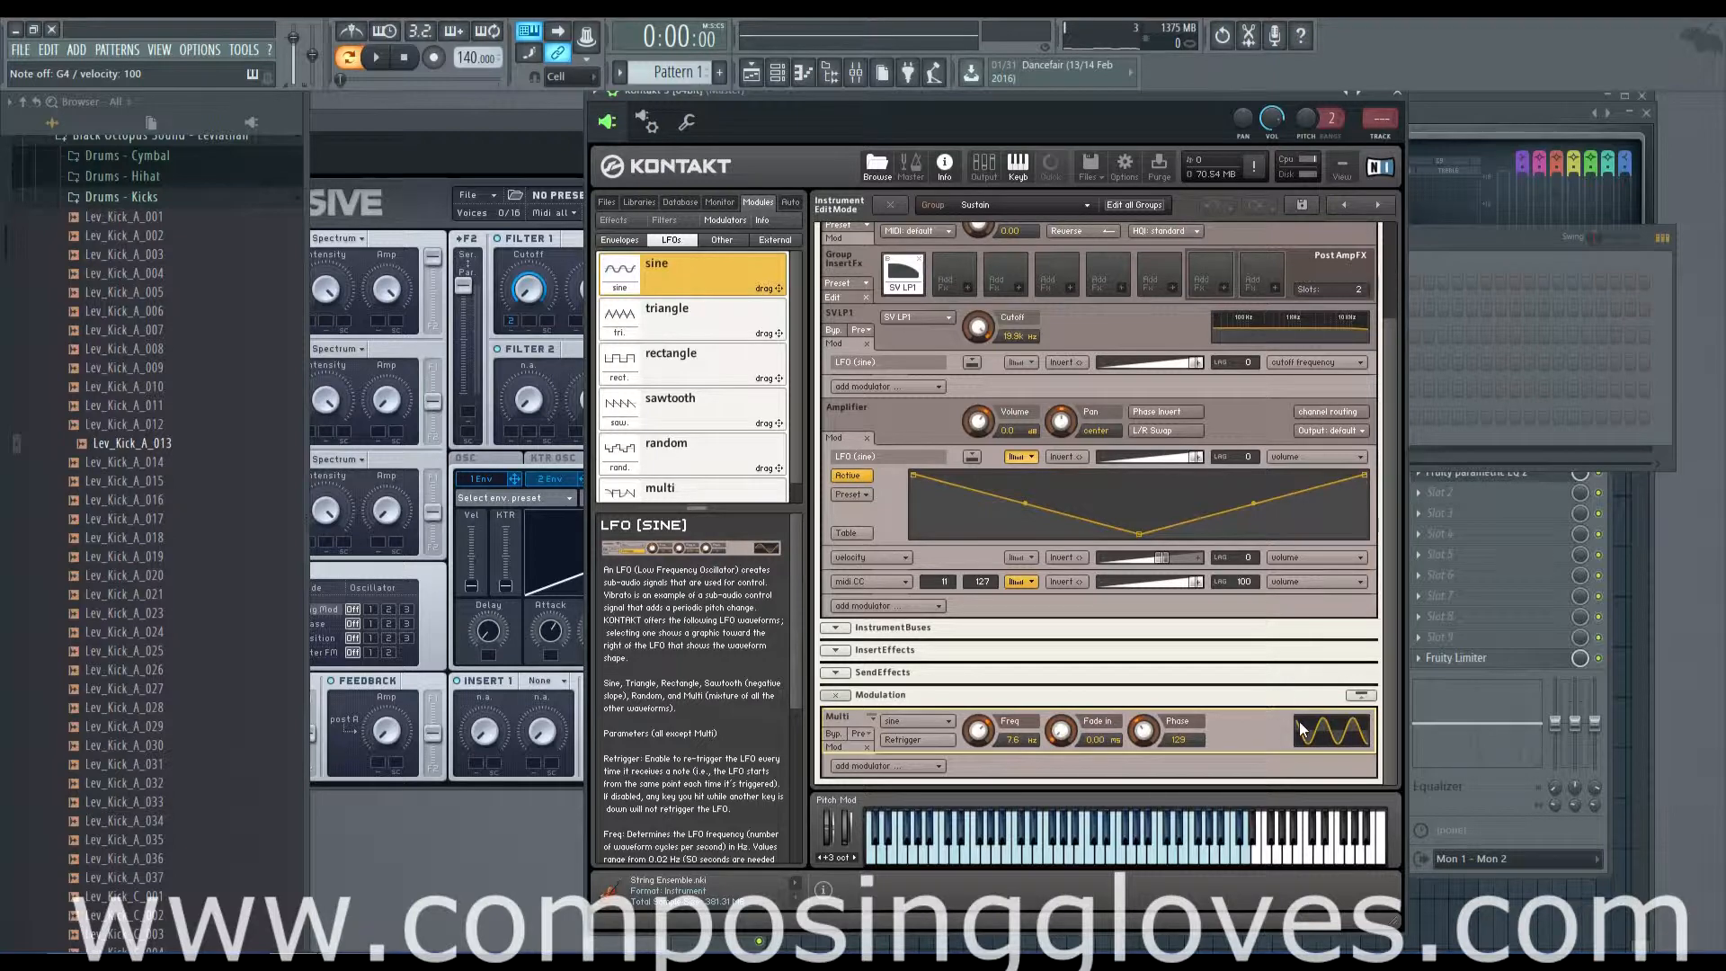
pyautogui.moveTo(1140, 737); pyautogui.dragTo(1125, 587)
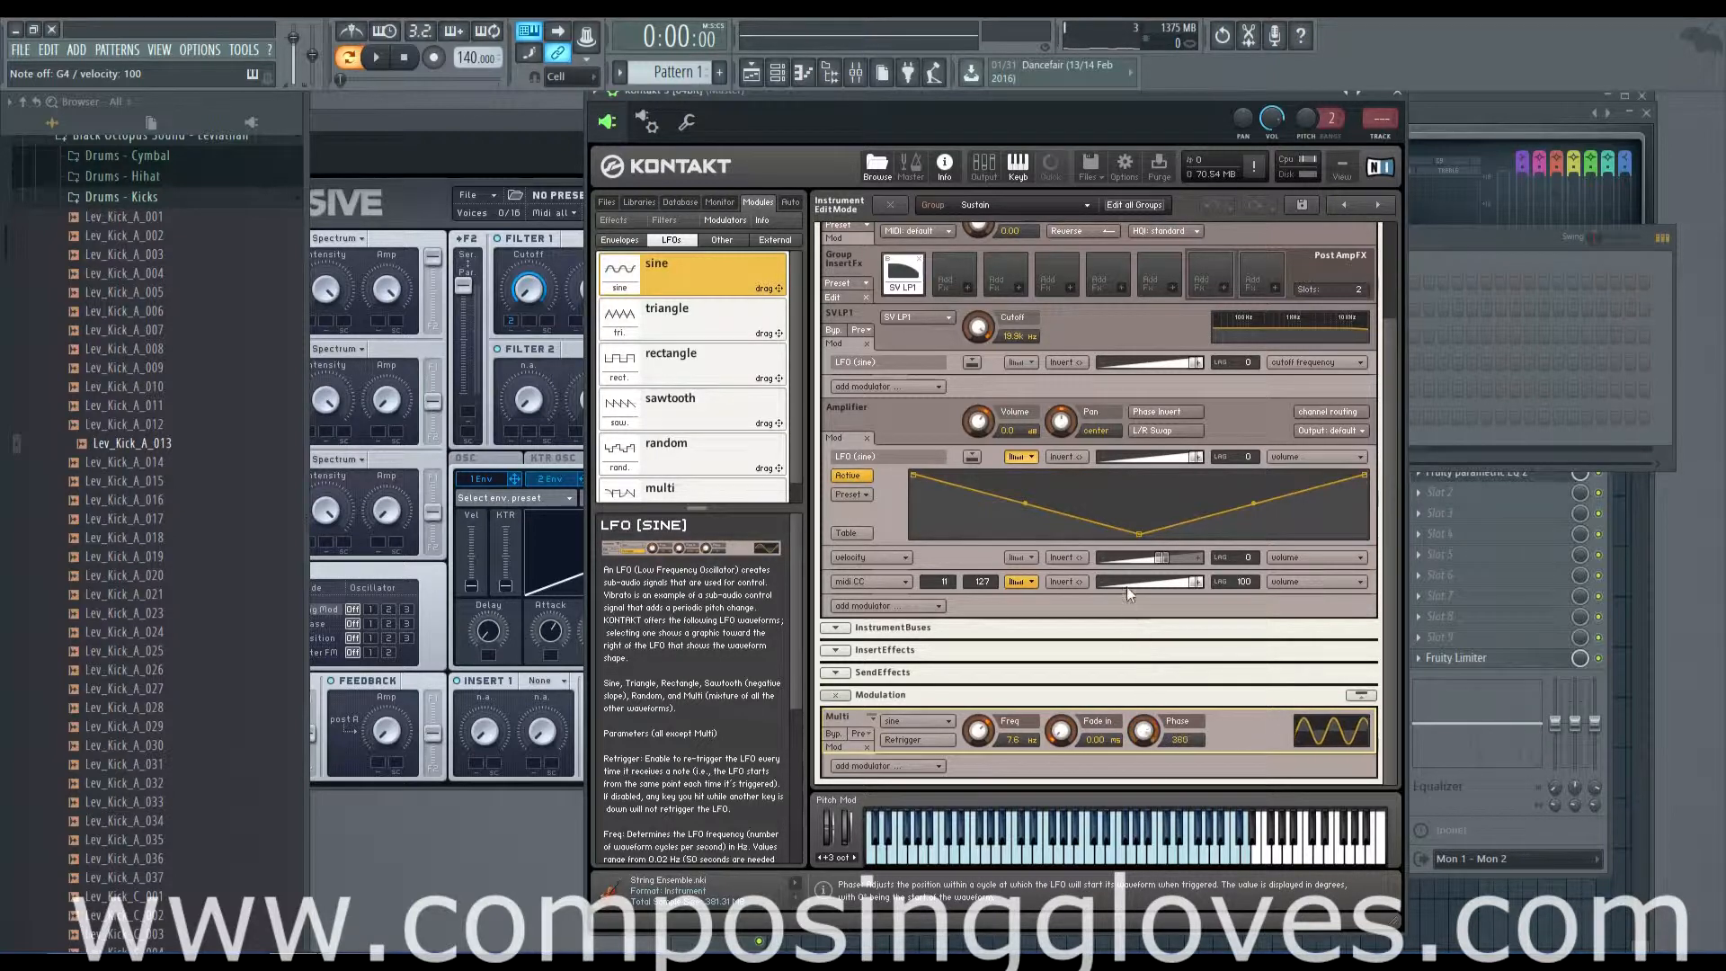
pyautogui.moveTo(1144, 734); pyautogui.dragTo(1163, 858)
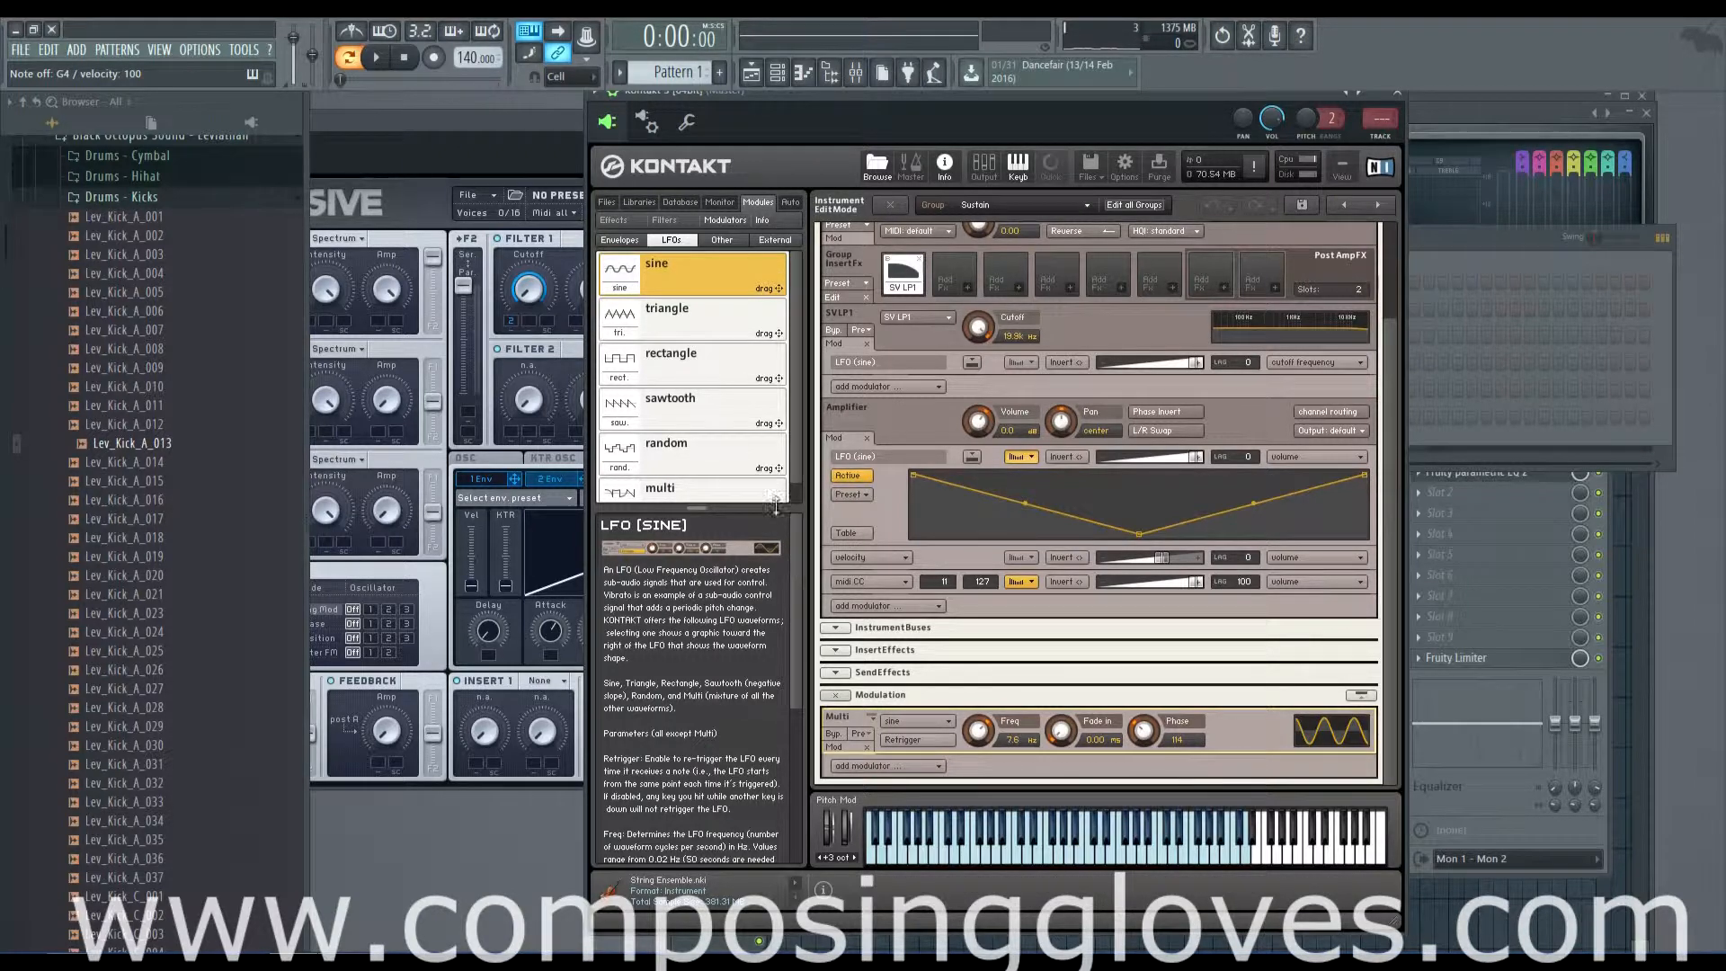
# - Change the LFO waveform to triangle and on to rectangle
pyautogui.click(942, 723)
pyautogui.click(906, 756)
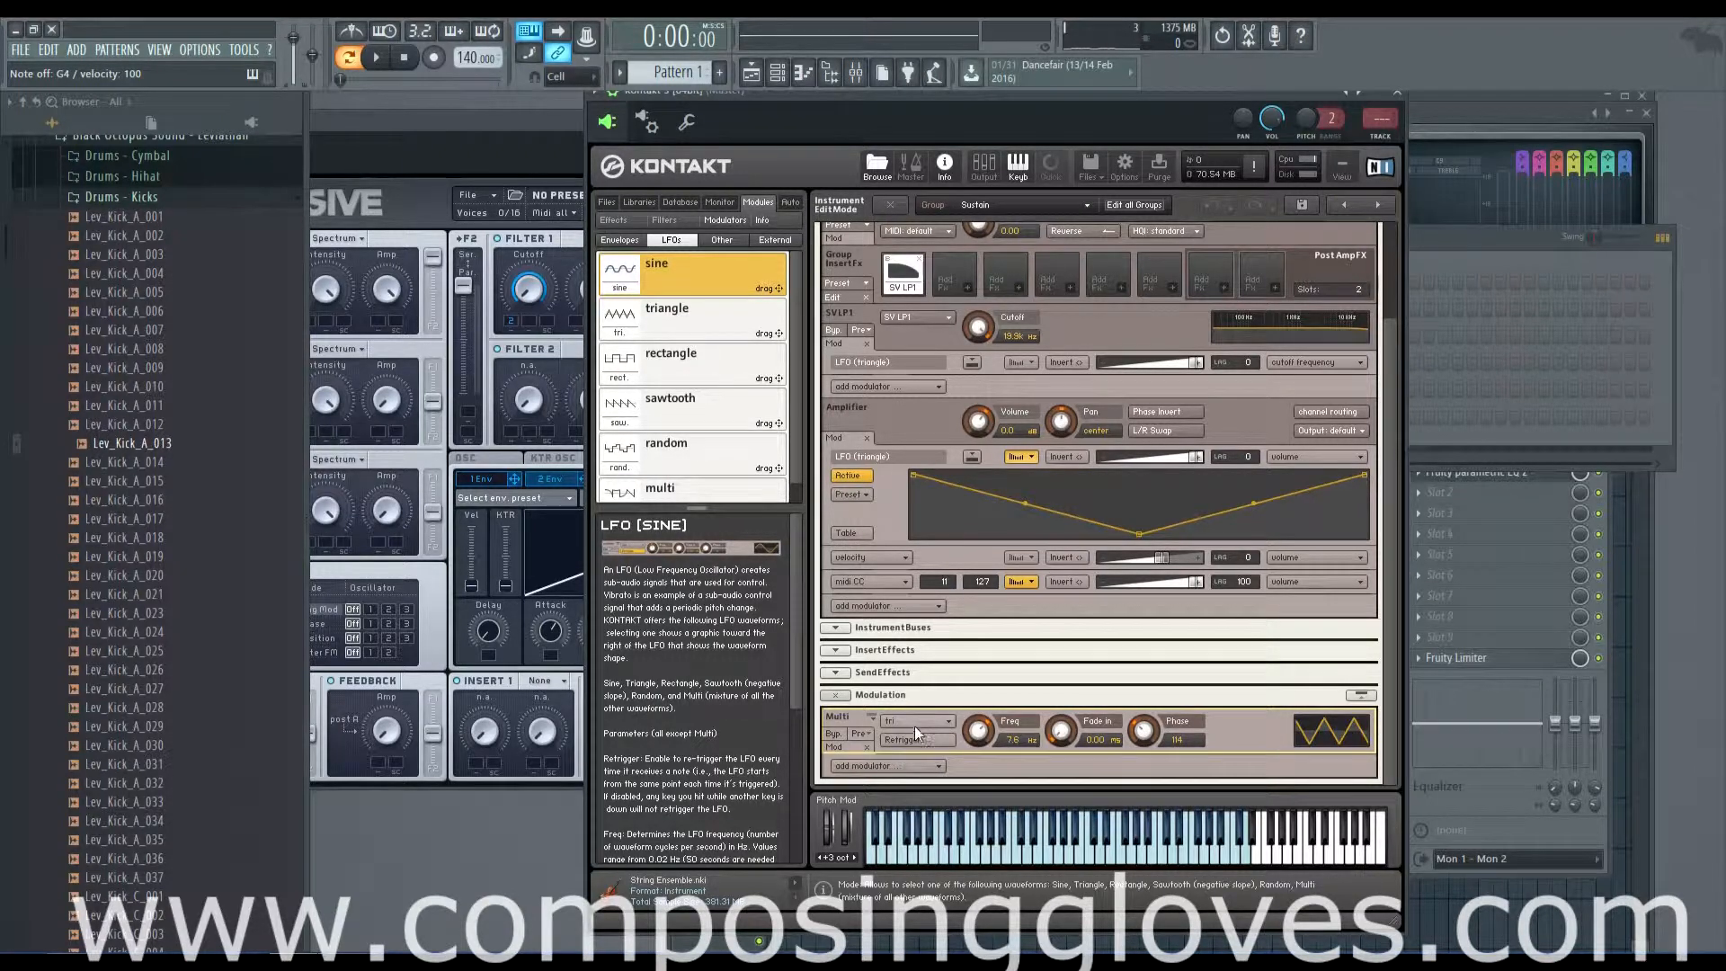
pyautogui.click(916, 722)
pyautogui.click(902, 770)
# - Audition the rectangle LFO at a very slow frequency, raise it to 6.3 Hz, and reduce the pulse width to 44.6%
pyautogui.moveTo(978, 730); pyautogui.dragTo(974, 791)
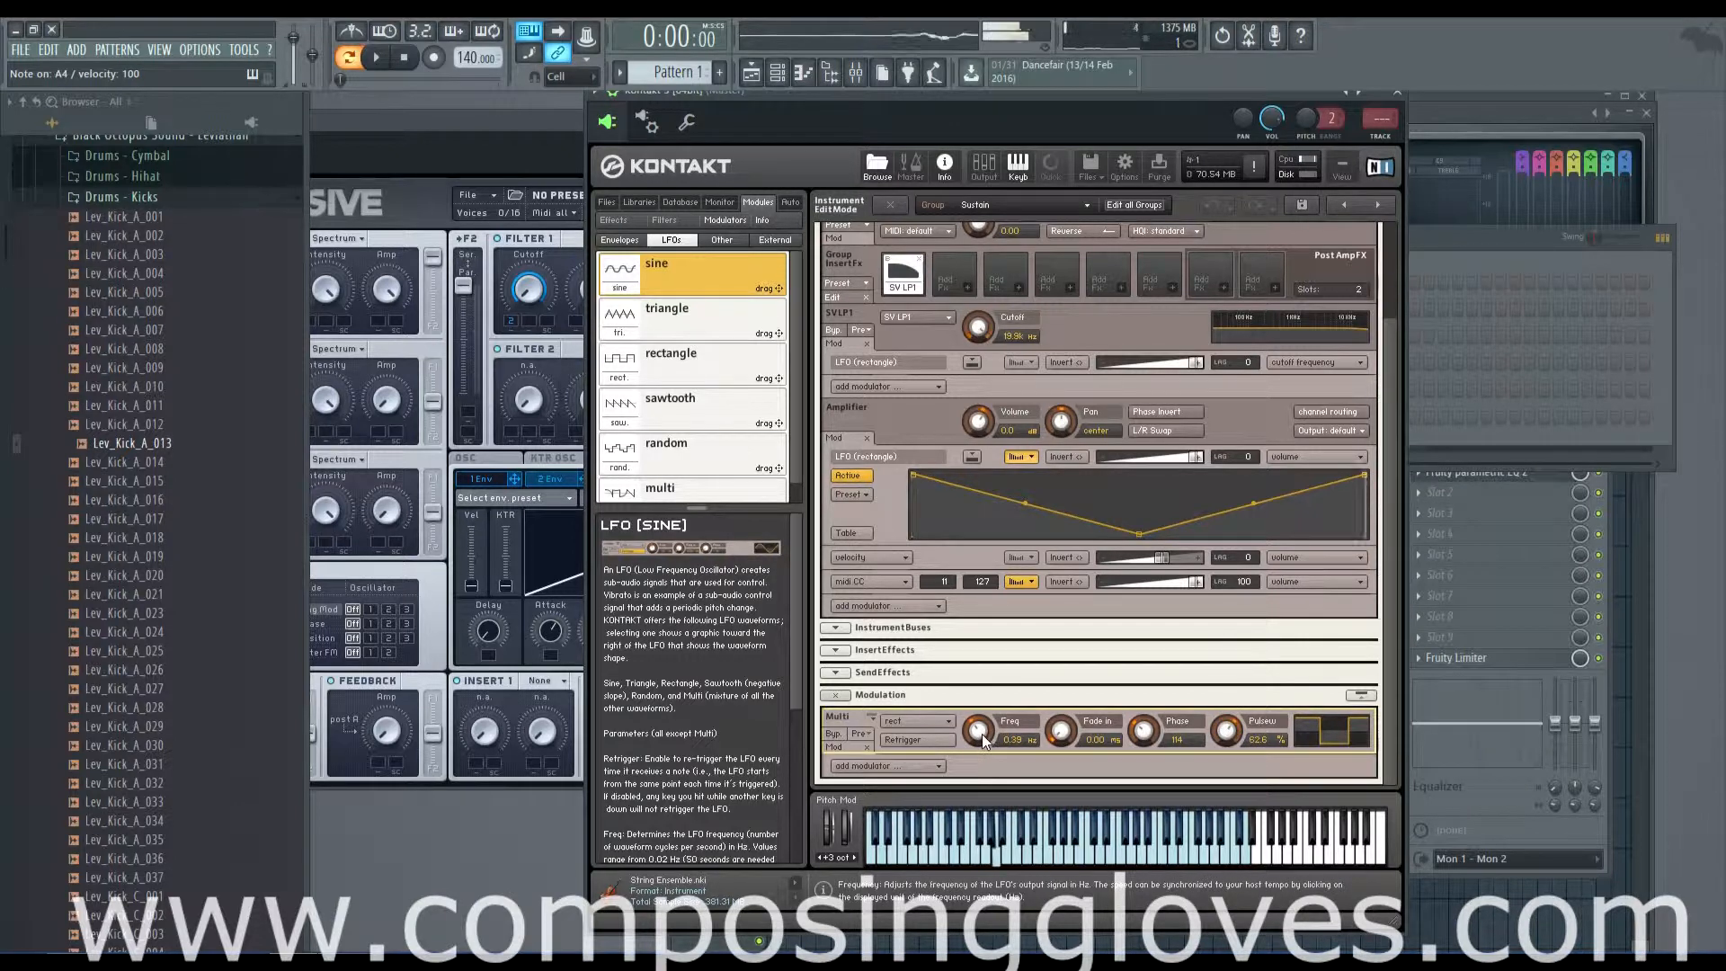
pyautogui.moveTo(987, 740); pyautogui.dragTo(986, 676)
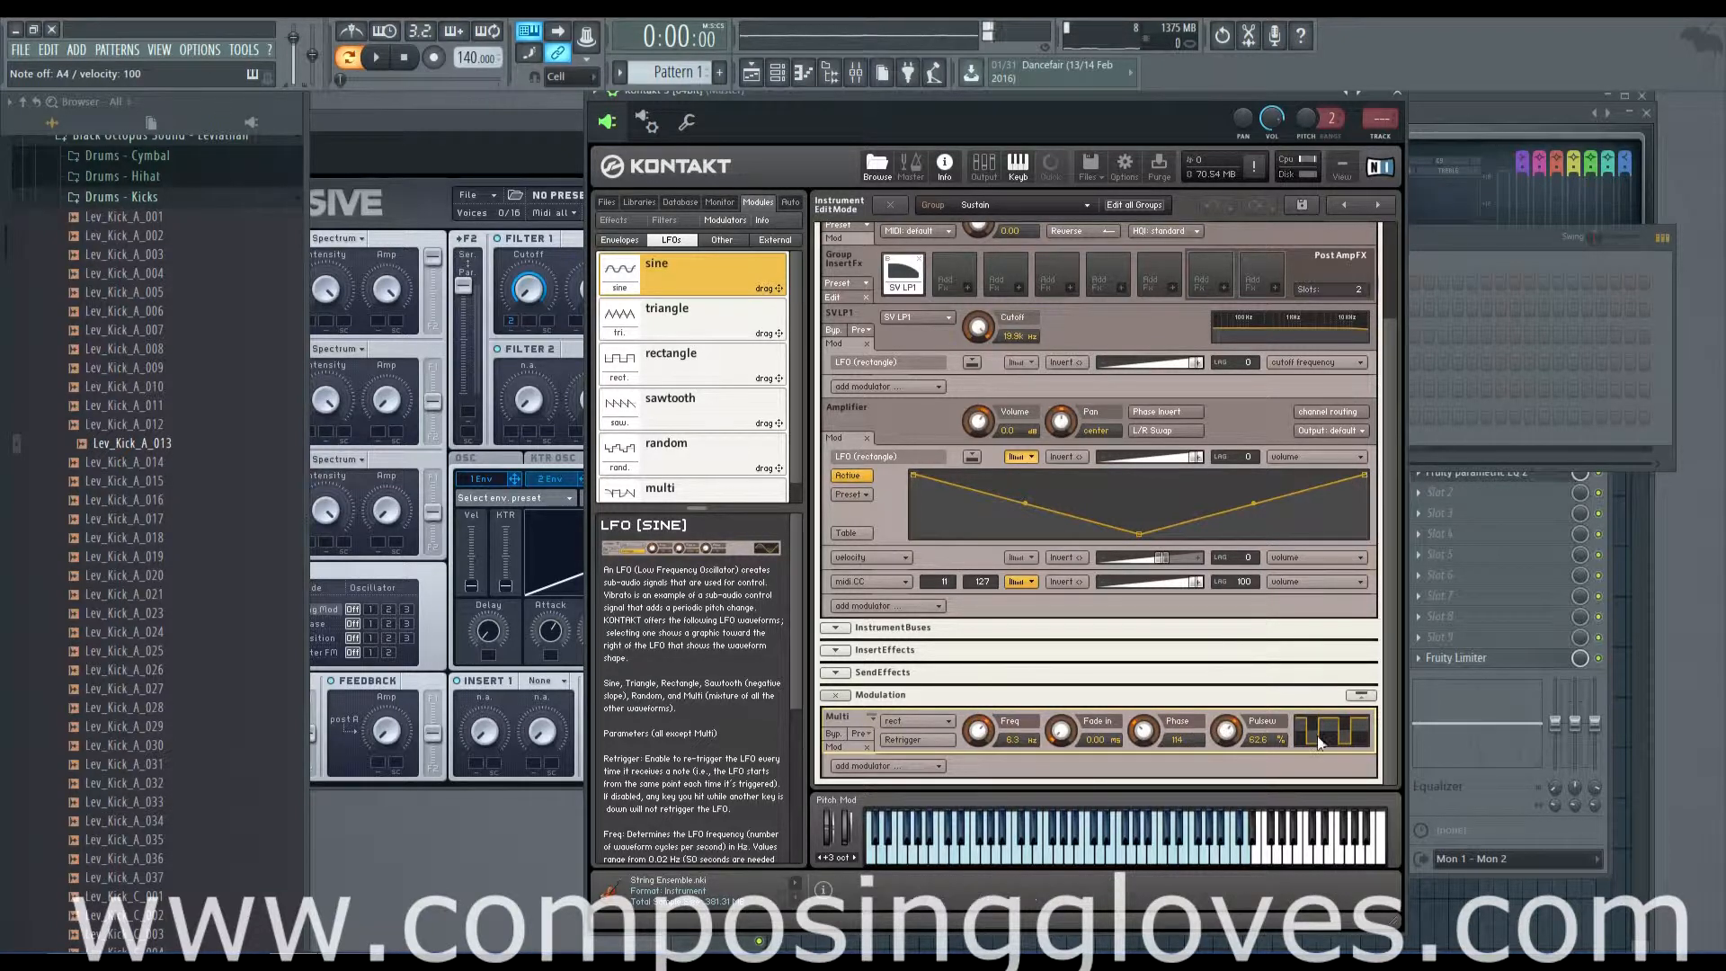
pyautogui.moveTo(1228, 735); pyautogui.dragTo(1151, 769)
# - Cycle the LFO waveform through sawtooth and random to multi
pyautogui.click(926, 720)
pyautogui.click(901, 786)
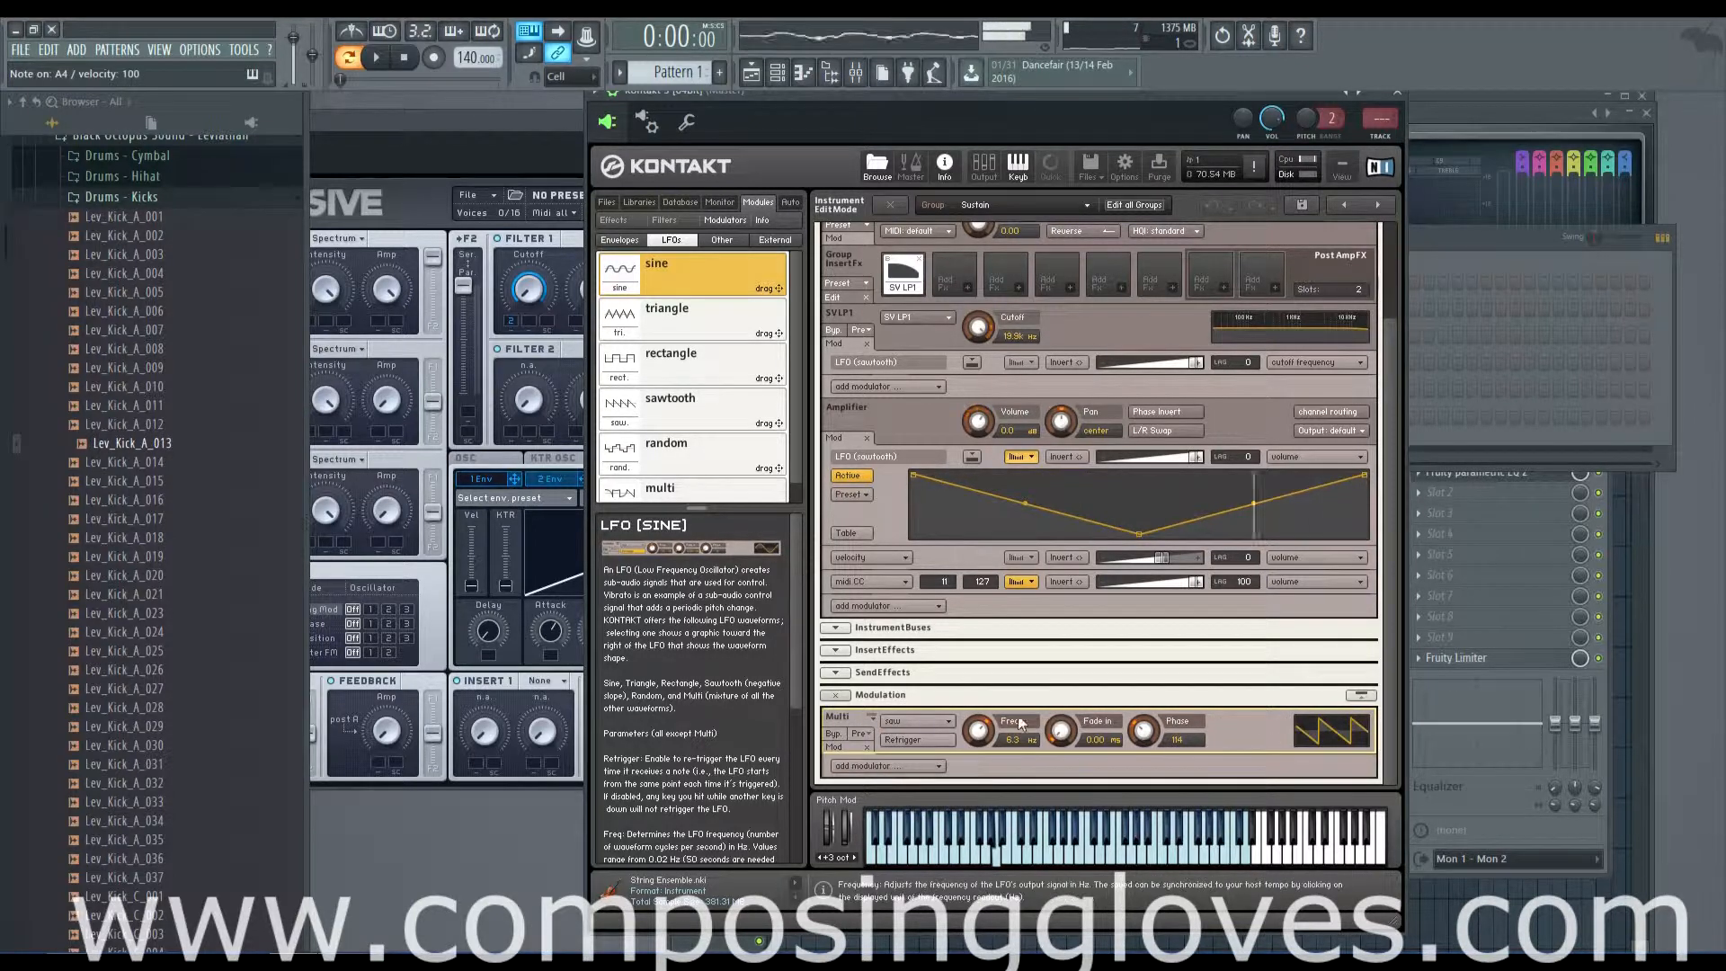
pyautogui.click(944, 721)
pyautogui.click(903, 806)
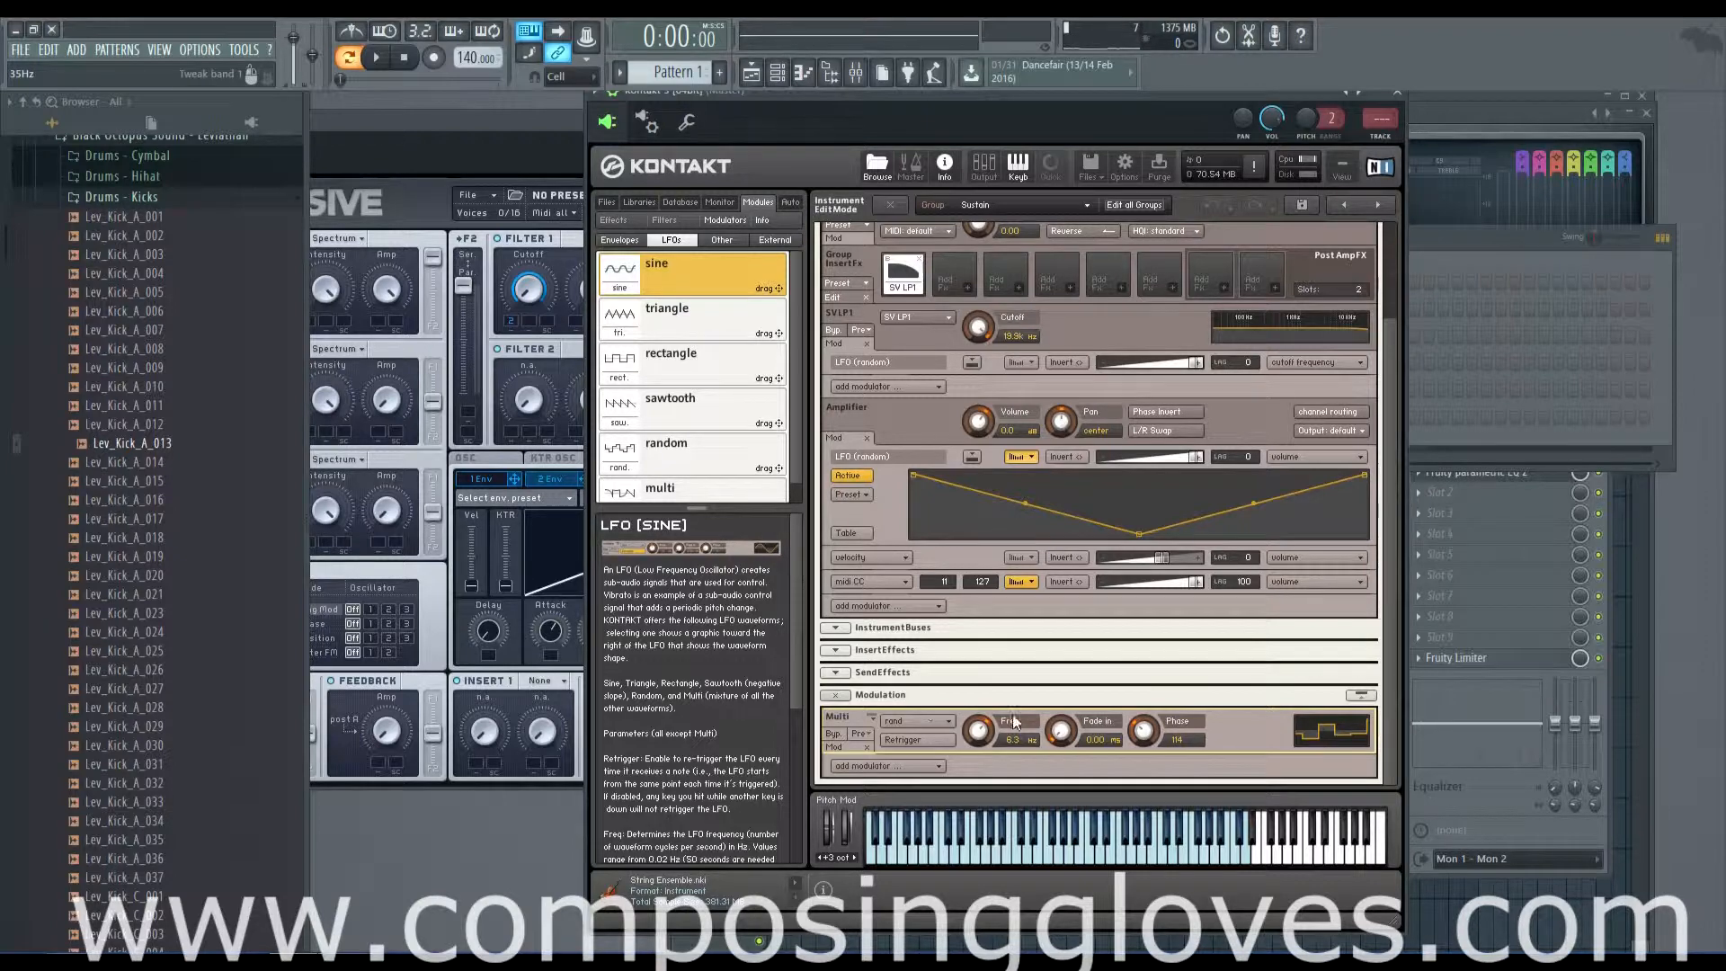
pyautogui.click(941, 721)
pyautogui.click(908, 821)
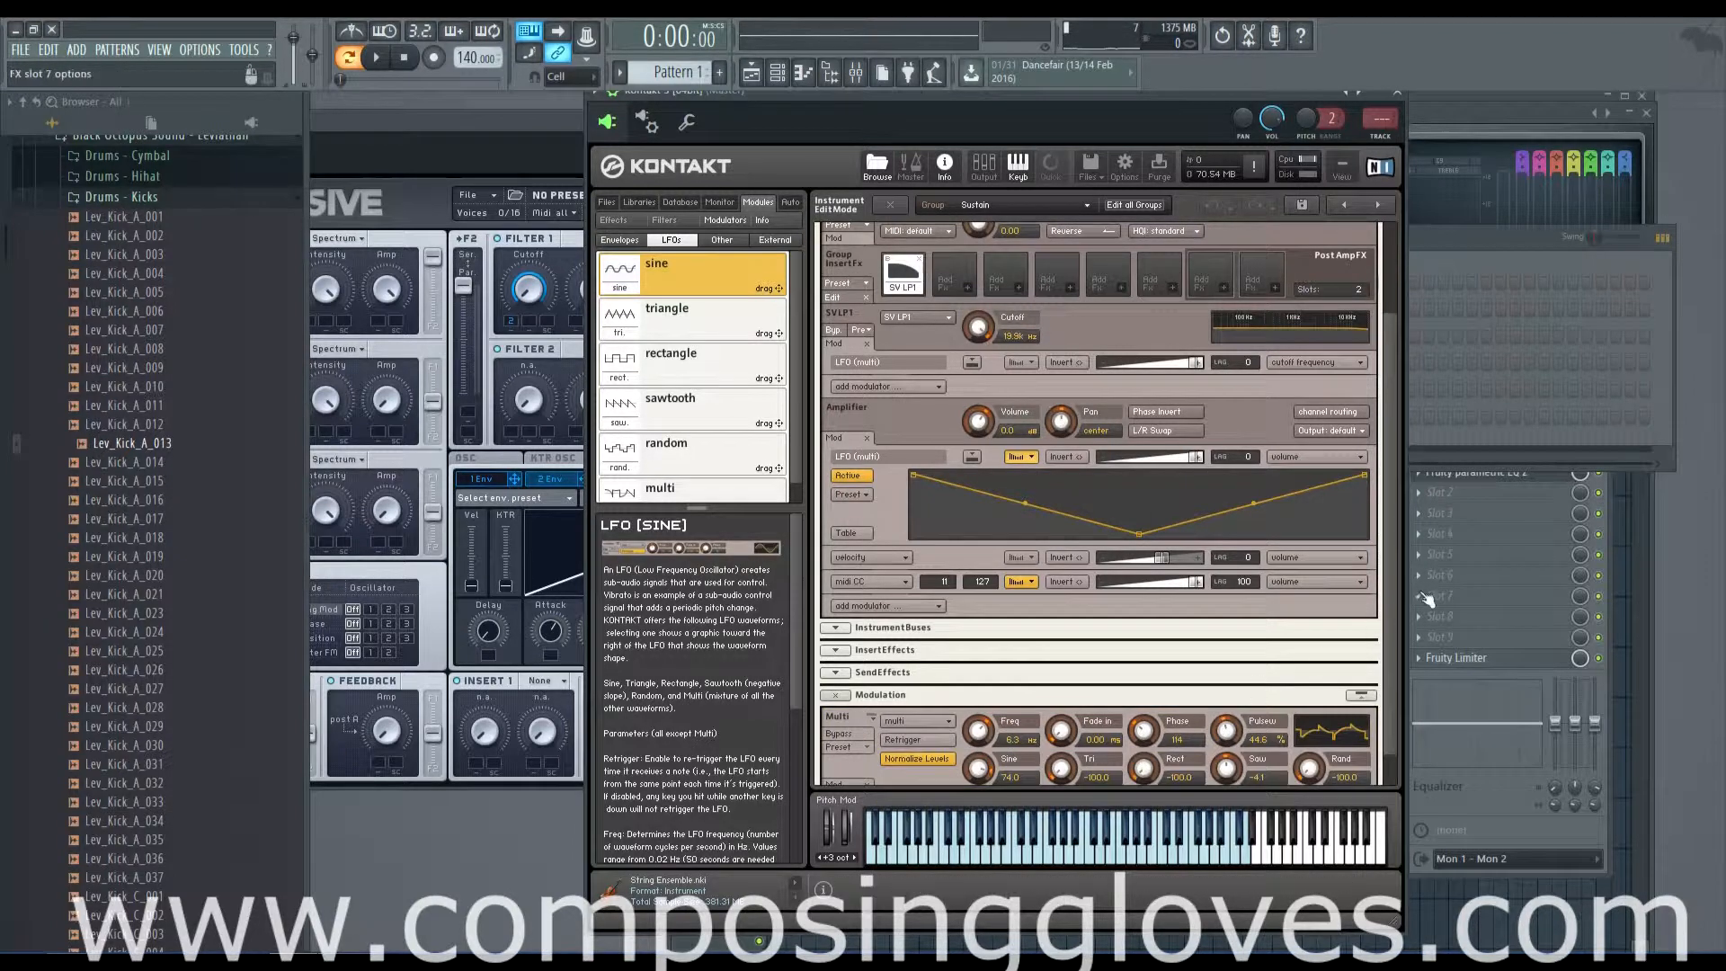
# - Set the multi LFO to 10.2 Hz with sine and saw amounts at -100.0 and a pulse width of 47.7%
pyautogui.scroll(-1, 1389, 637)
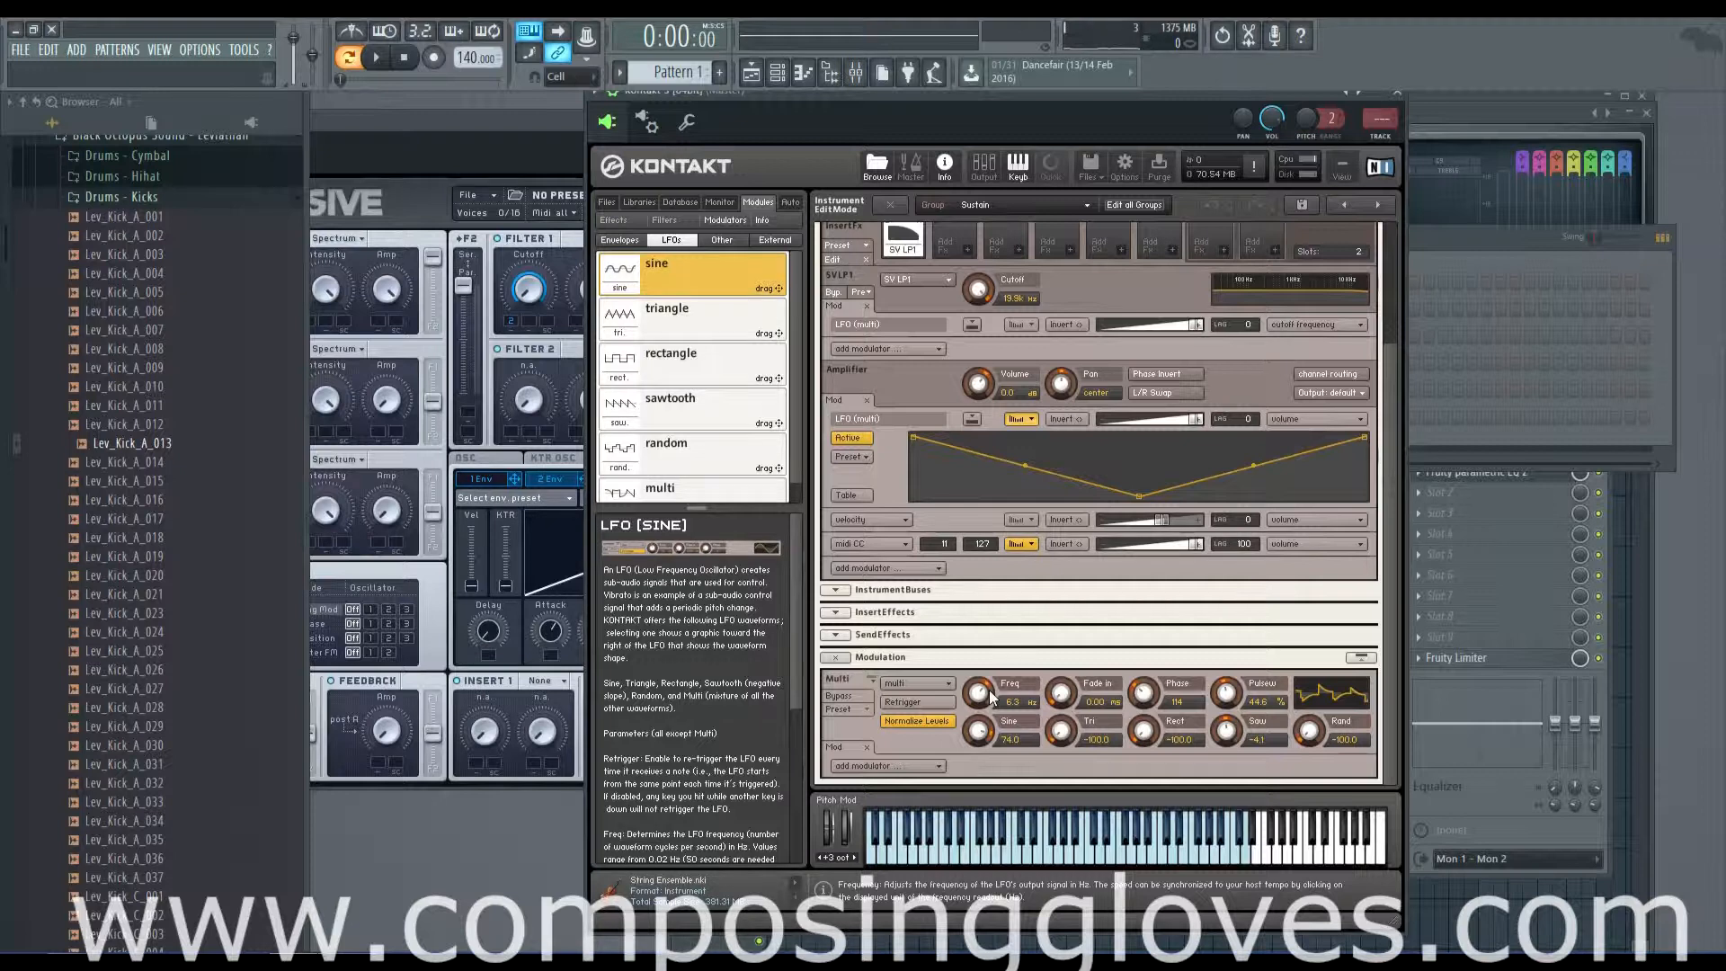
pyautogui.moveTo(984, 697)
pyautogui.mouseDown()
pyautogui.moveTo(994, 734)
pyautogui.moveTo(997, 686)
pyautogui.mouseUp()
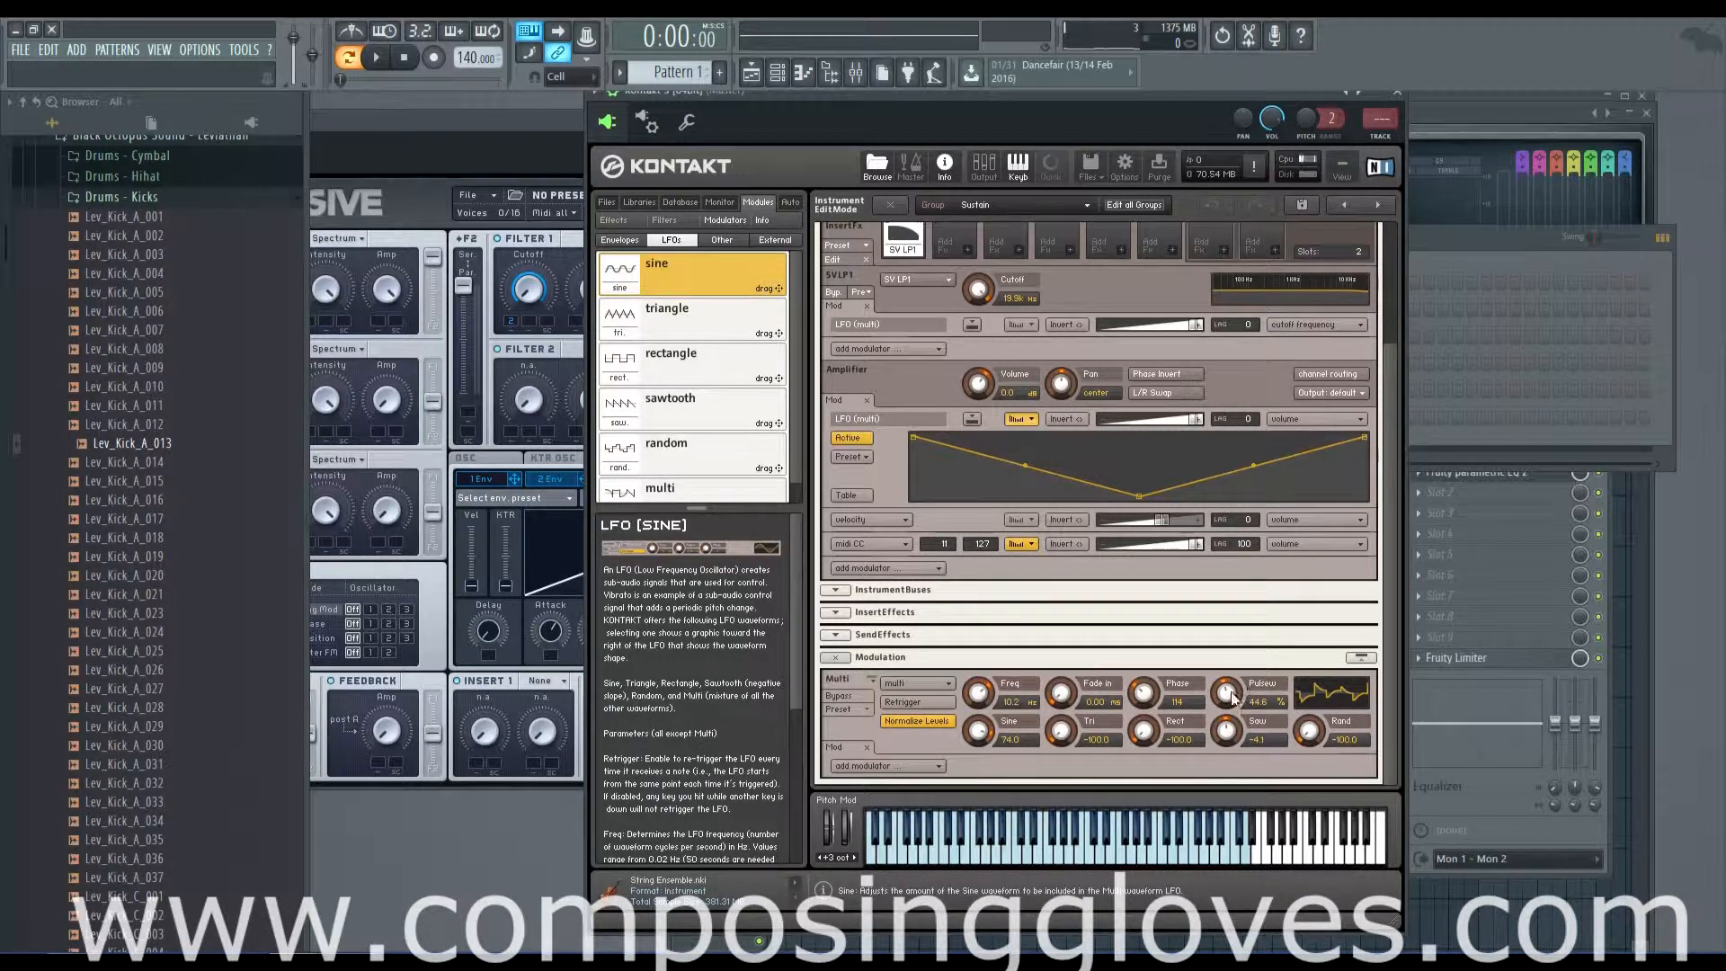
pyautogui.moveTo(1258, 741); pyautogui.dragTo(1257, 715)
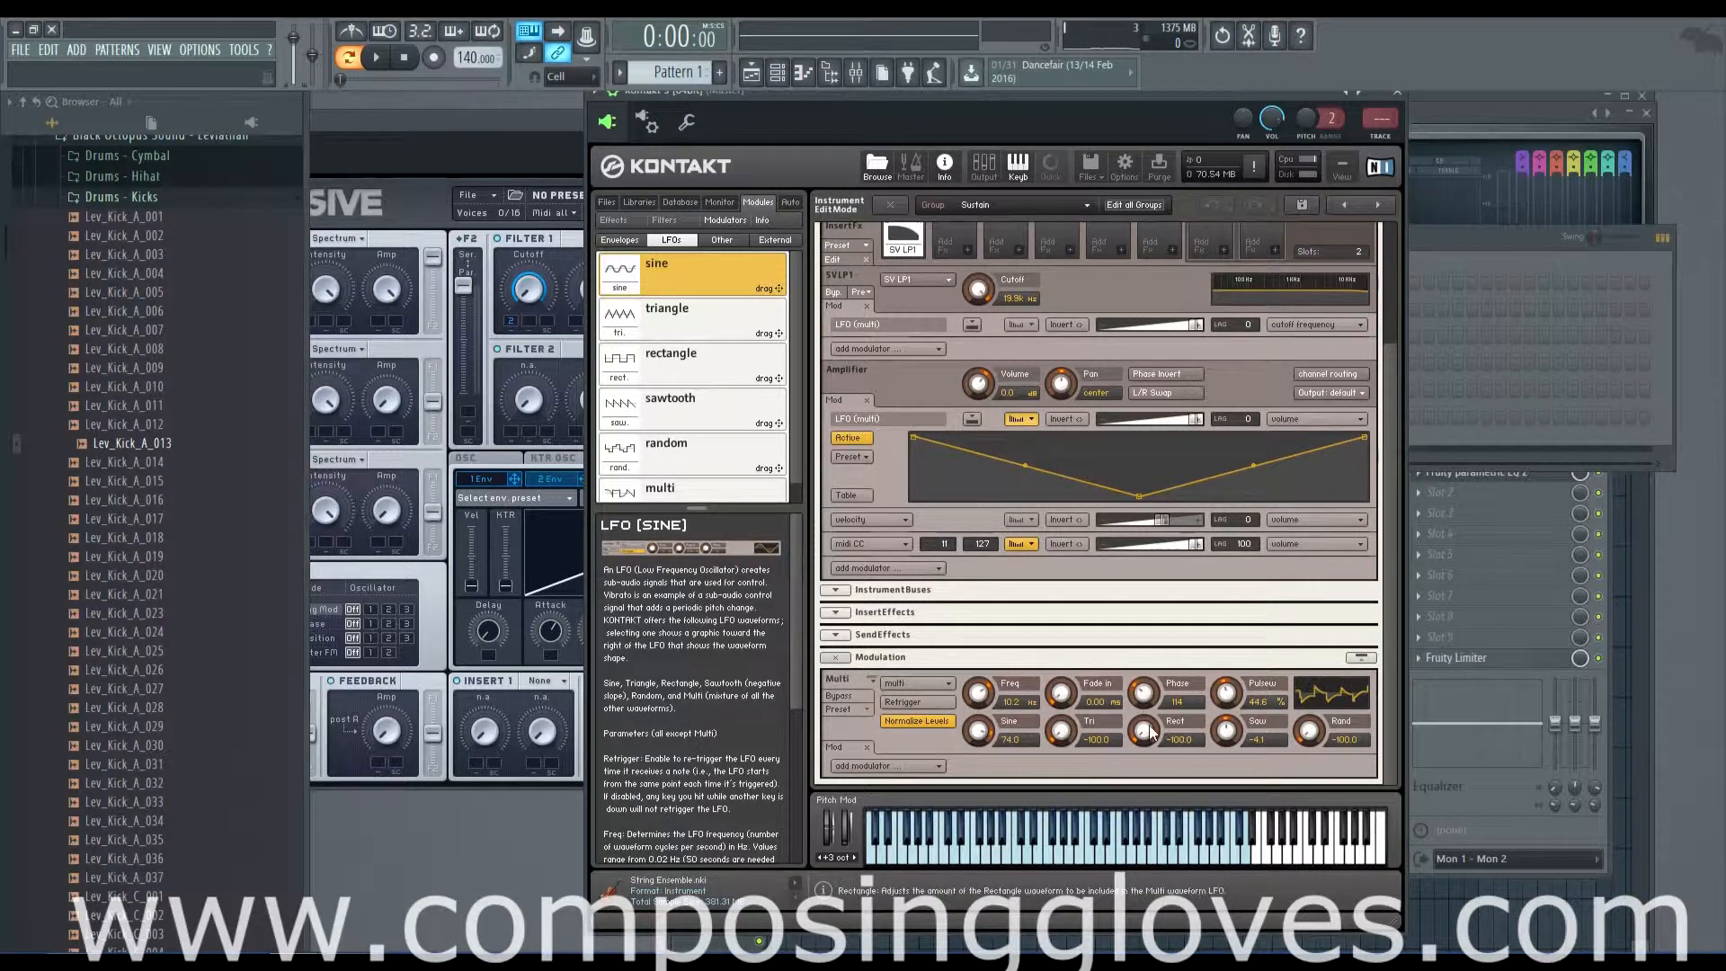
pyautogui.moveTo(1254, 736); pyautogui.dragTo(1218, 859)
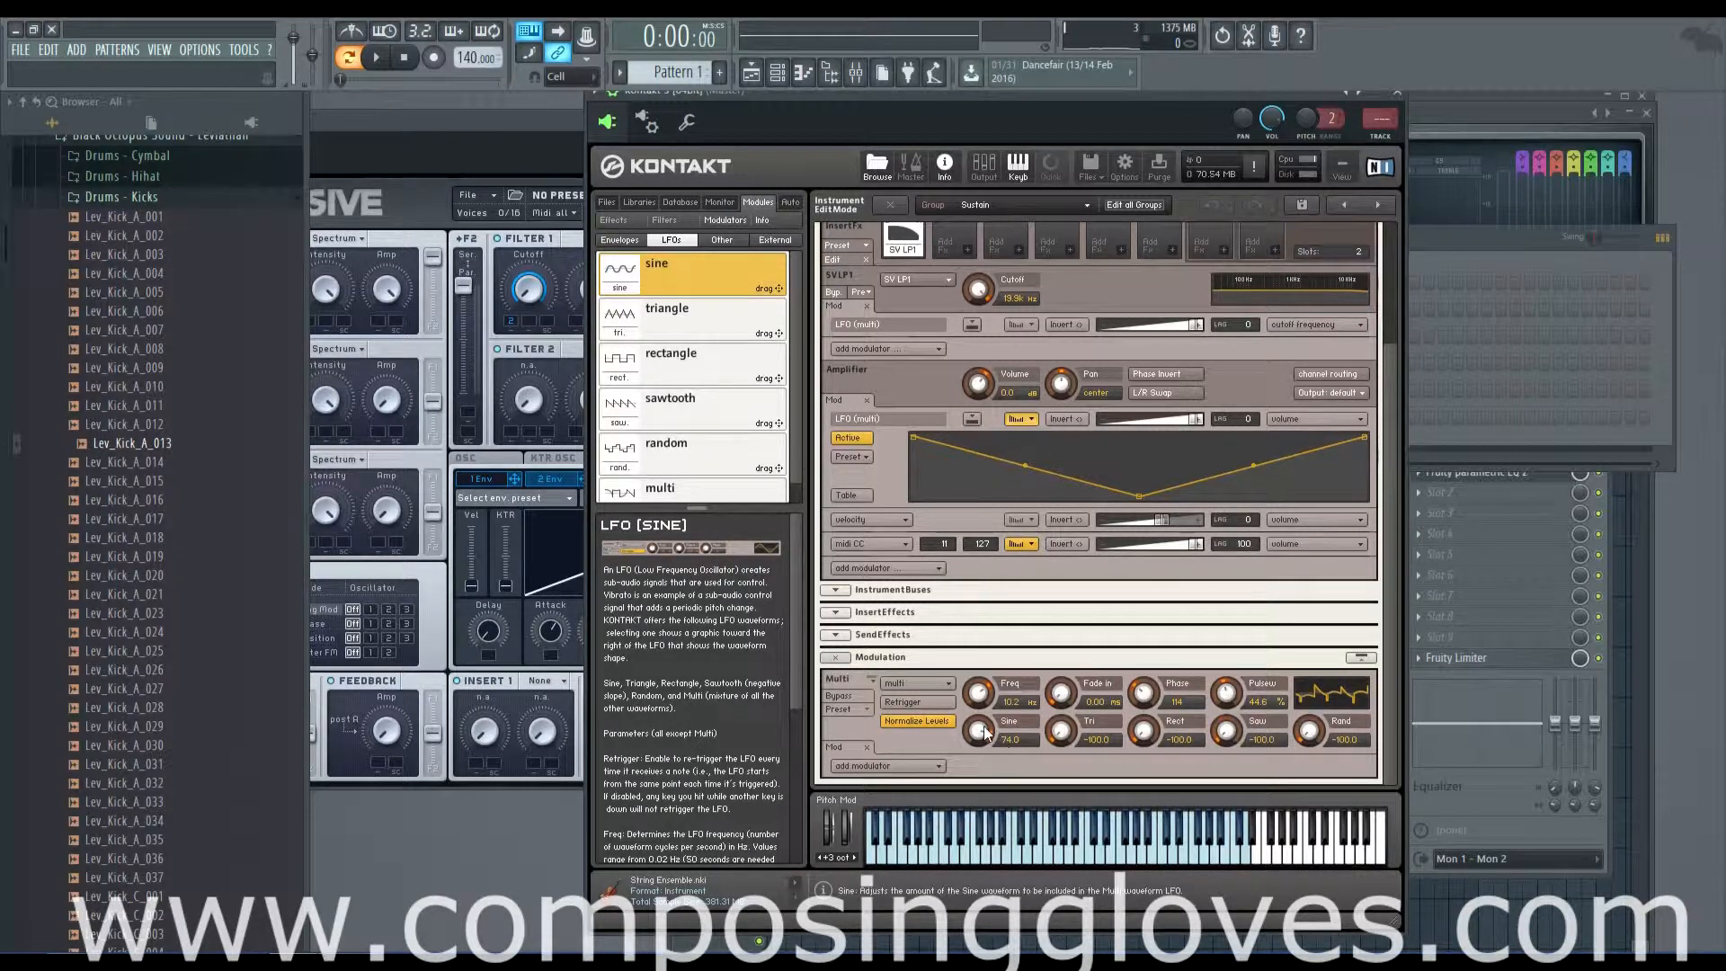
pyautogui.moveTo(987, 736); pyautogui.dragTo(1036, 891)
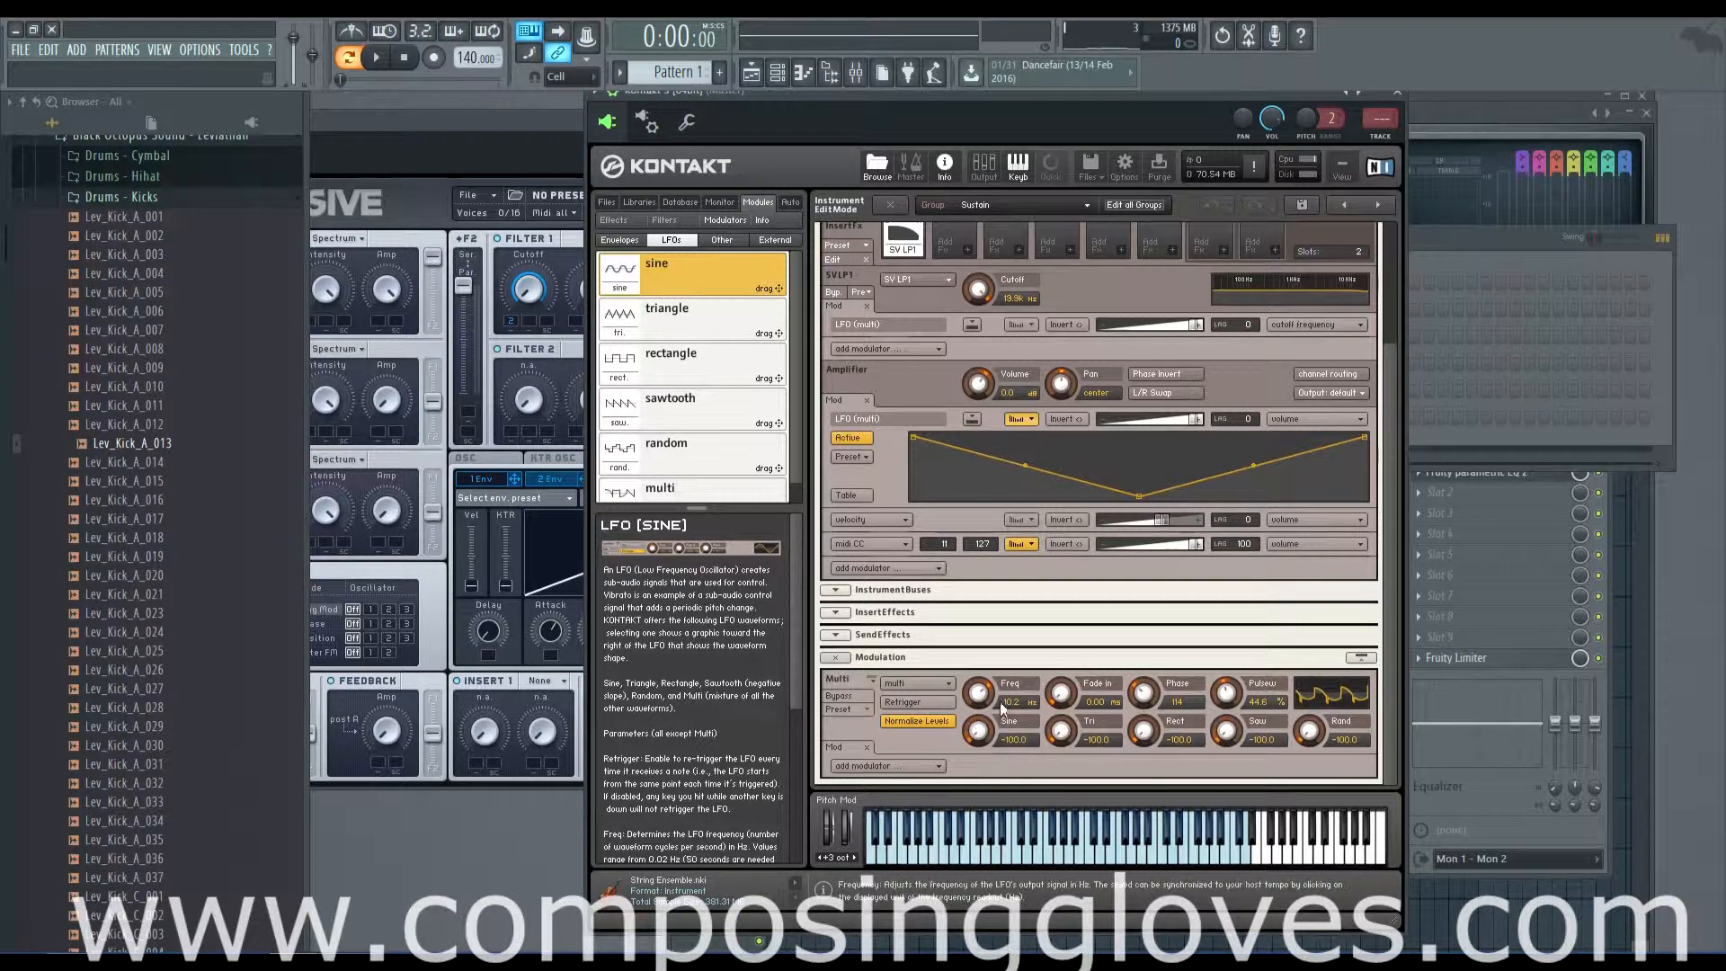
pyautogui.moveTo(1226, 694)
pyautogui.mouseDown()
pyautogui.moveTo(1228, 841)
pyautogui.moveTo(1227, 633)
pyautogui.moveTo(1228, 698)
pyautogui.mouseUp()
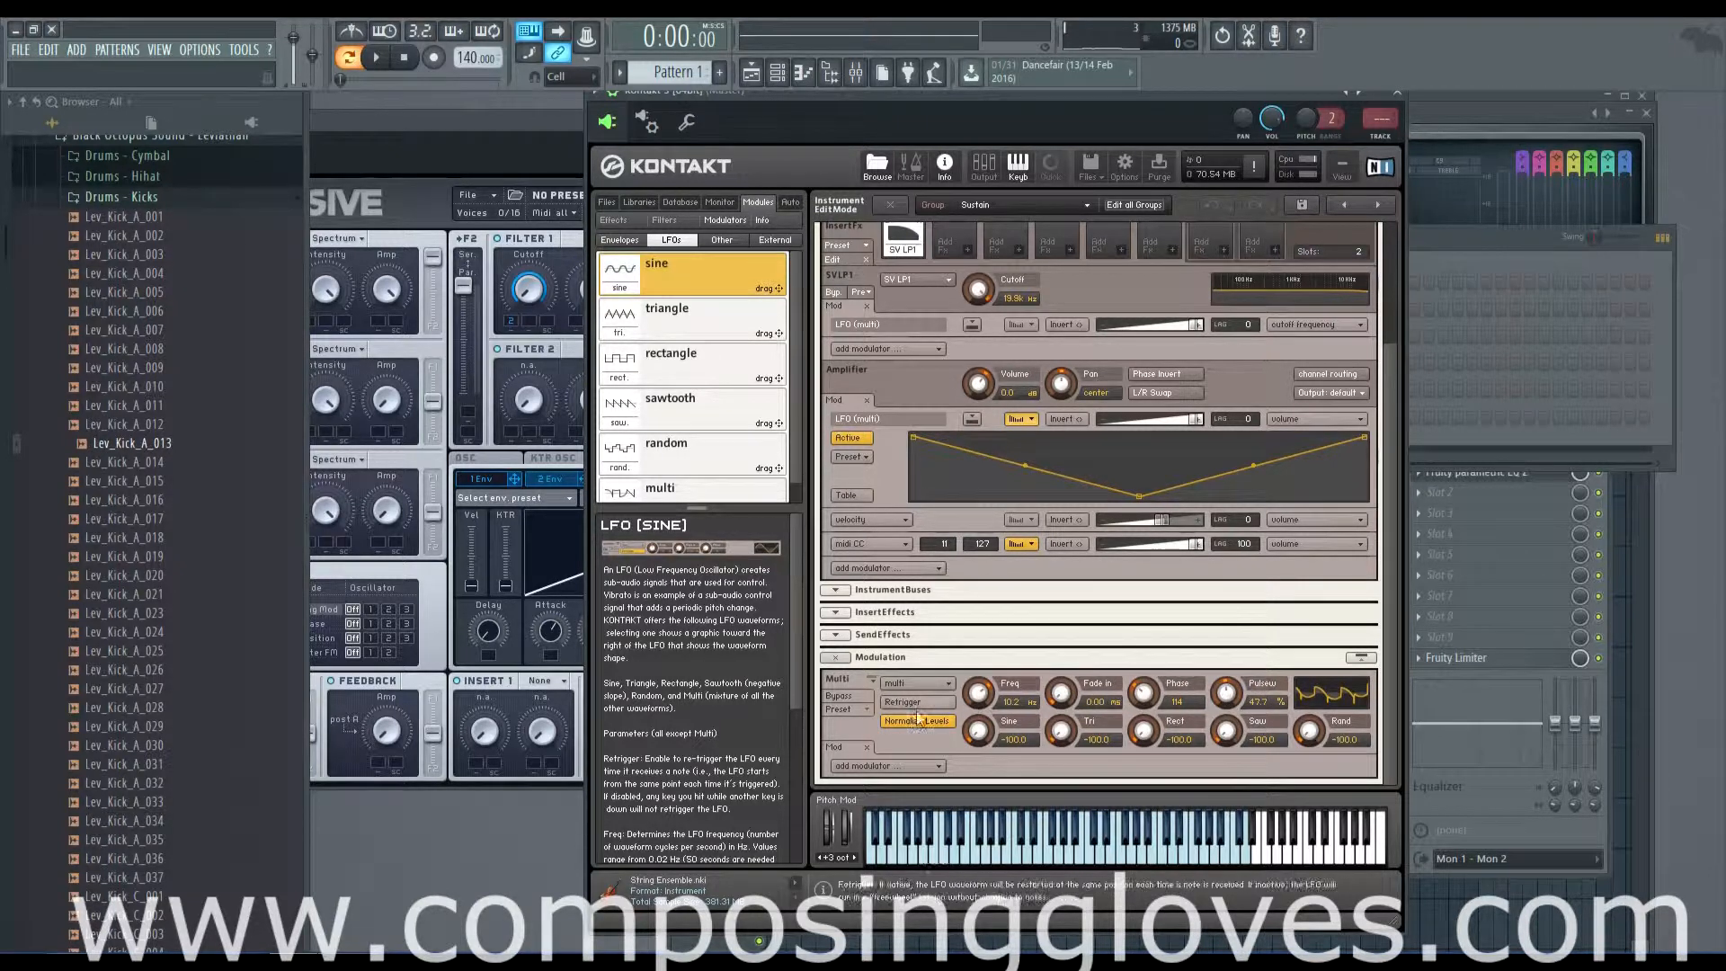
# - Load the factory preset Multi Reset for the multi LFO
pyautogui.click(849, 710)
pyautogui.moveTo(871, 733)
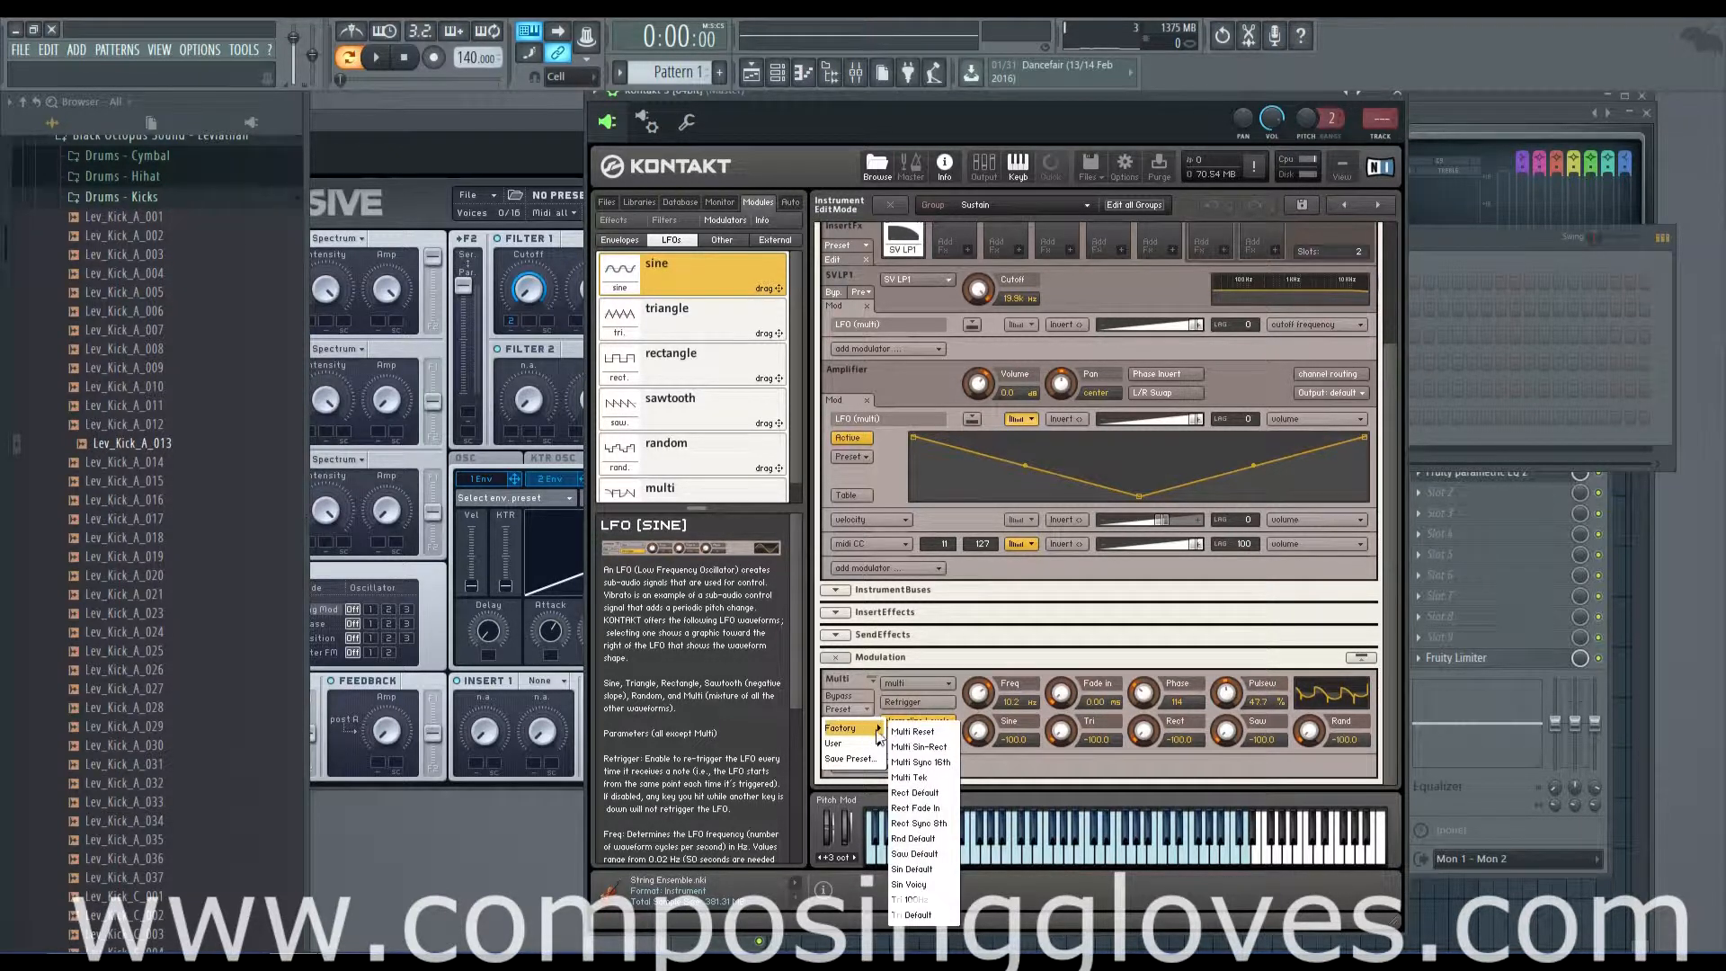
pyautogui.click(920, 730)
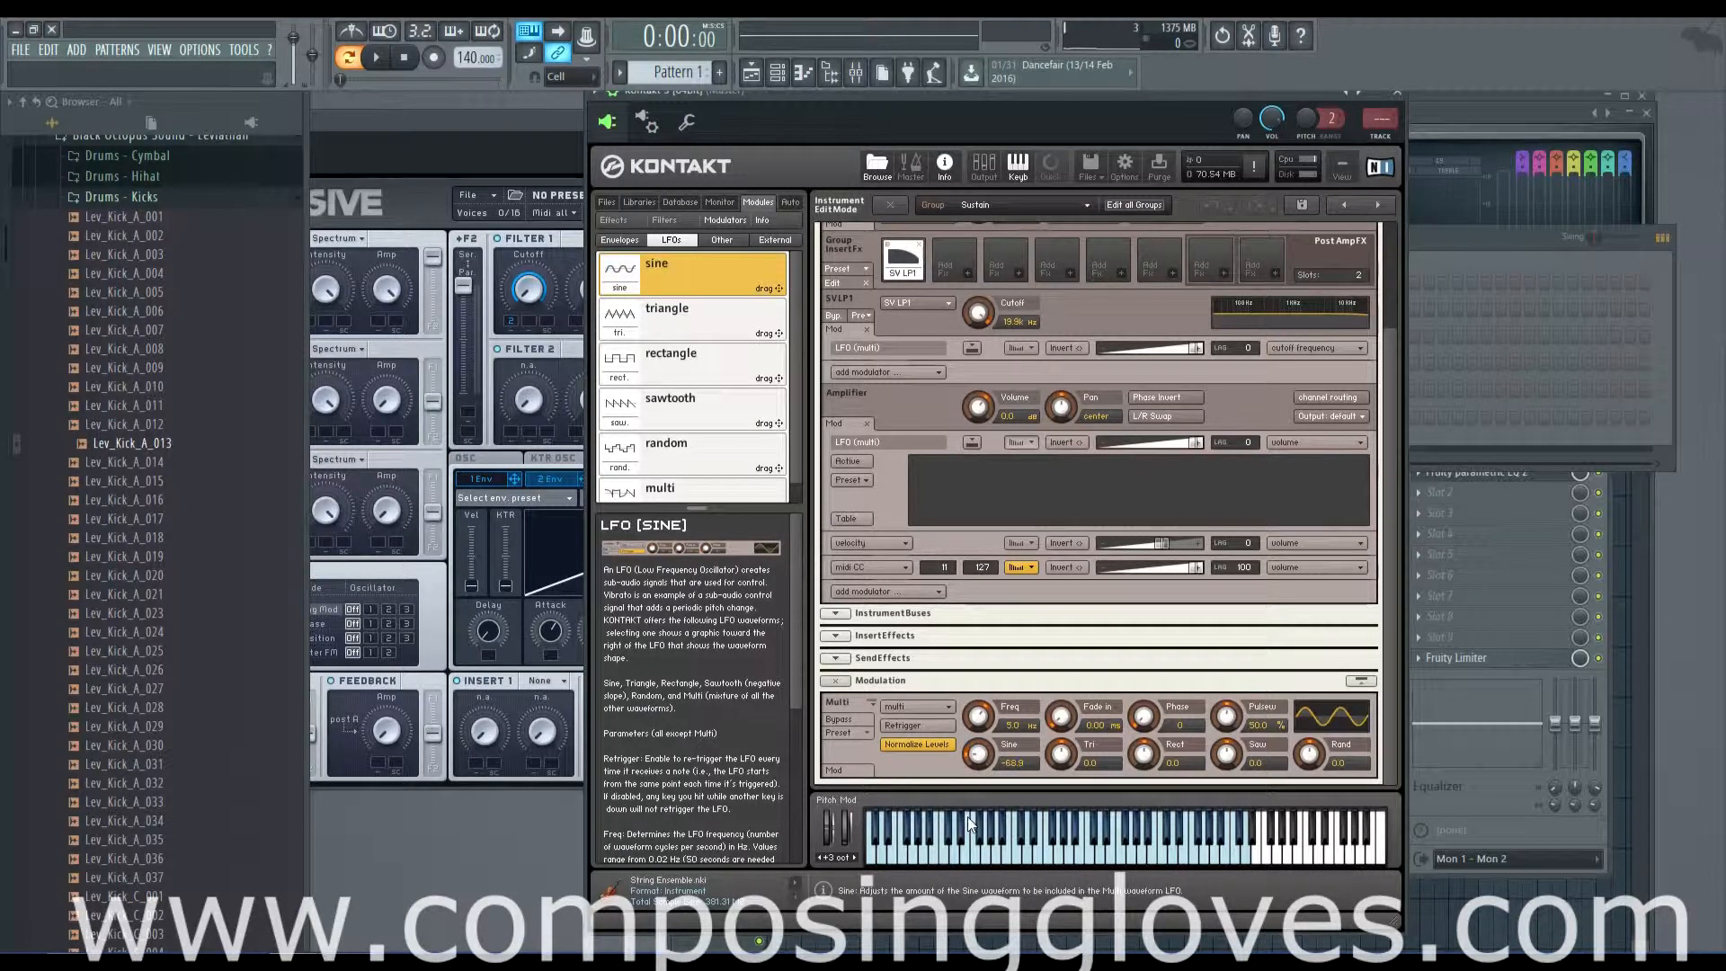
# - Set the multi LFO's waveform amounts to -51.0 for sine, -100.0 for triangle and 100.0 for rectangle
pyautogui.moveTo(967, 816); pyautogui.dragTo(967, 800)
pyautogui.moveTo(1072, 757); pyautogui.dragTo(1060, 849)
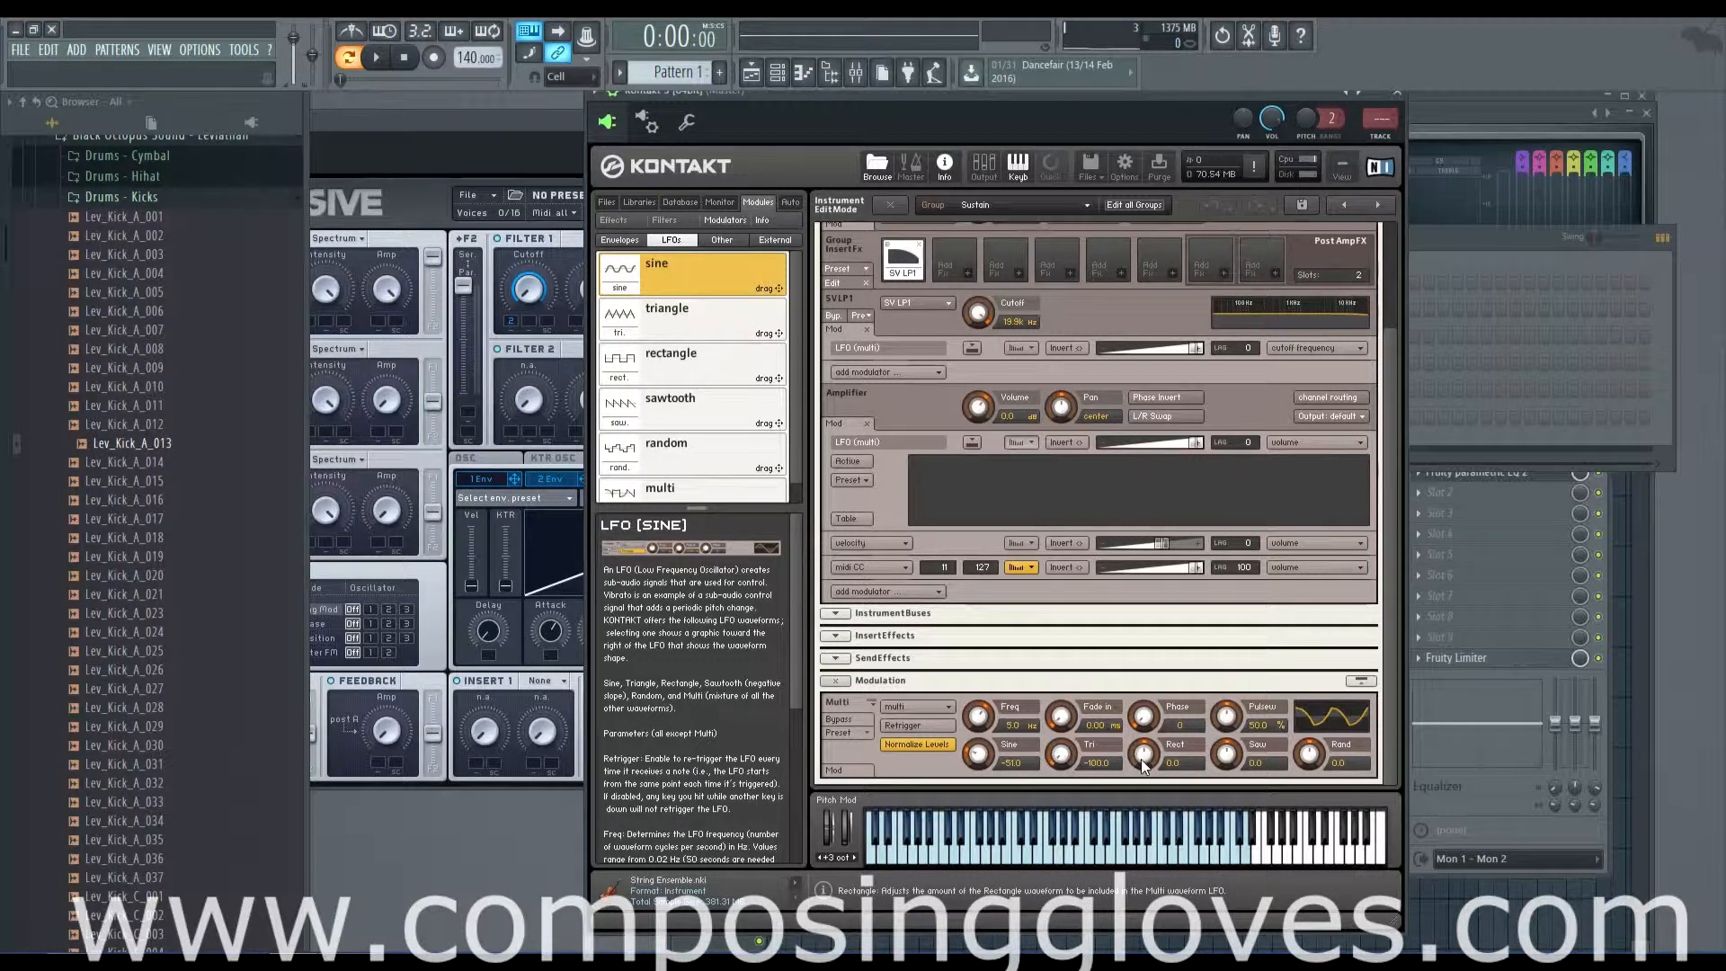
pyautogui.moveTo(1144, 760); pyautogui.dragTo(1158, 642)
# - Lower the multi LFO's saw amount to -100.0, and sweep the random amount up and down to -100.0
pyautogui.moveTo(1226, 798); pyautogui.dragTo(1224, 868)
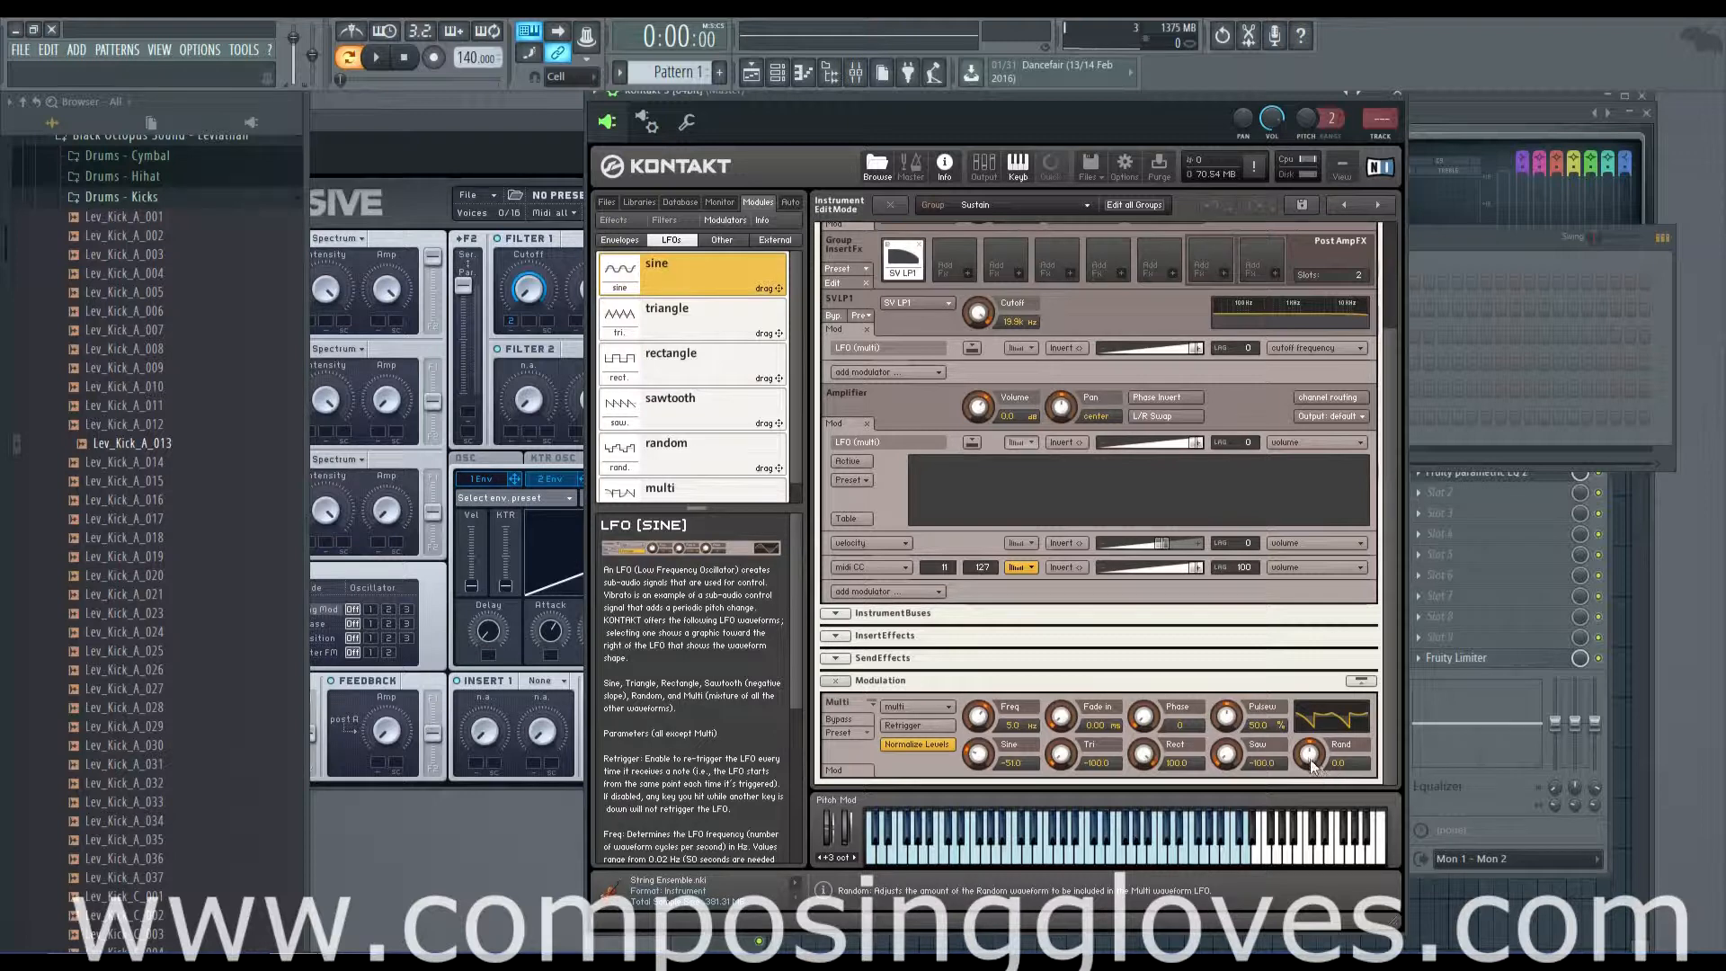
pyautogui.moveTo(1311, 759); pyautogui.dragTo(1309, 688)
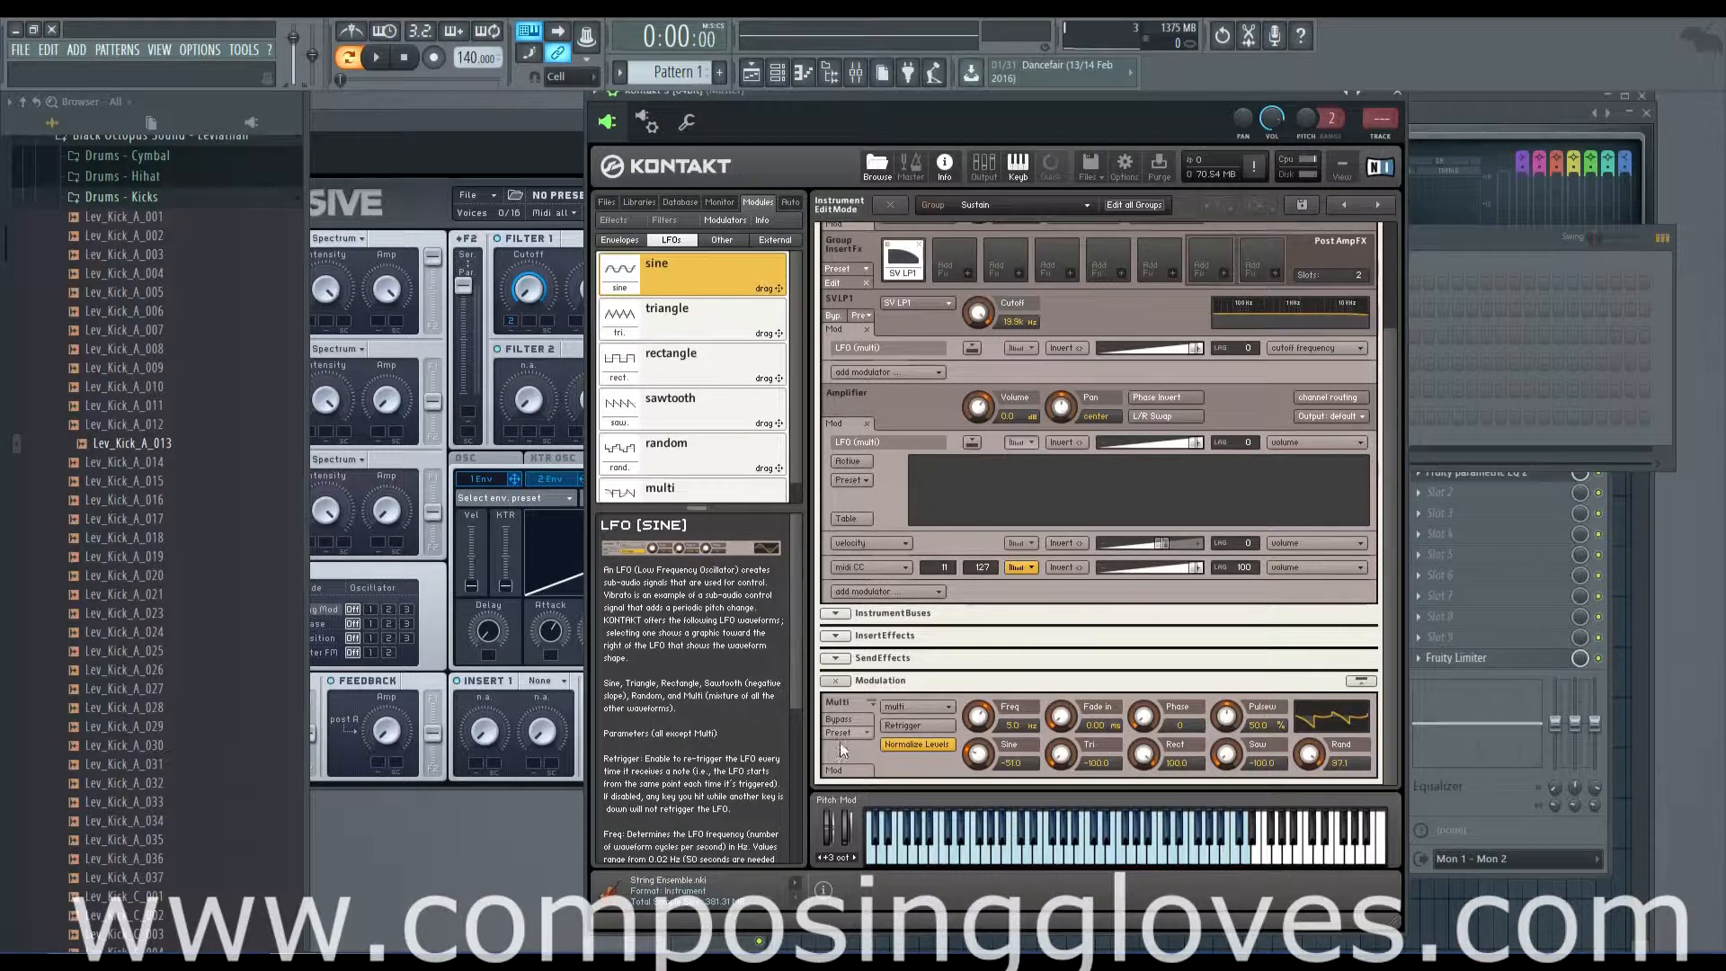
pyautogui.moveTo(1309, 748); pyautogui.dragTo(1288, 926)
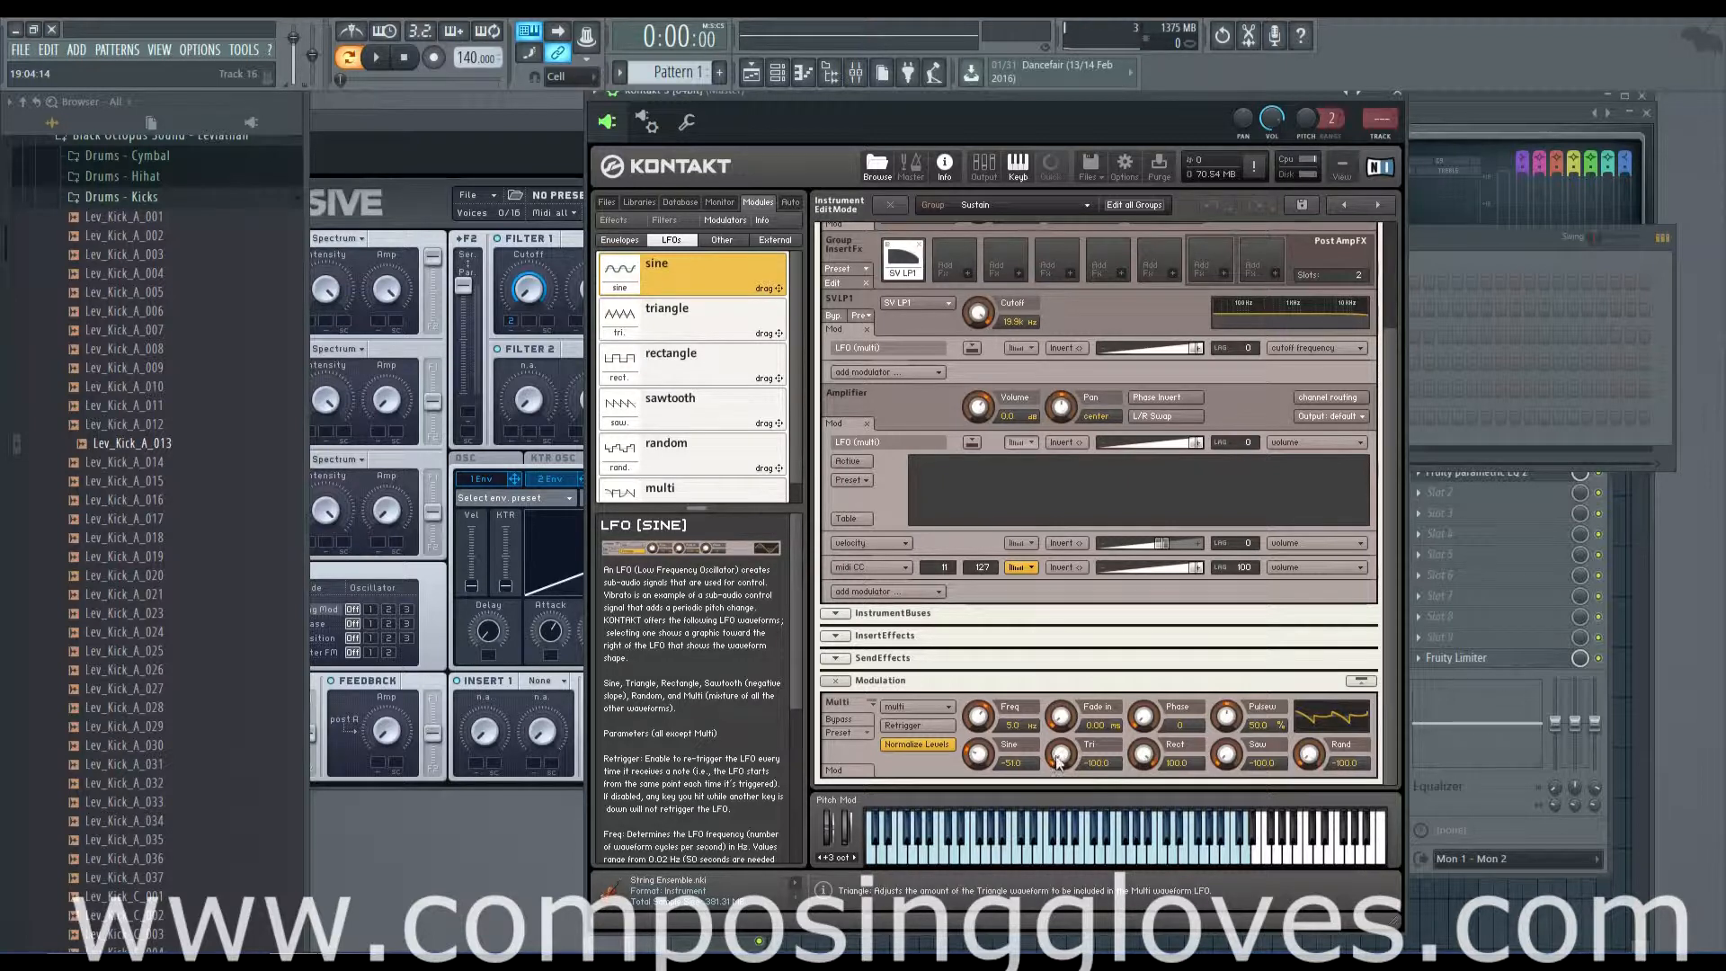
# - Reset the multi LFO's sine and triangle amounts to 0.0
pyautogui.moveTo(980, 759); pyautogui.dragTo(996, 713)
pyautogui.keyDown('ctrl'); pyautogui.click(980, 756); pyautogui.keyUp('ctrl')
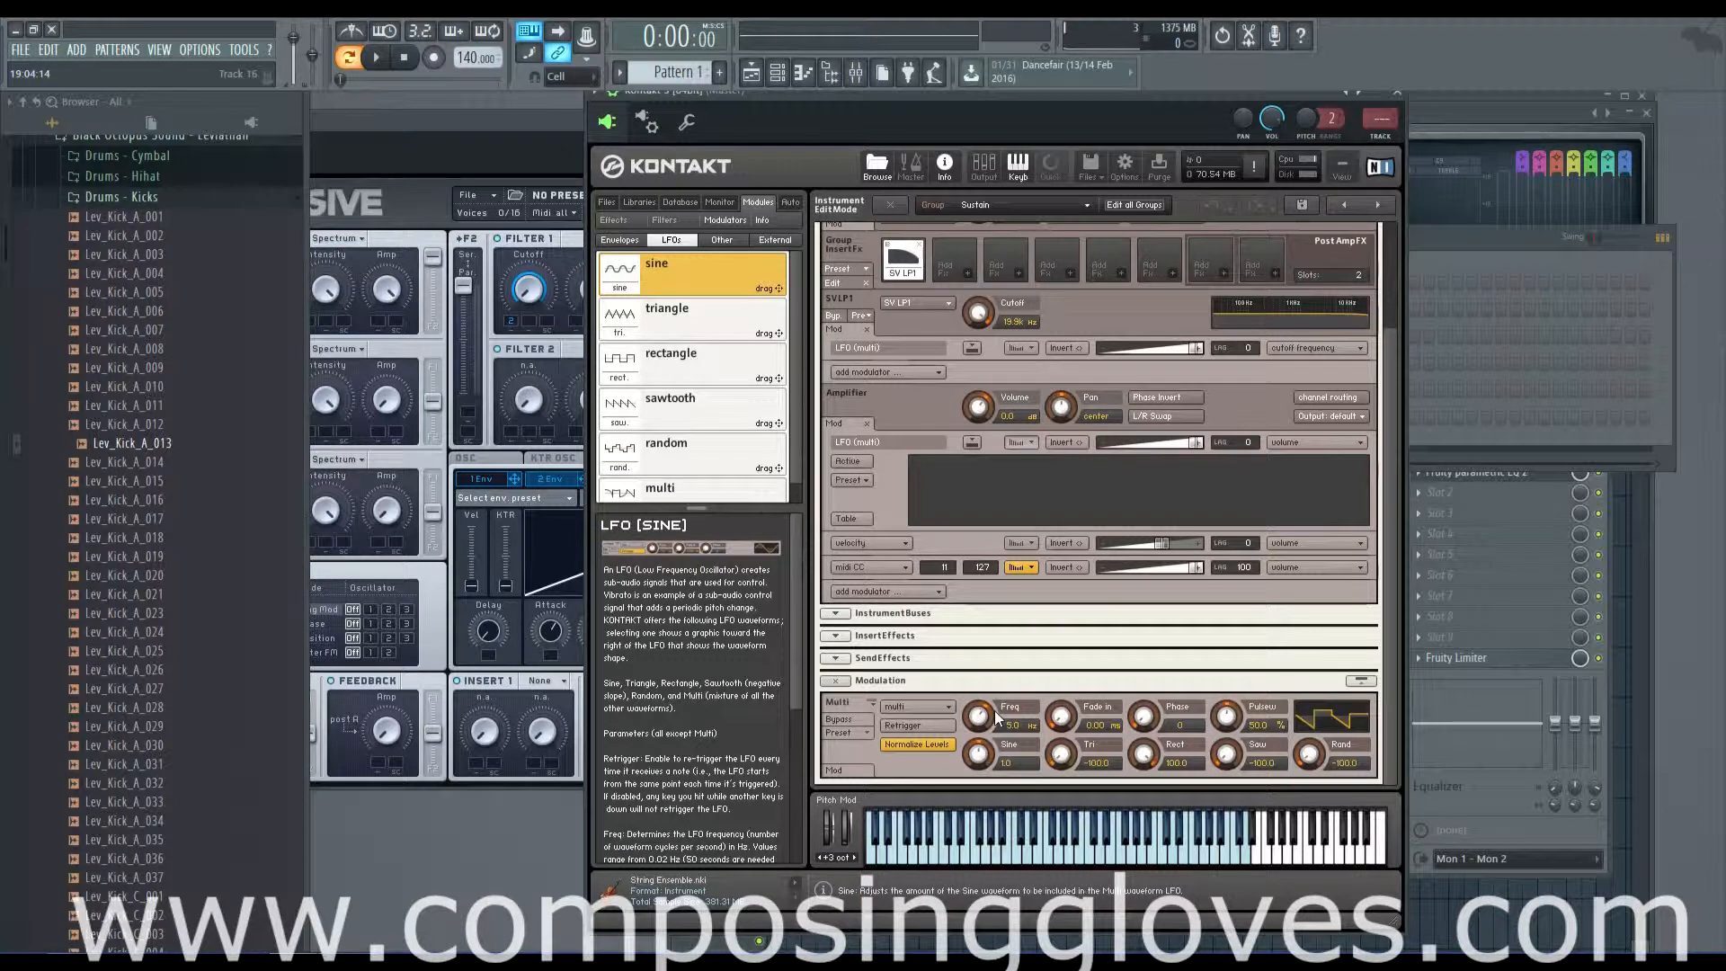
pyautogui.keyDown('ctrl'); pyautogui.click(979, 760); pyautogui.keyUp('ctrl')
pyautogui.keyDown('ctrl'); pyautogui.click(1061, 758); pyautogui.keyUp('ctrl')
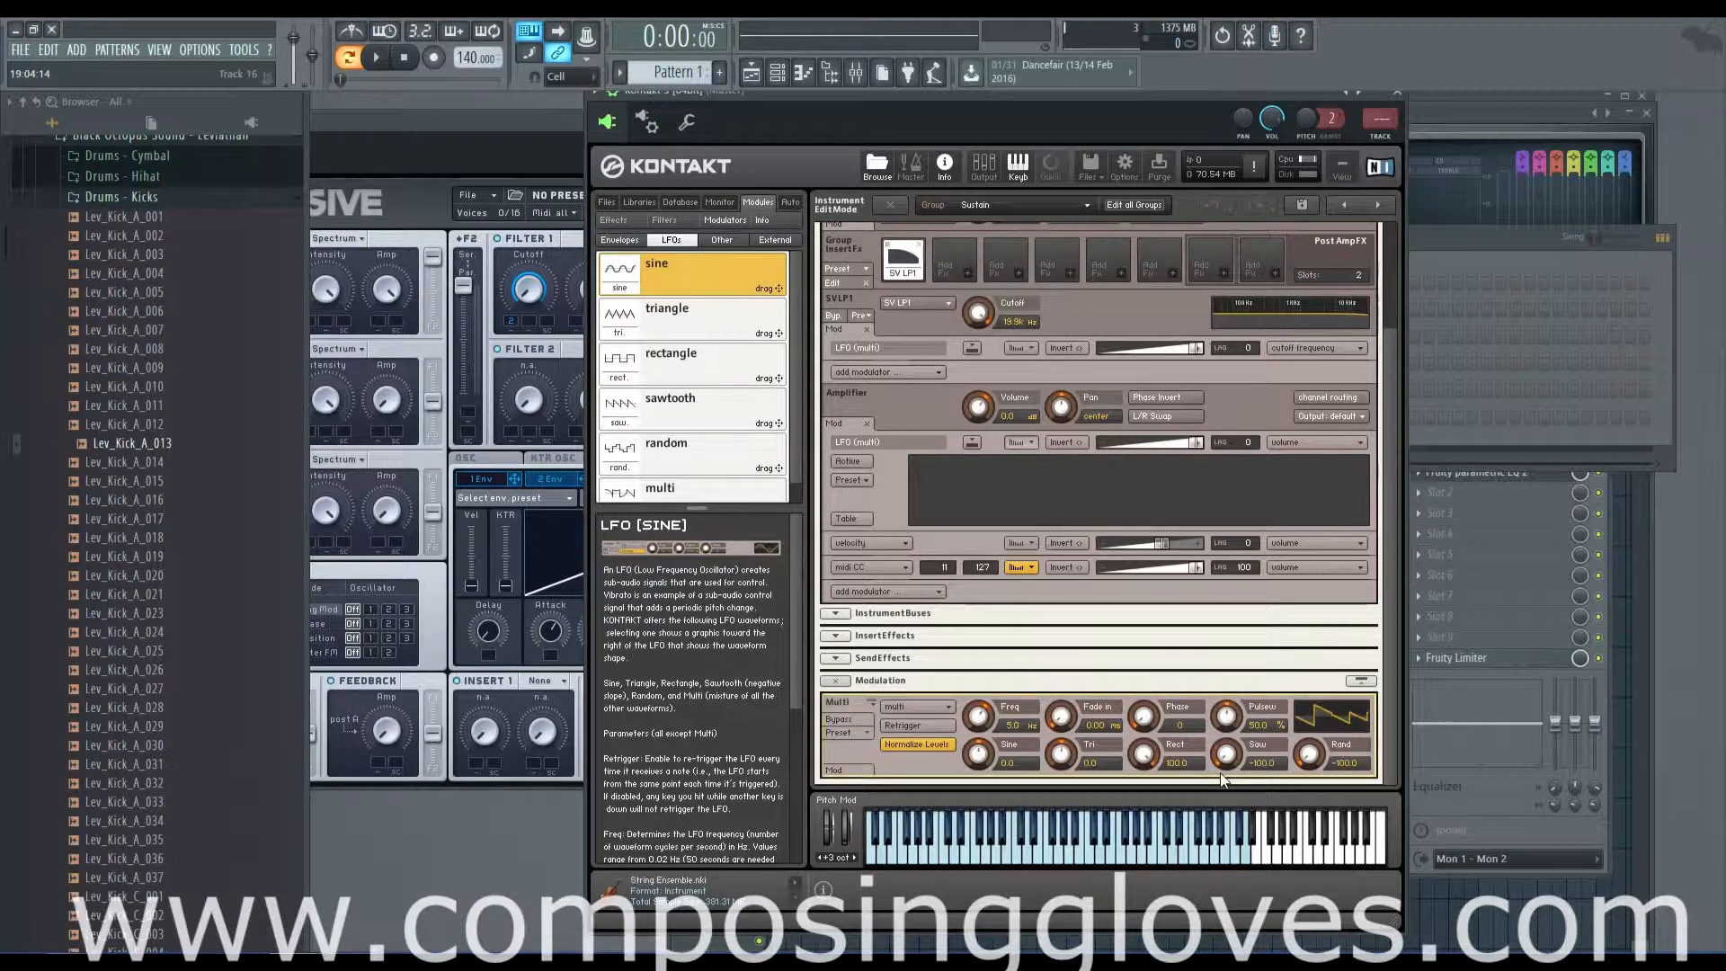
# - Audition a few notes with the multi LFO, setting its frequency to 19.7 Hz and its pulse width to 45.5%
pyautogui.press('b')
pyautogui.press('v')
pyautogui.press('v')
pyautogui.moveTo(977, 717)
pyautogui.mouseDown()
pyautogui.moveTo(975, 741)
pyautogui.moveTo(976, 696)
pyautogui.mouseUp()
pyautogui.moveTo(1233, 715)
pyautogui.mouseDown()
pyautogui.moveTo(1223, 809)
pyautogui.moveTo(1227, 727)
pyautogui.mouseUp()
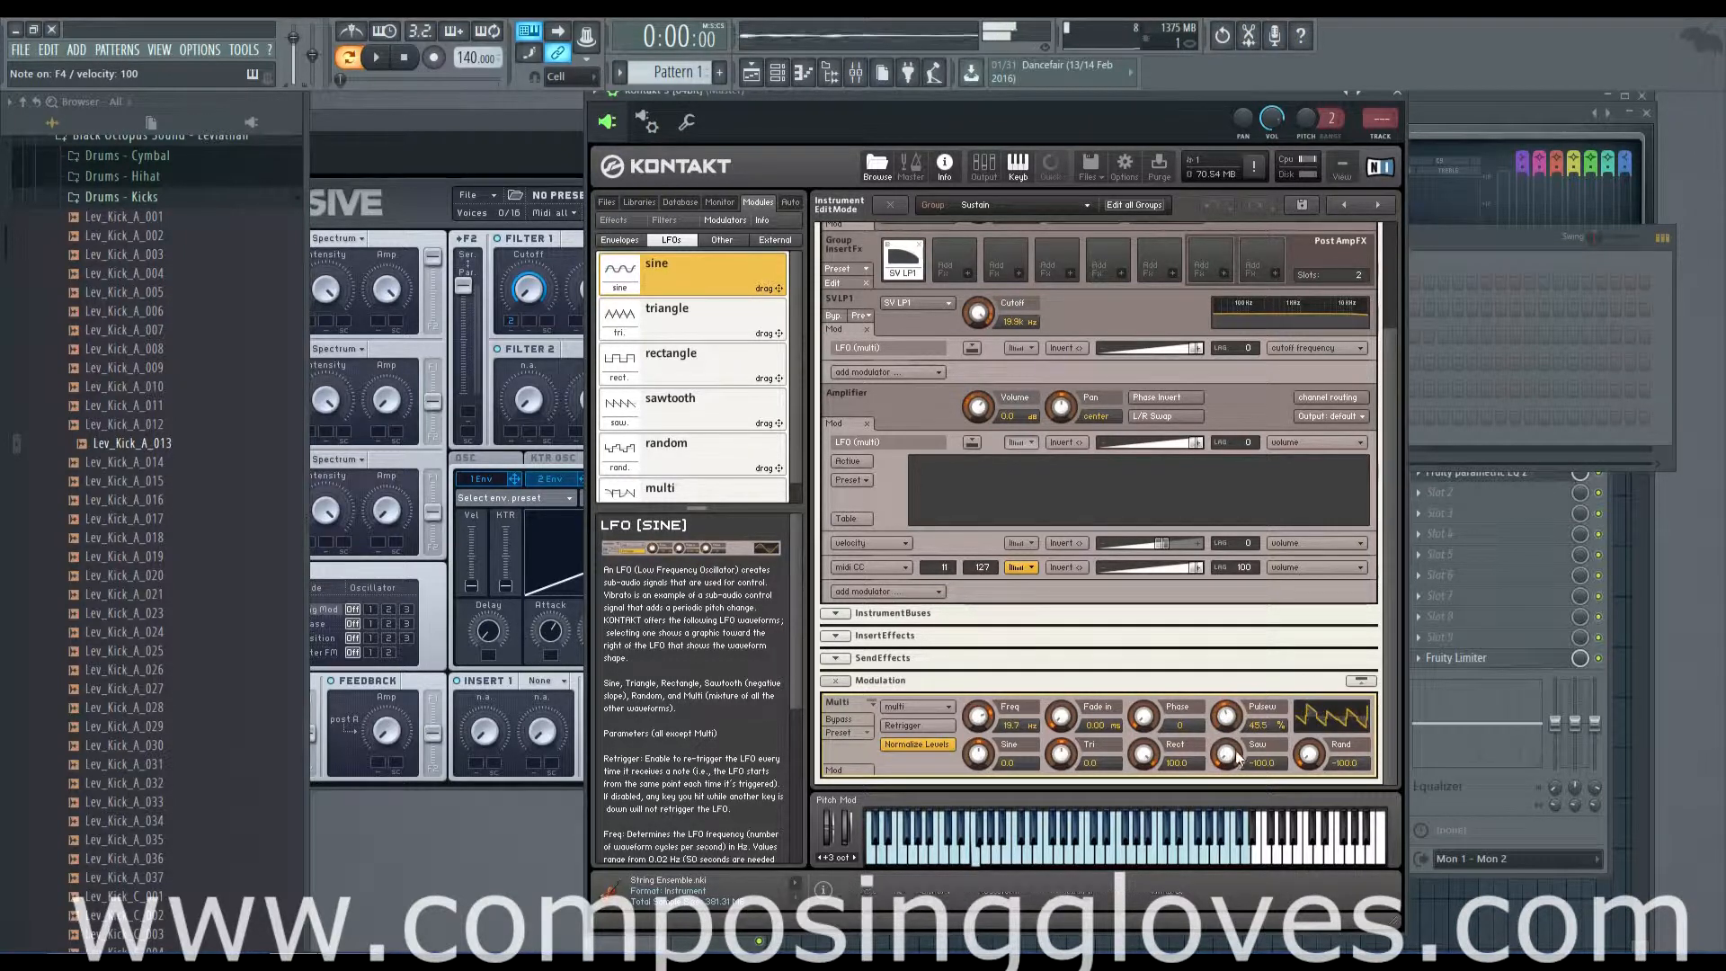
# - Set the multi LFO's rectangle amount to 0.0, sine amount to 100.0 and pulse width to 61.7%
pyautogui.keyDown('ctrl'); pyautogui.click(1152, 758); pyautogui.keyUp('ctrl')
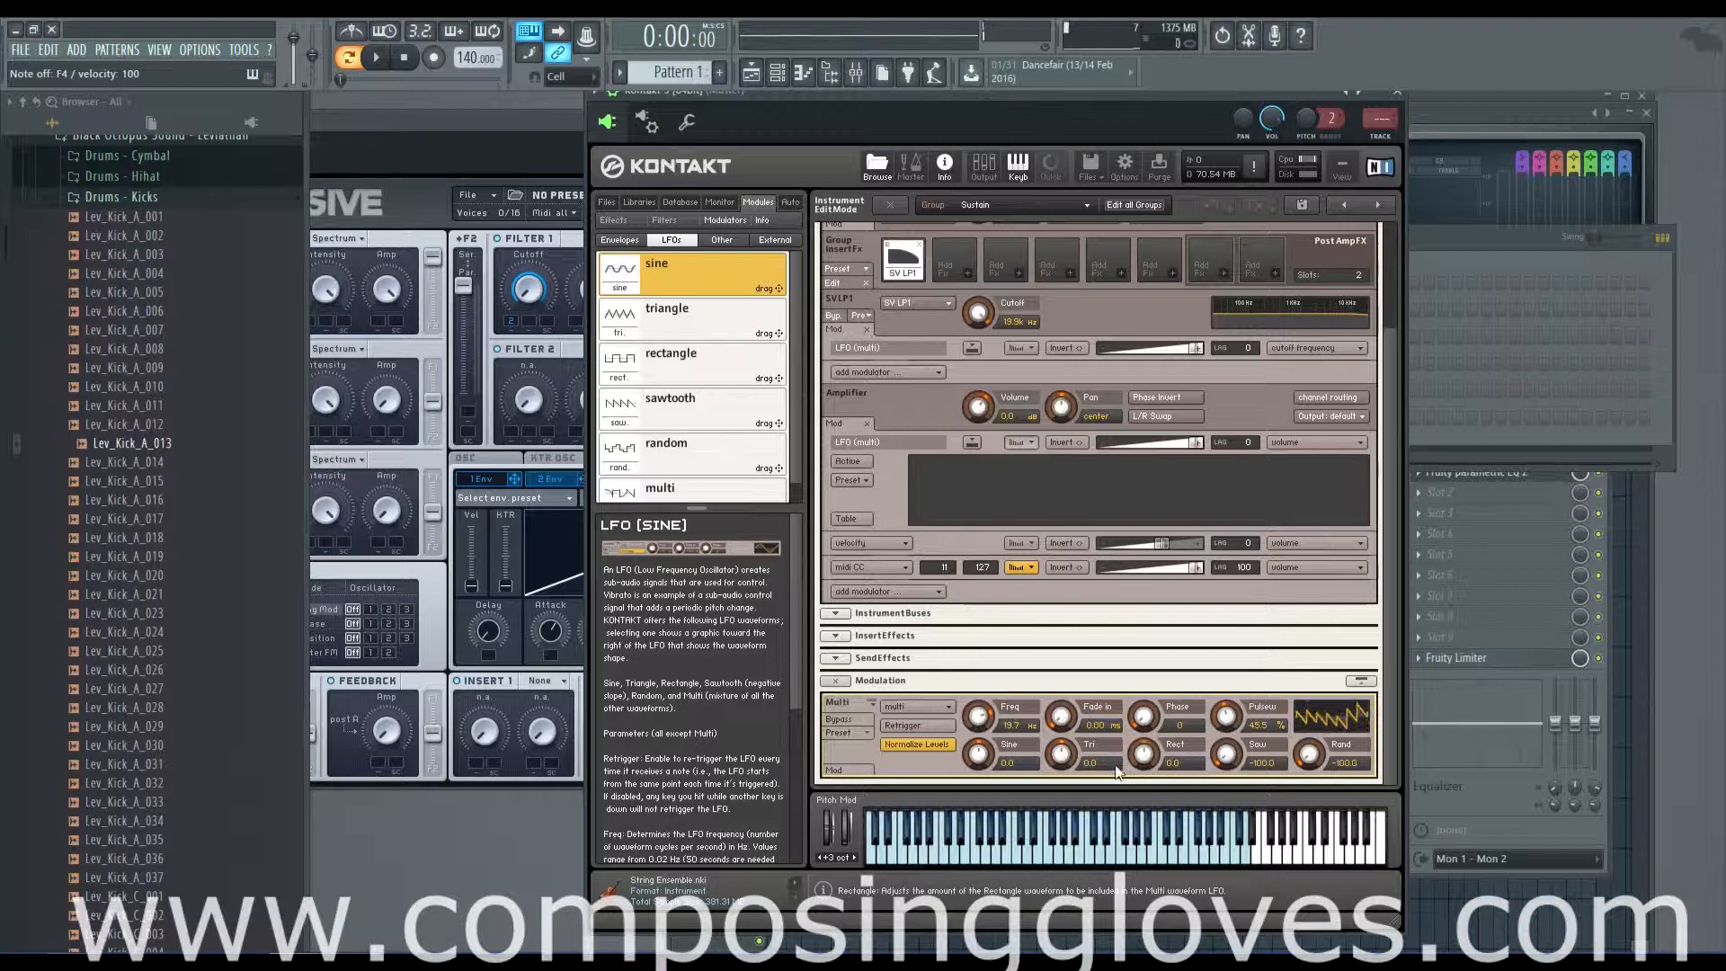
pyautogui.keyDown('ctrl'); pyautogui.click(982, 758); pyautogui.keyUp('ctrl')
pyautogui.moveTo(1227, 719); pyautogui.dragTo(1218, 633)
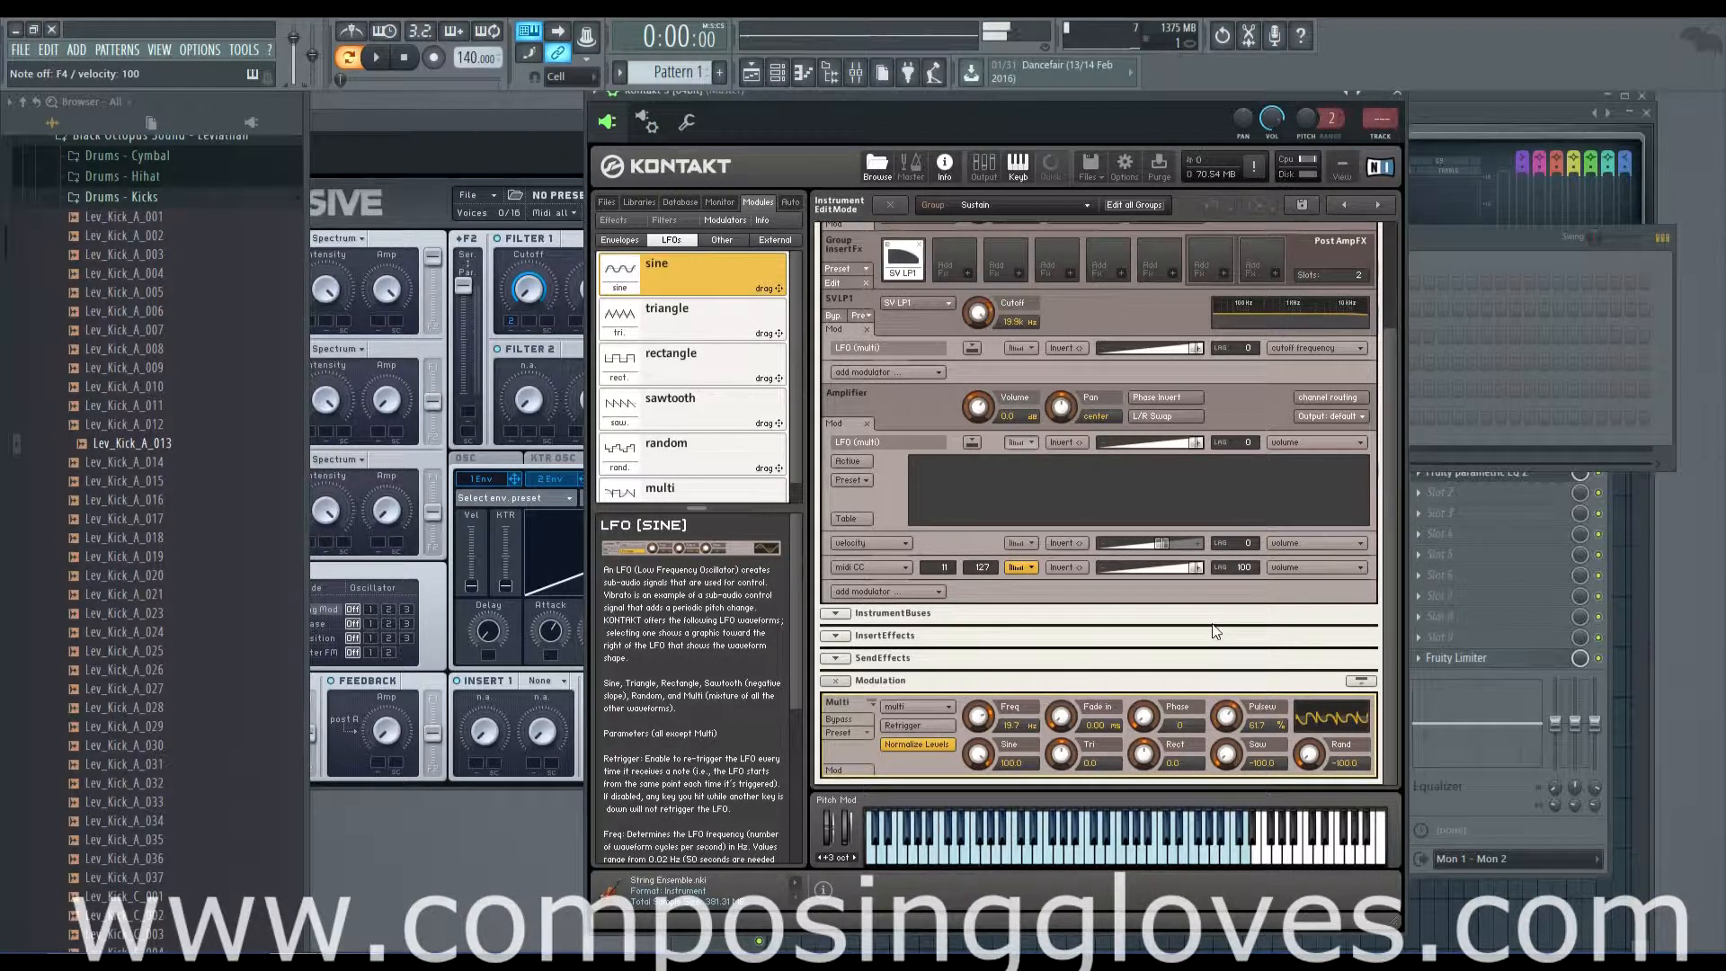
# - Set the multi LFO's frequency to 2.2 Hz and its phase to 140
pyautogui.moveTo(980, 717); pyautogui.dragTo(982, 728)
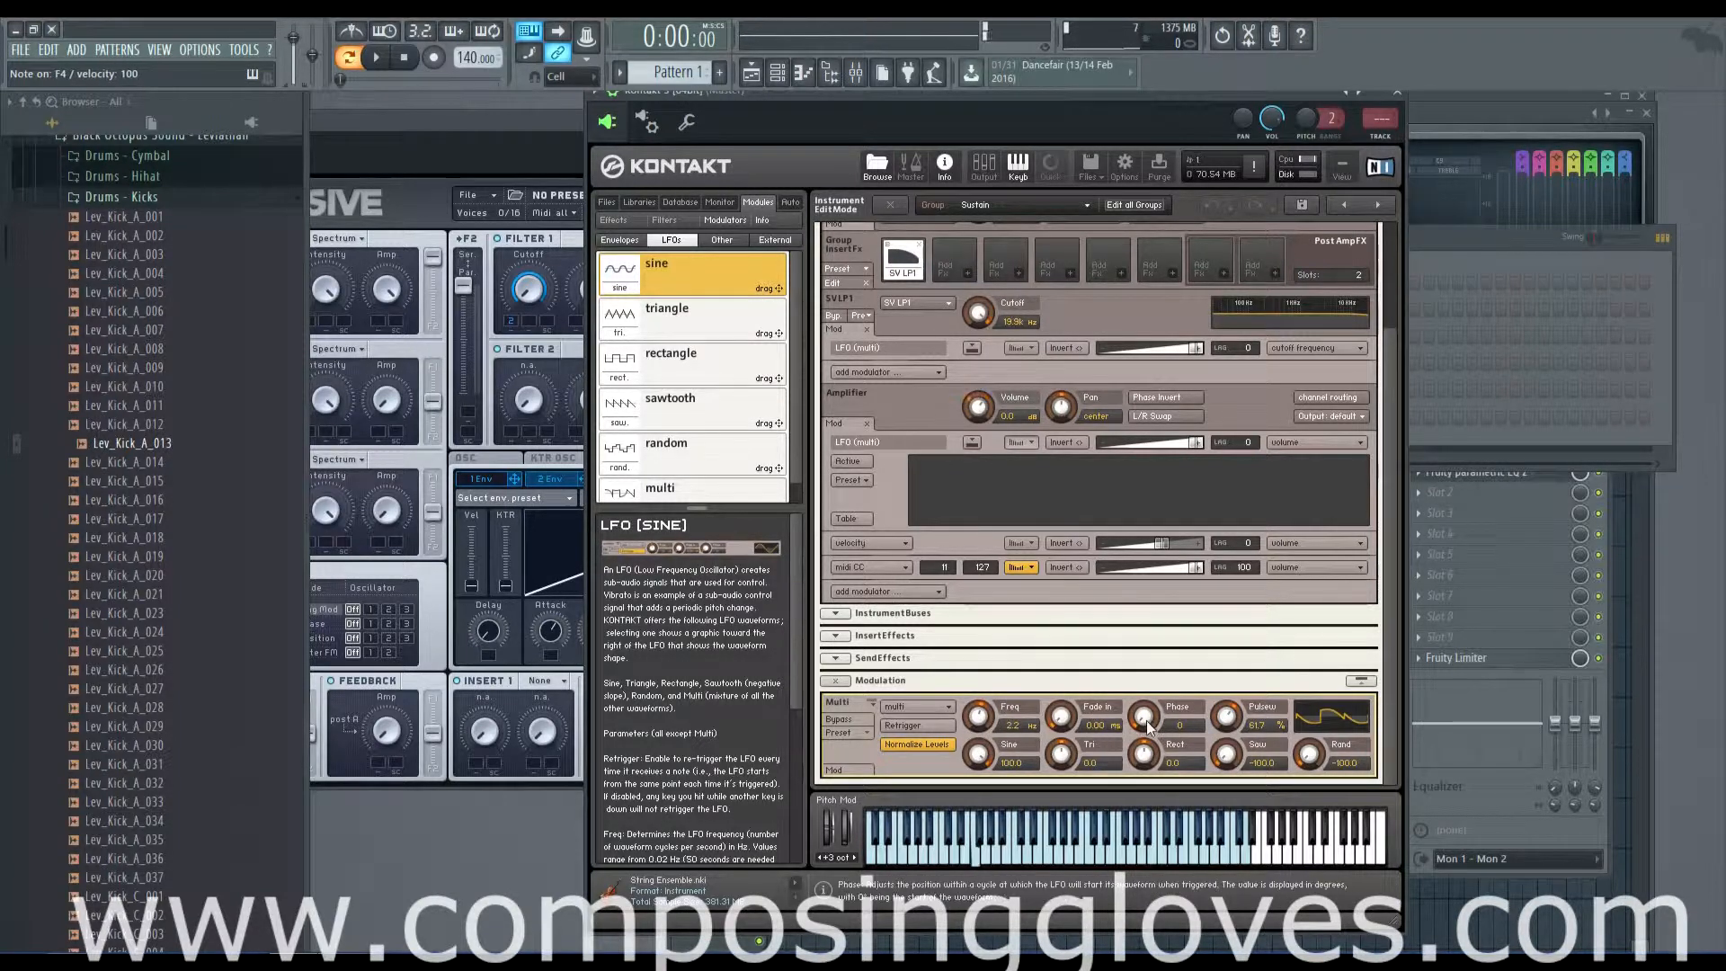
pyautogui.moveTo(1144, 716); pyautogui.dragTo(1149, 656)
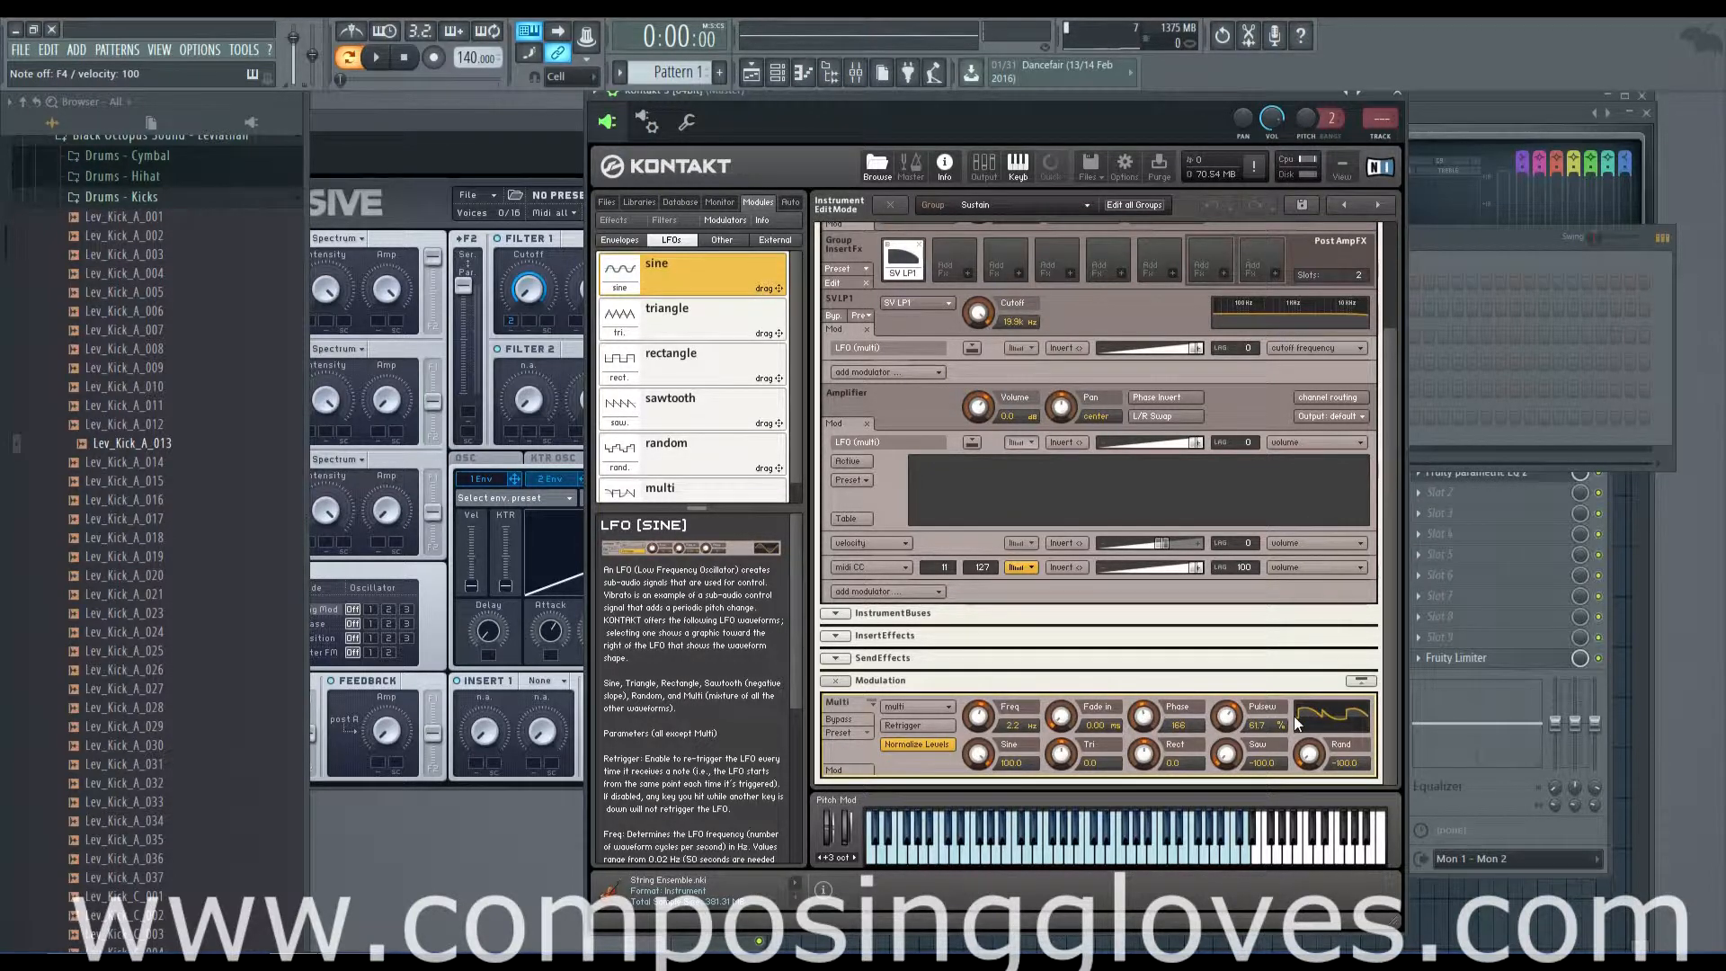
pyautogui.moveTo(1144, 720)
pyautogui.mouseDown()
pyautogui.moveTo(1139, 704)
pyautogui.moveTo(1147, 731)
pyautogui.mouseUp()
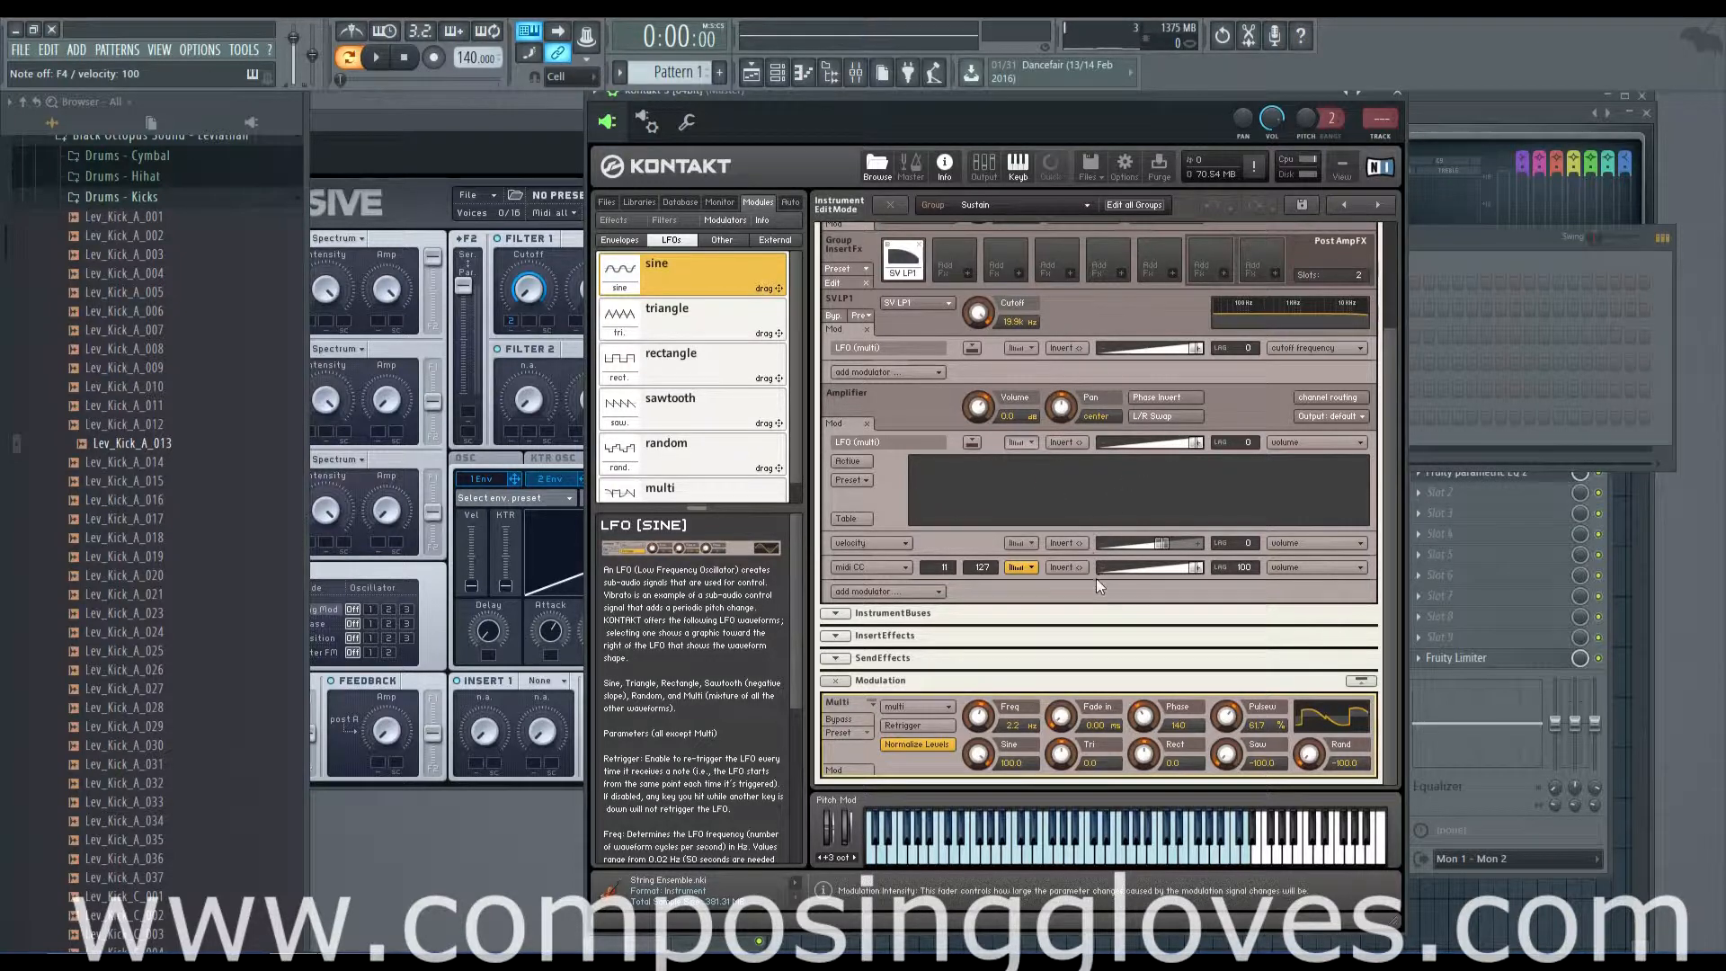
# - Turn off Normalize Levels for the multi LFO, audition a note, and turn Normalize Levels back on
pyautogui.click(898, 746)
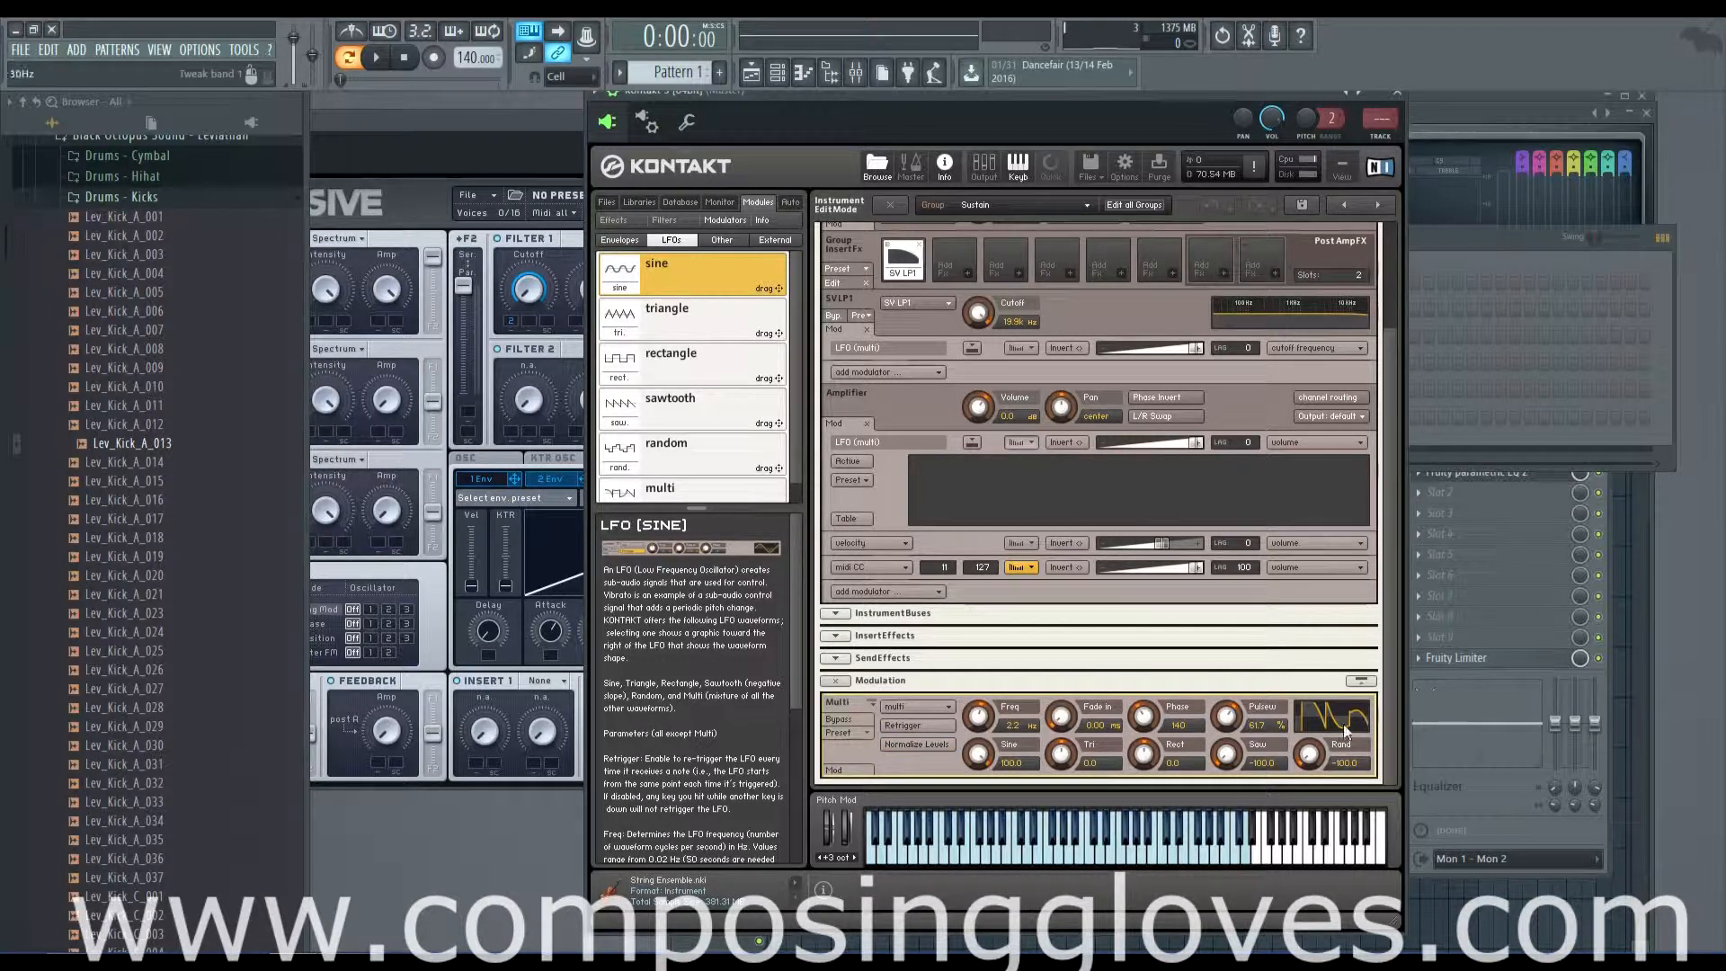
pyautogui.press('v')
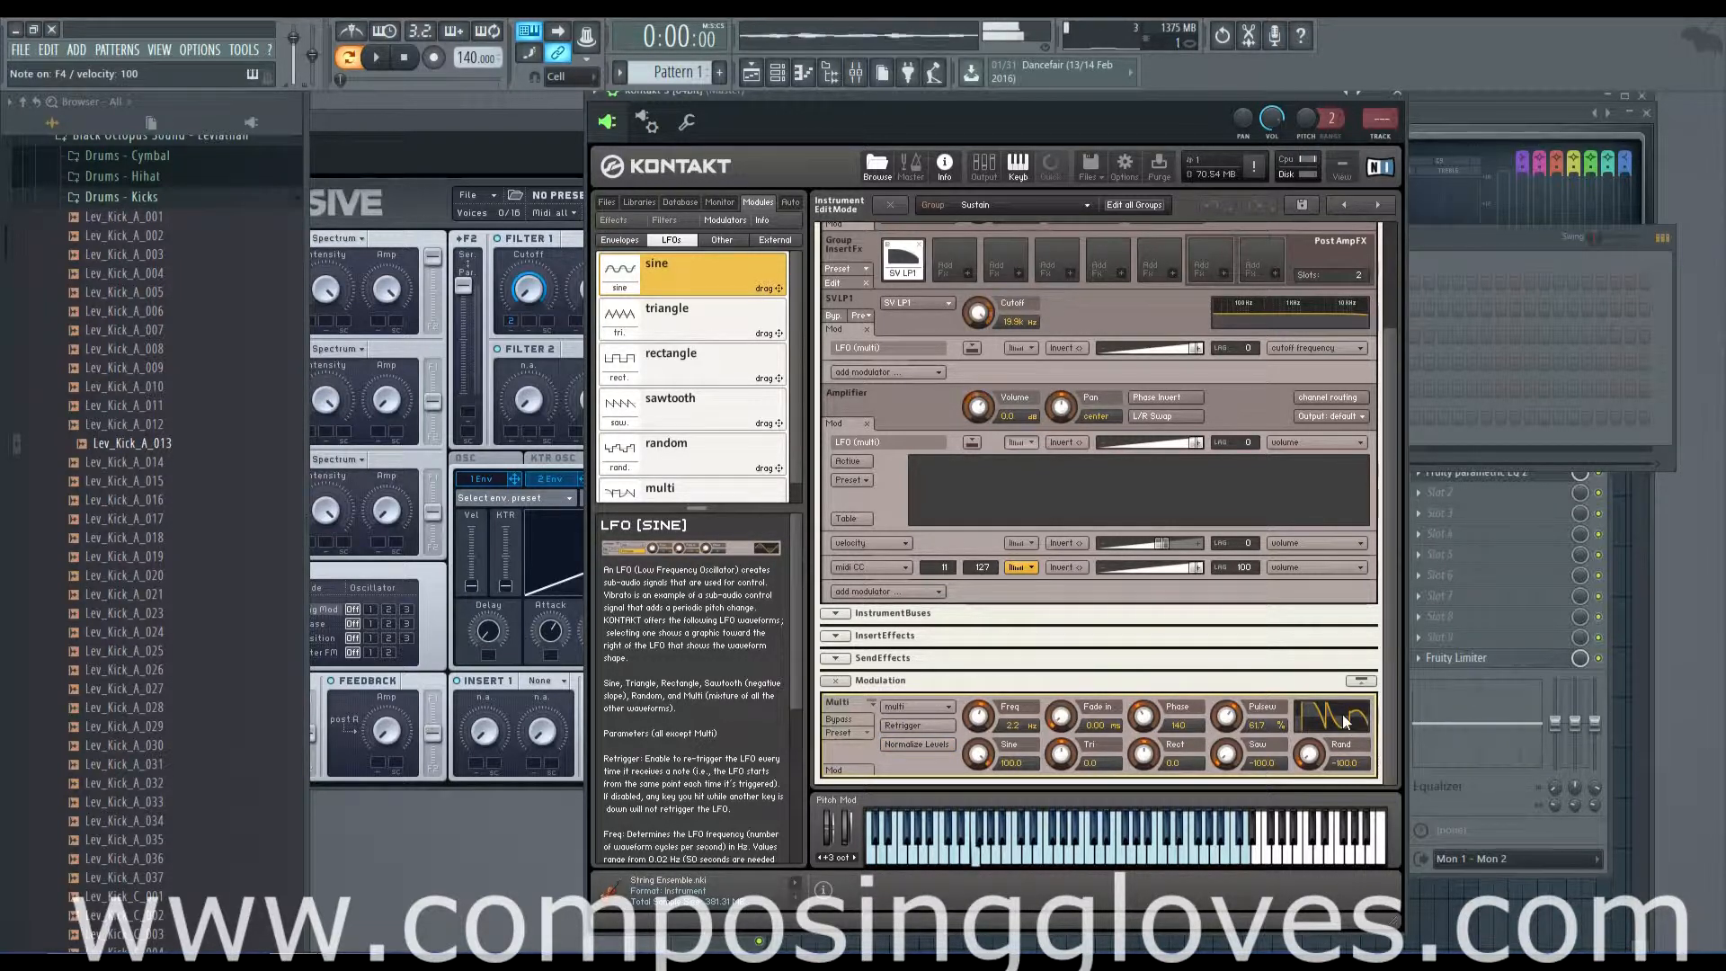
pyautogui.click(917, 745)
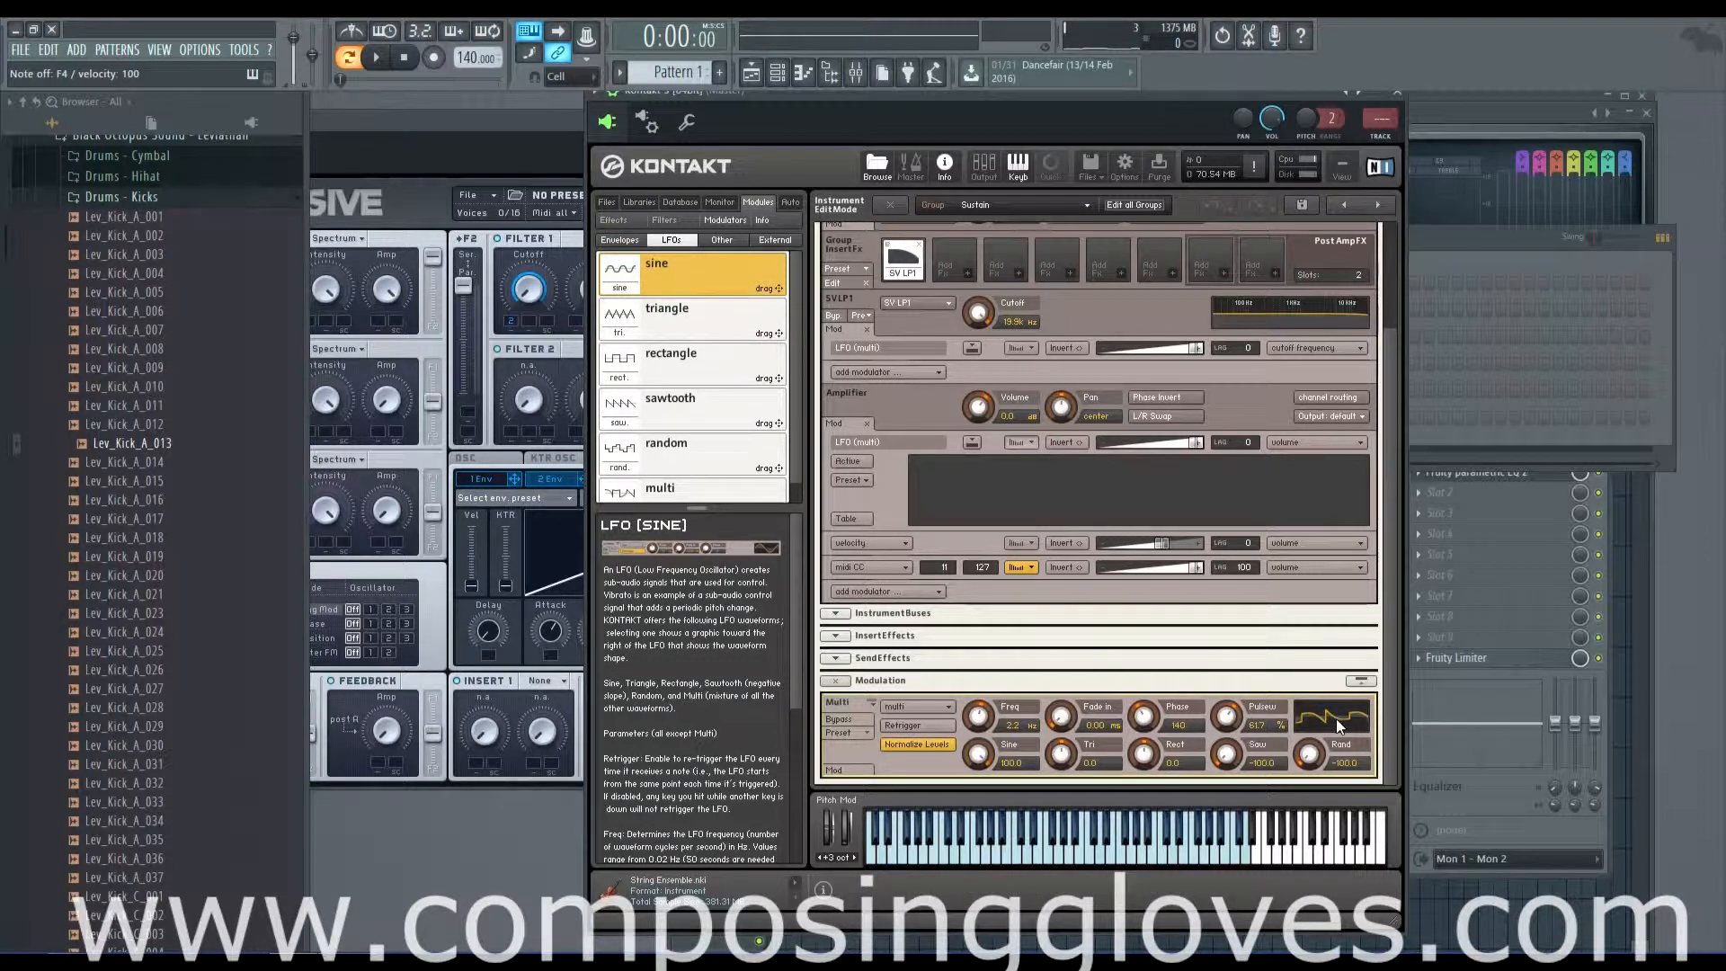
# - Reset the multi LFO's sine, saw and random amounts to 0.0
pyautogui.moveTo(974, 754); pyautogui.dragTo(978, 769)
pyautogui.keyDown('ctrl'); pyautogui.click(977, 761); pyautogui.keyUp('ctrl')
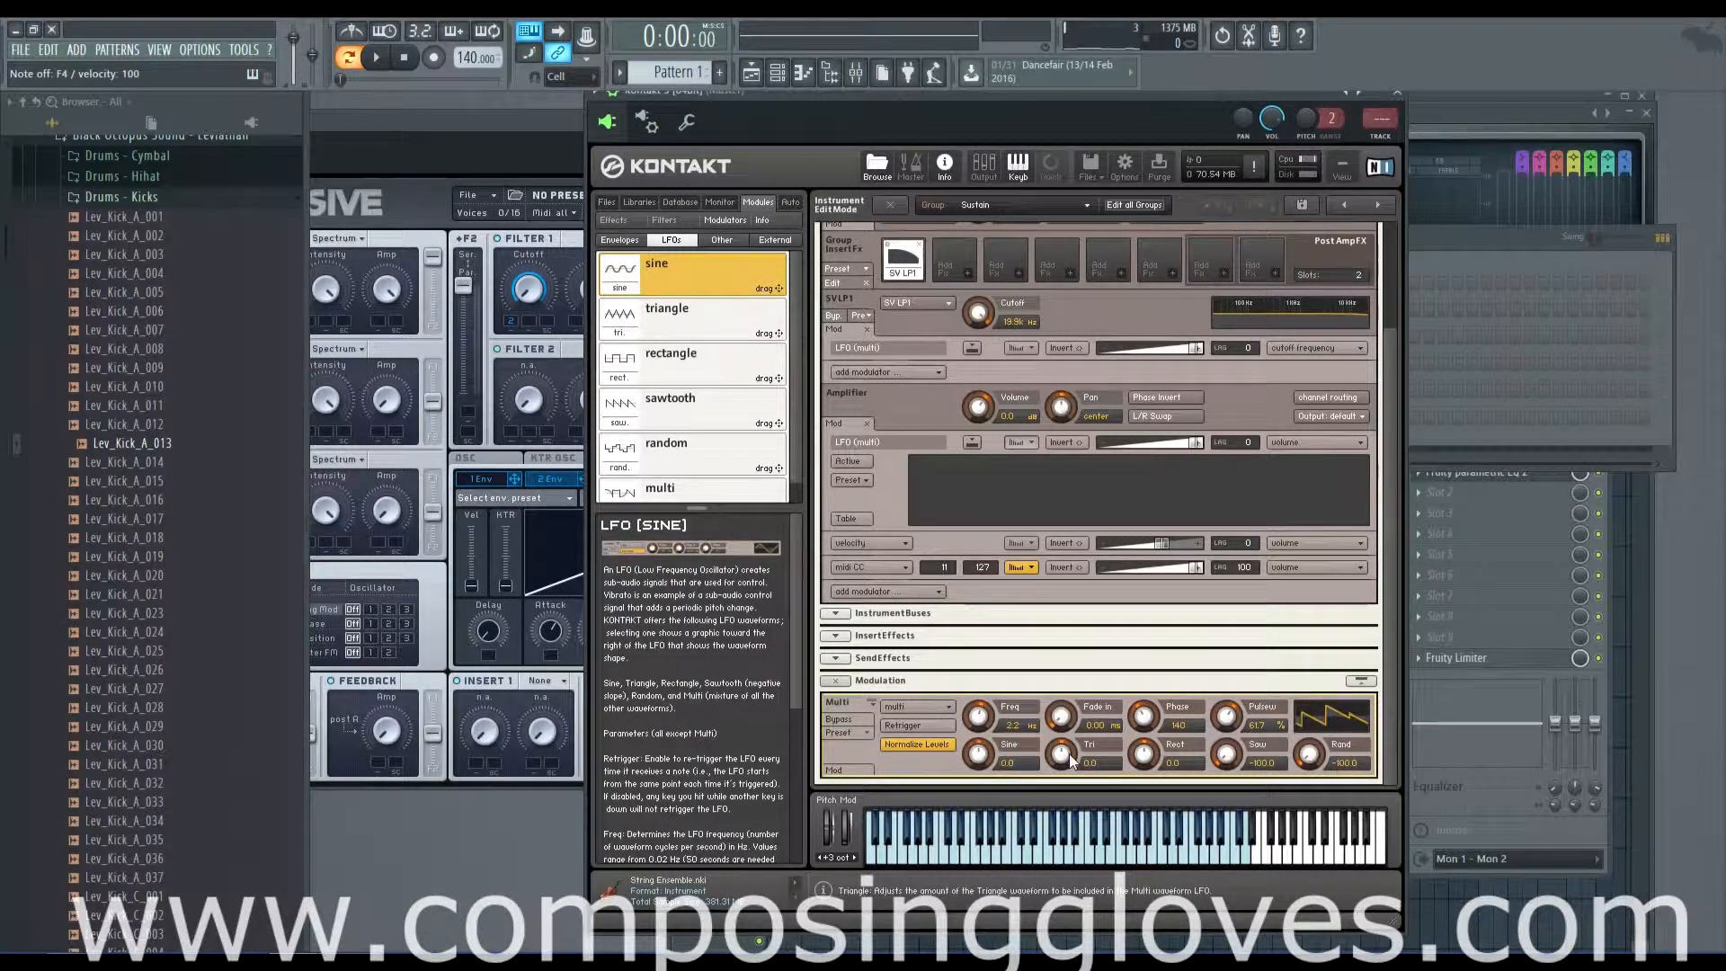
pyautogui.keyDown('ctrl'); pyautogui.click(1227, 761); pyautogui.keyUp('ctrl')
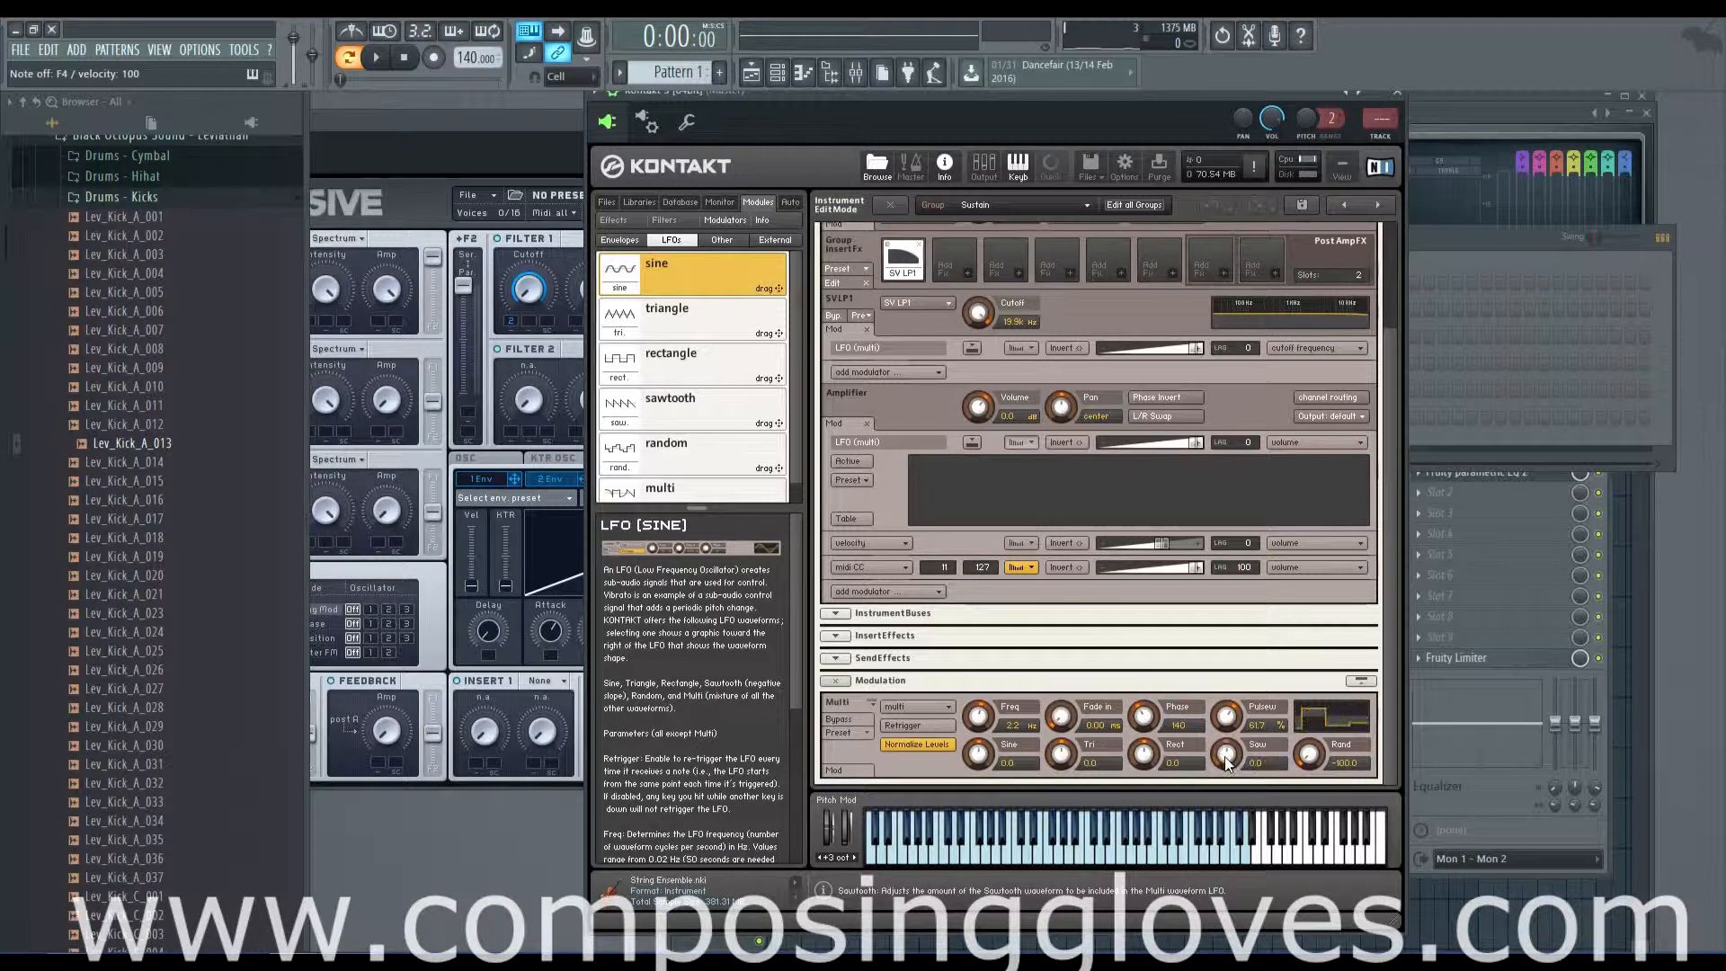
pyautogui.keyDown('ctrl'); pyautogui.click(1309, 755); pyautogui.keyUp('ctrl')
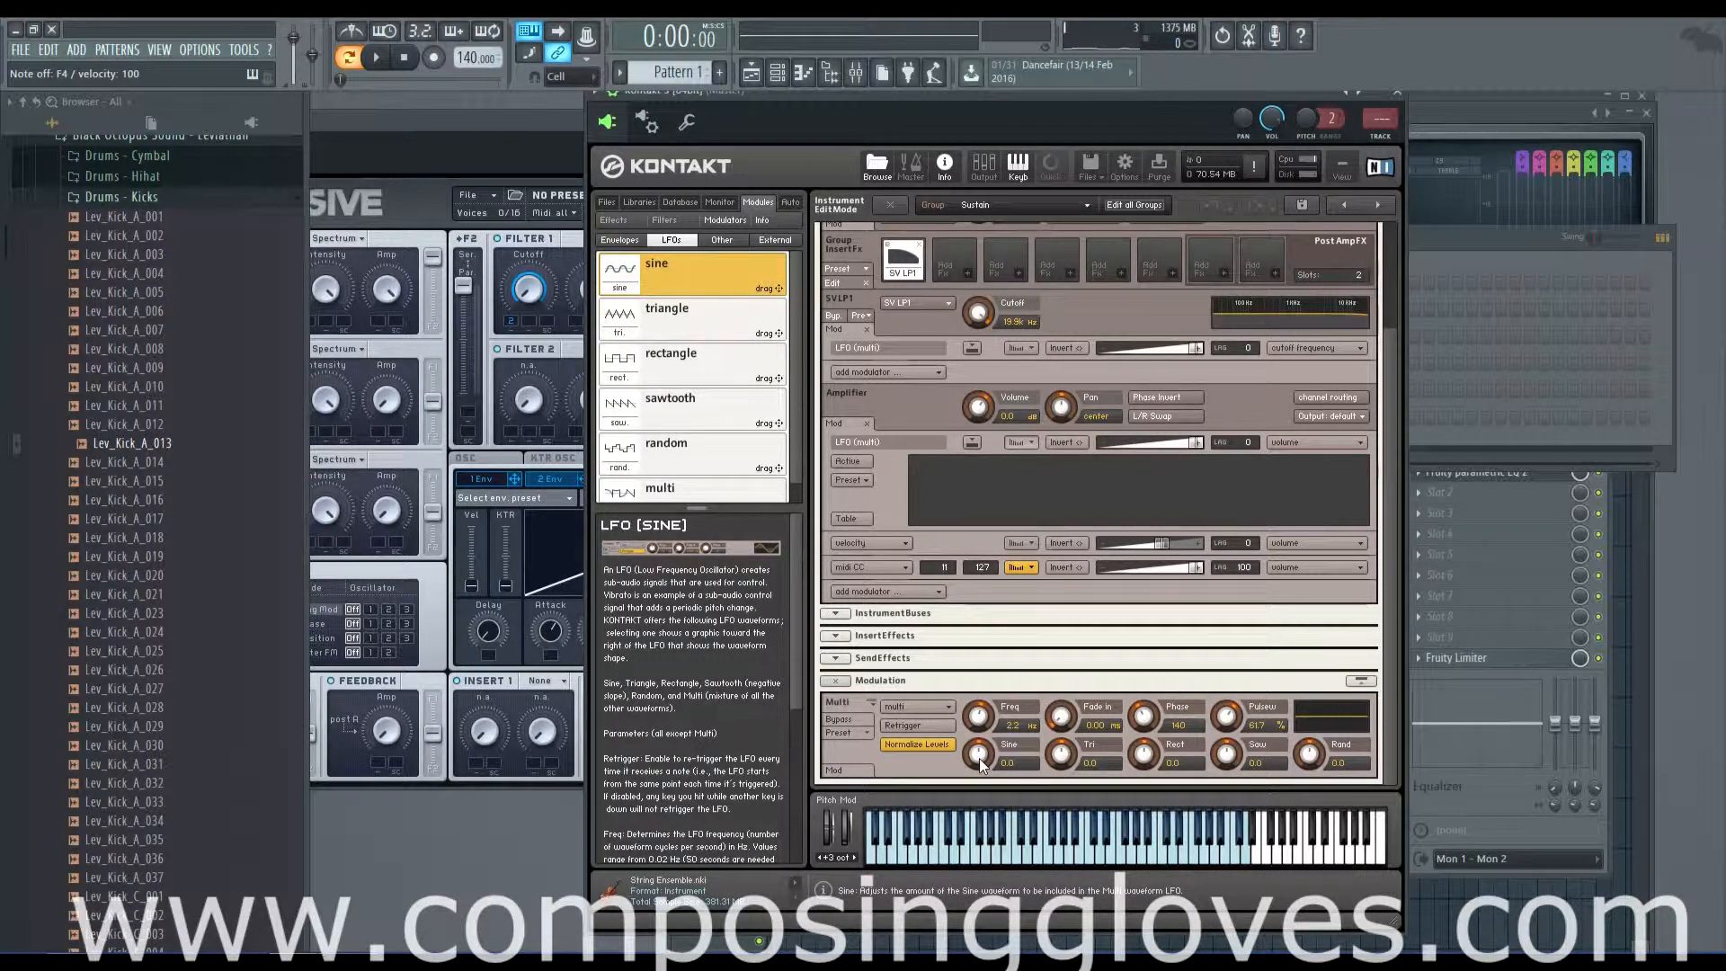
# - Turn off Normalize Levels and set the multi LFO's amounts to -64.0 for sine, -100.0 for triangle and 0.0 for rectangle
pyautogui.moveTo(978, 766); pyautogui.dragTo(1042, 853)
pyautogui.click(897, 744)
pyautogui.moveTo(1145, 763)
pyautogui.mouseDown()
pyautogui.moveTo(1122, 872)
pyautogui.moveTo(1128, 717)
pyautogui.moveTo(1135, 758)
pyautogui.mouseUp()
pyautogui.keyDown('ctrl'); pyautogui.click(1145, 760); pyautogui.keyUp('ctrl')
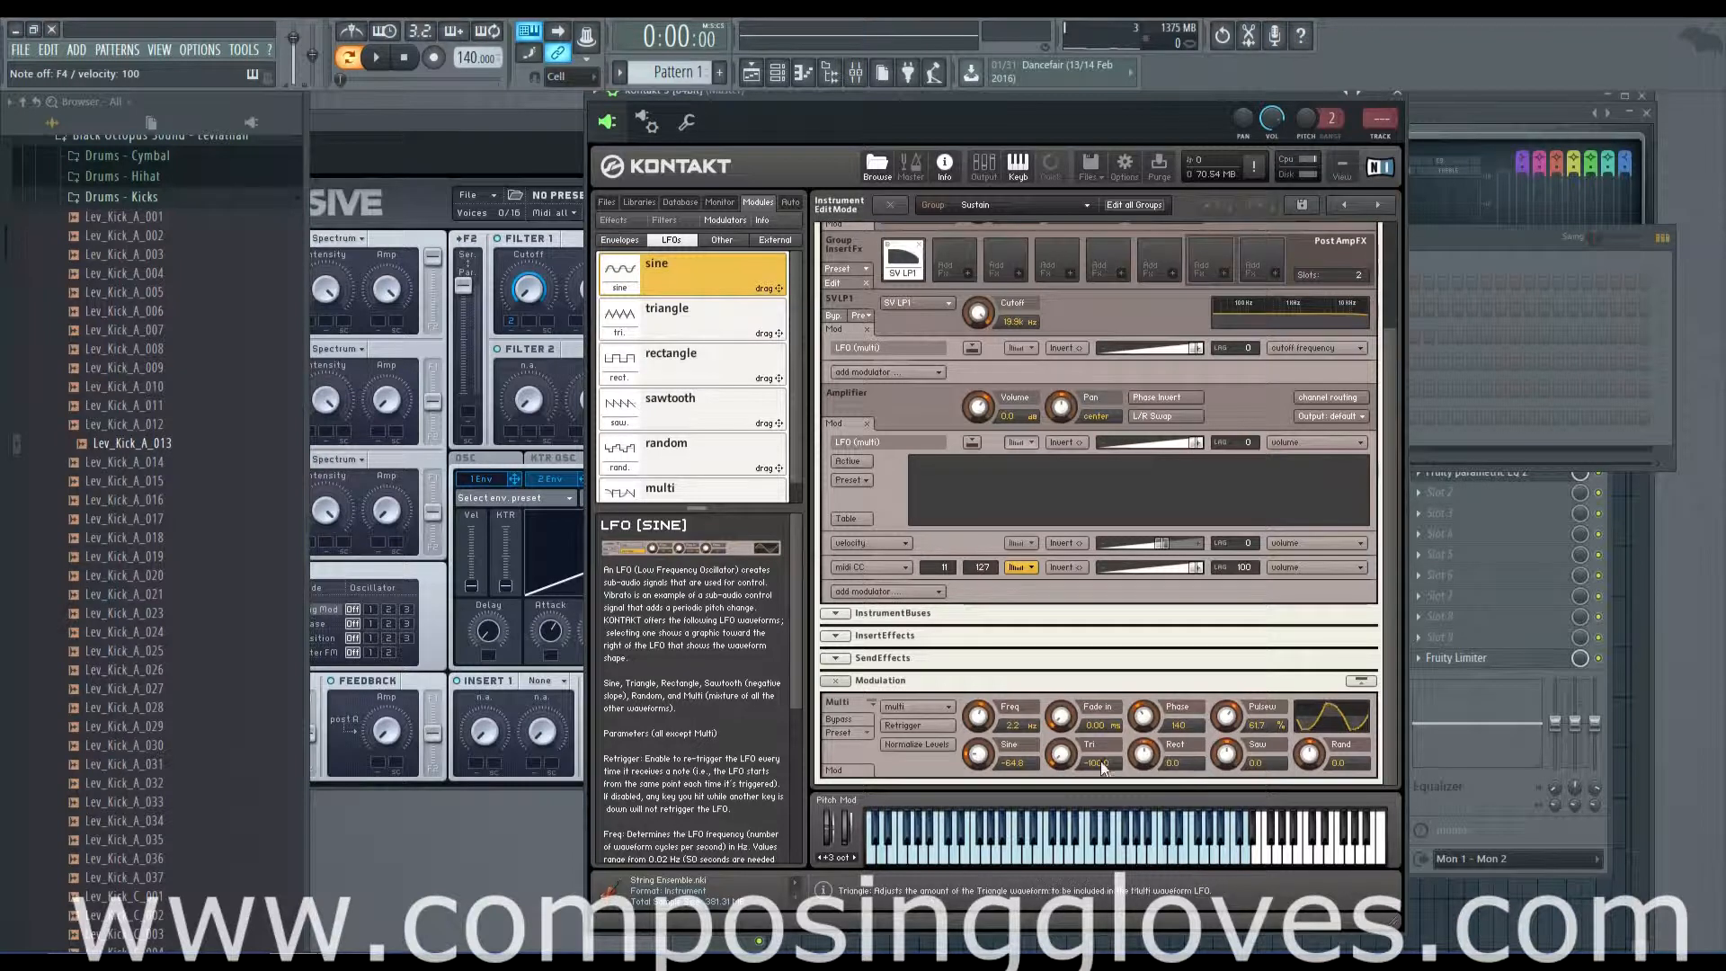
# - Reset the multi LFO's triangle and sine amounts to 0.0, and view the available waveform types while keeping multi
pyautogui.keyDown('ctrl'); pyautogui.click(1061, 760); pyautogui.keyUp('ctrl')
pyautogui.keyDown('ctrl'); pyautogui.click(977, 758); pyautogui.keyUp('ctrl')
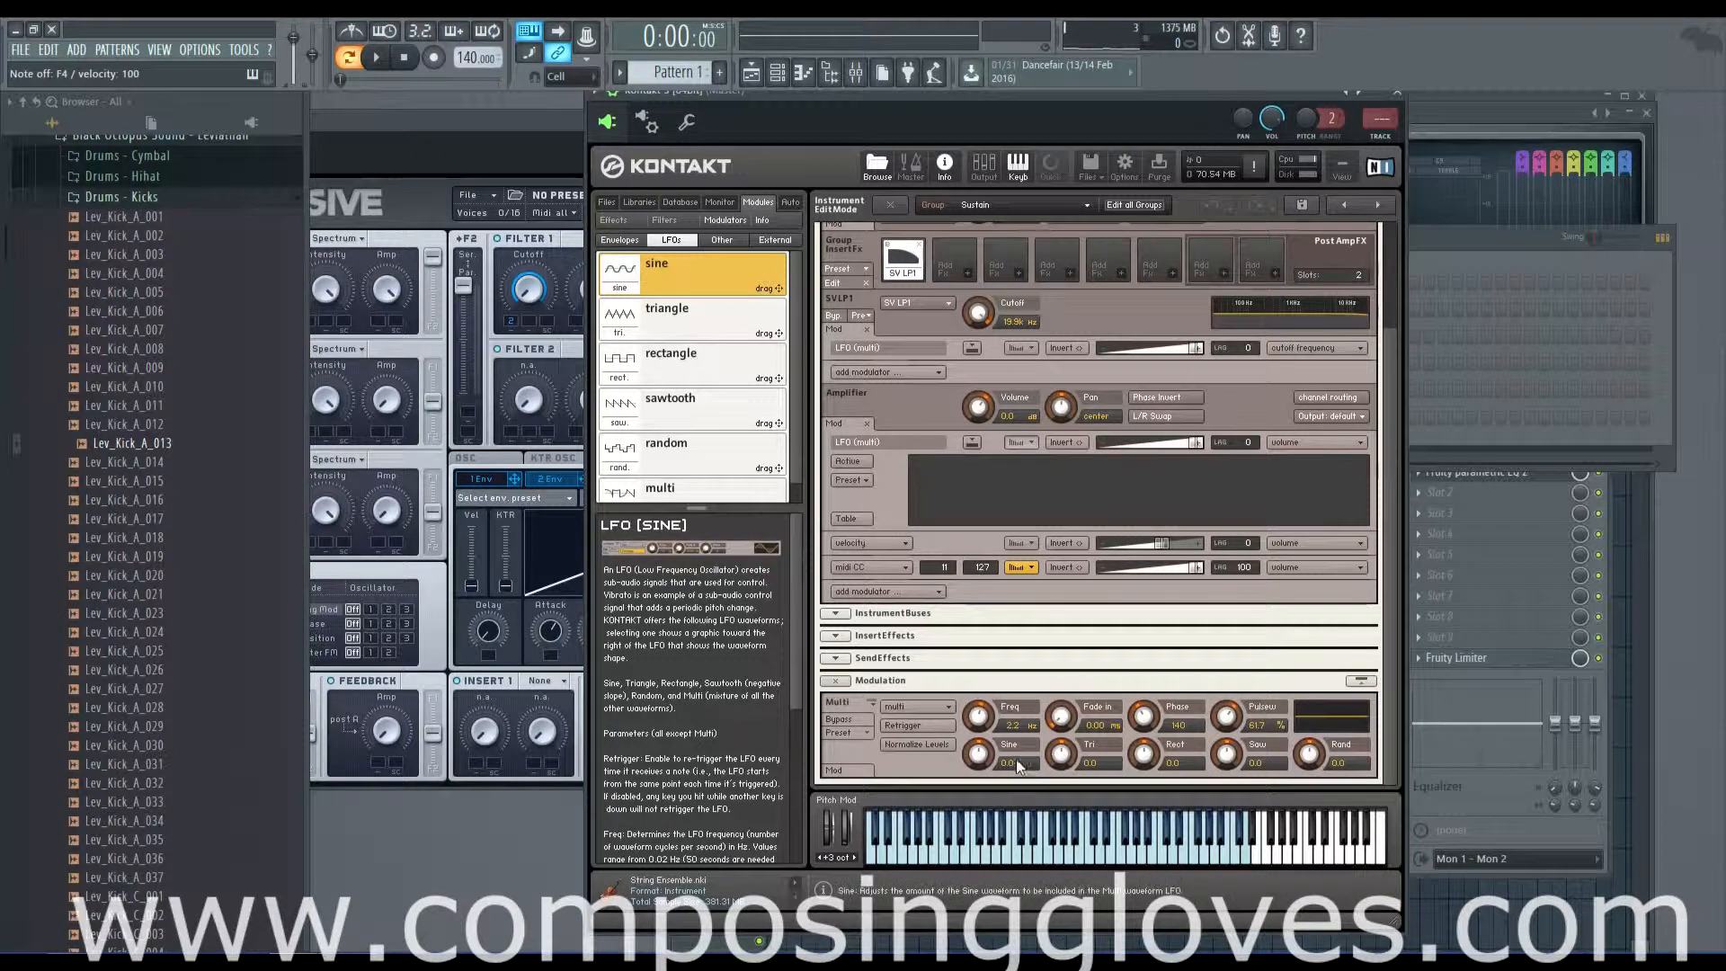
pyautogui.click(914, 708)
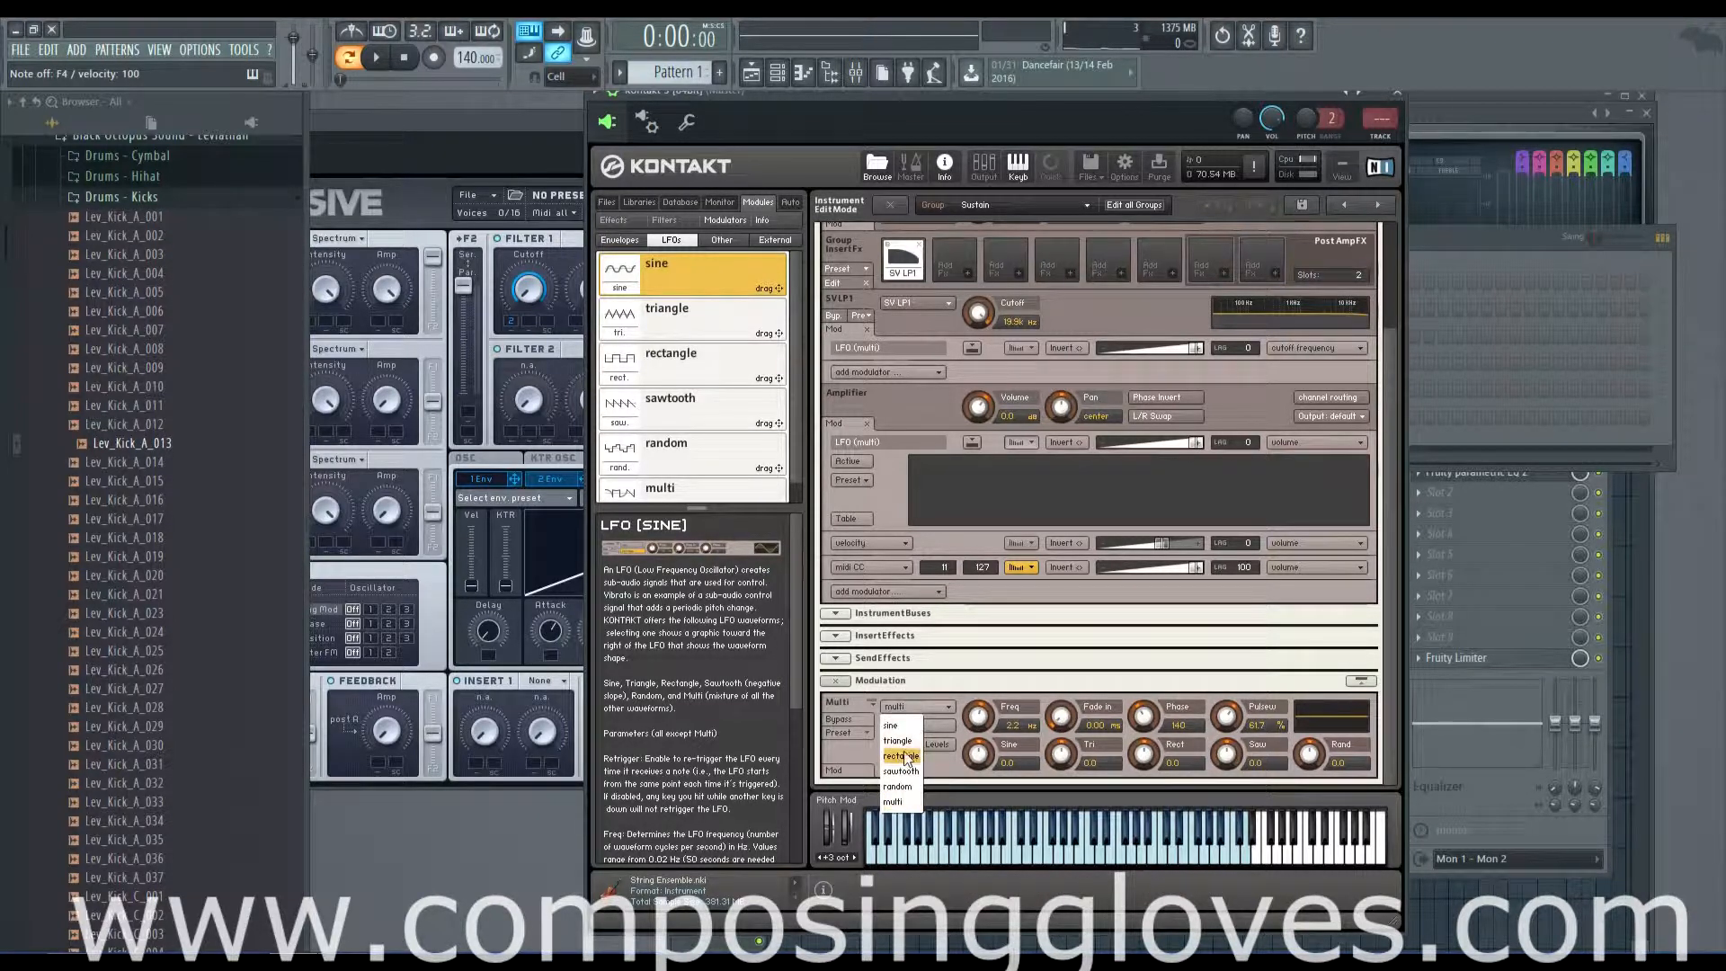
pyautogui.click(943, 767)
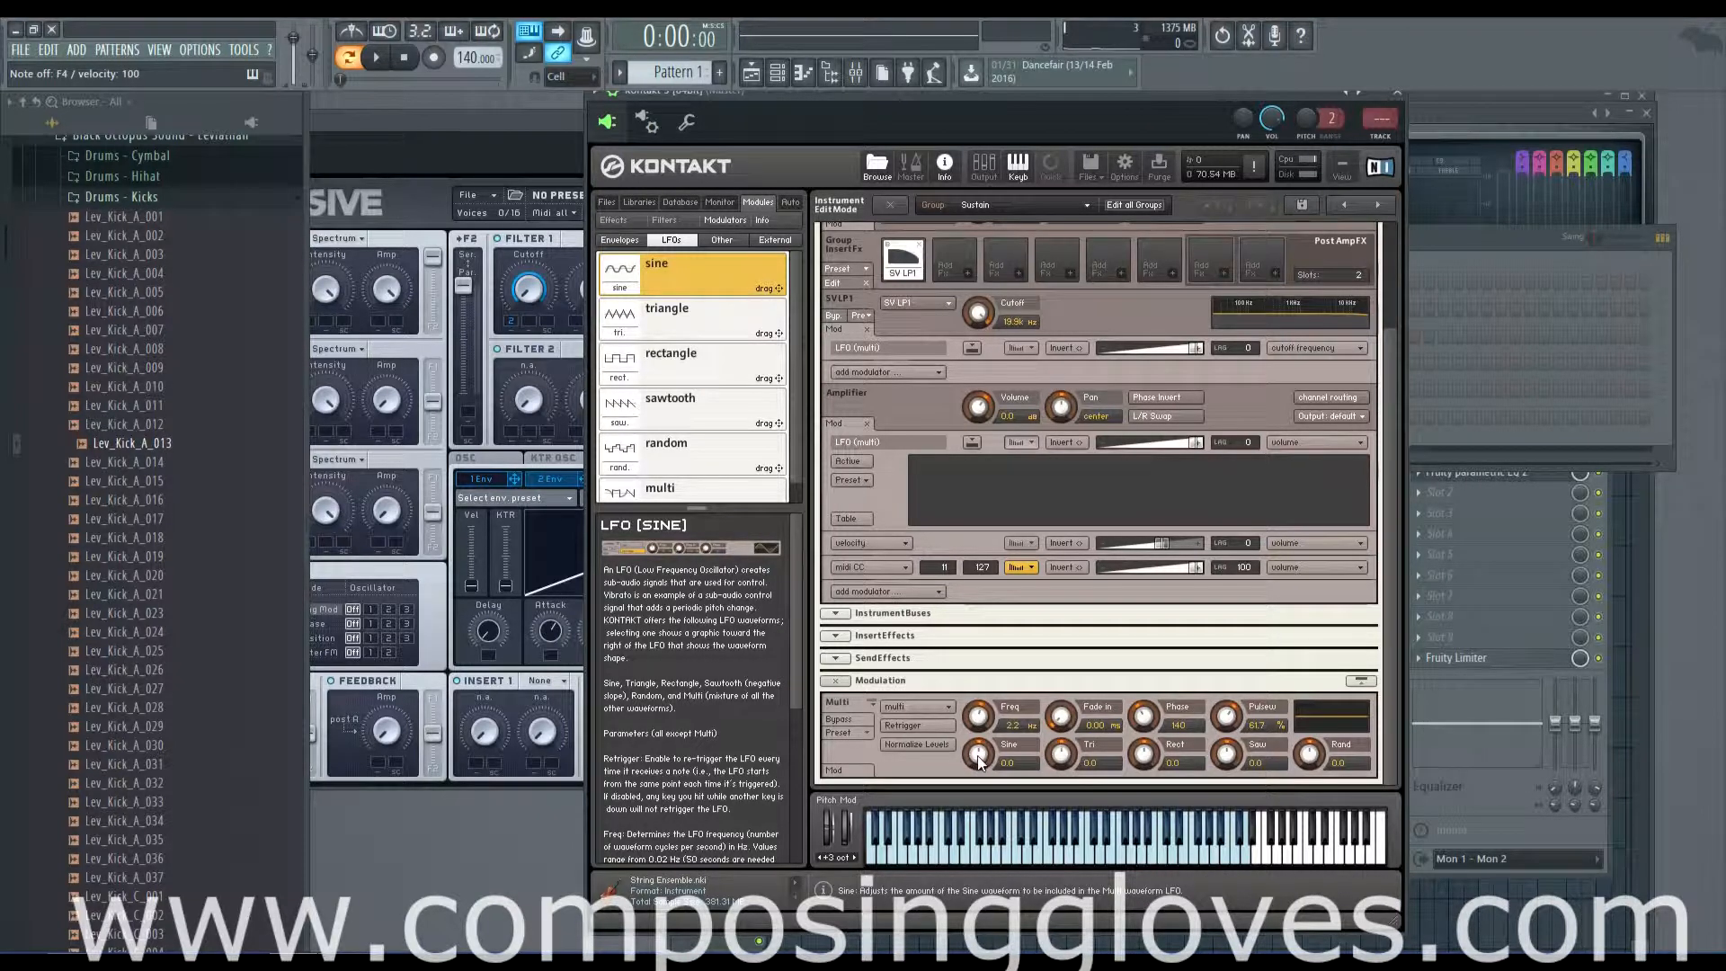
# - Set the multi LFO's amounts to 68.0 for sine, 83.1 for triangle and 100.0 for rectangle, and audition a few notes
pyautogui.moveTo(979, 756); pyautogui.dragTo(982, 717)
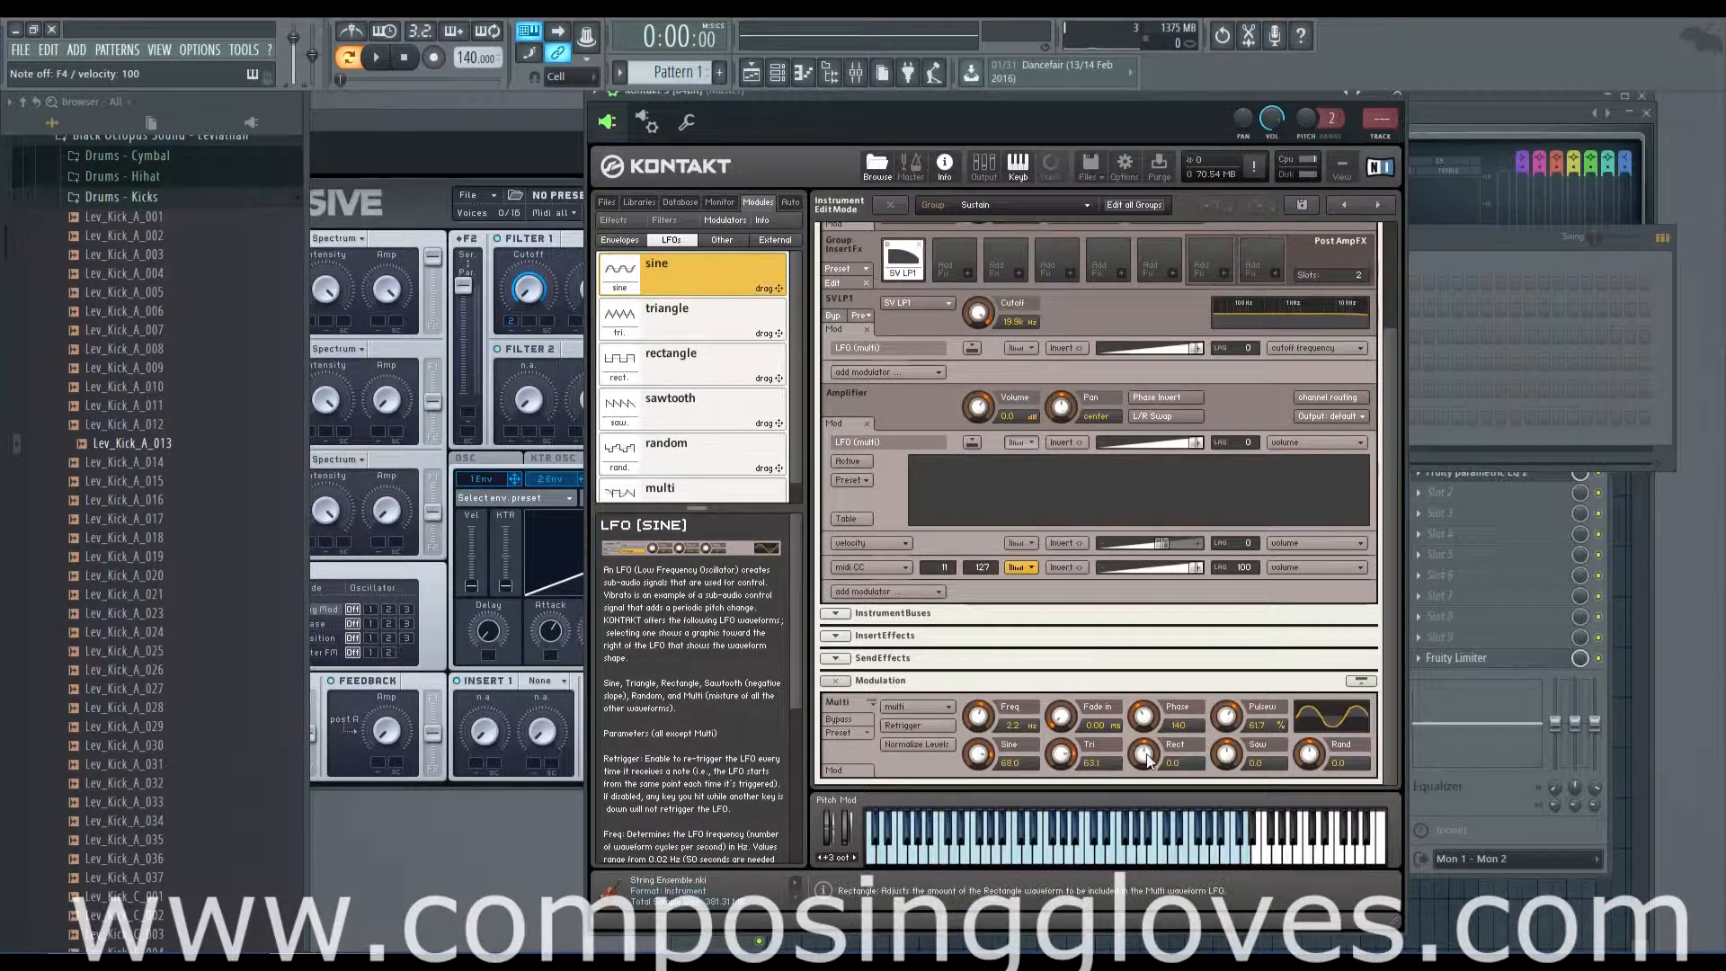
pyautogui.moveTo(1144, 755); pyautogui.dragTo(1151, 661)
pyautogui.press('b')
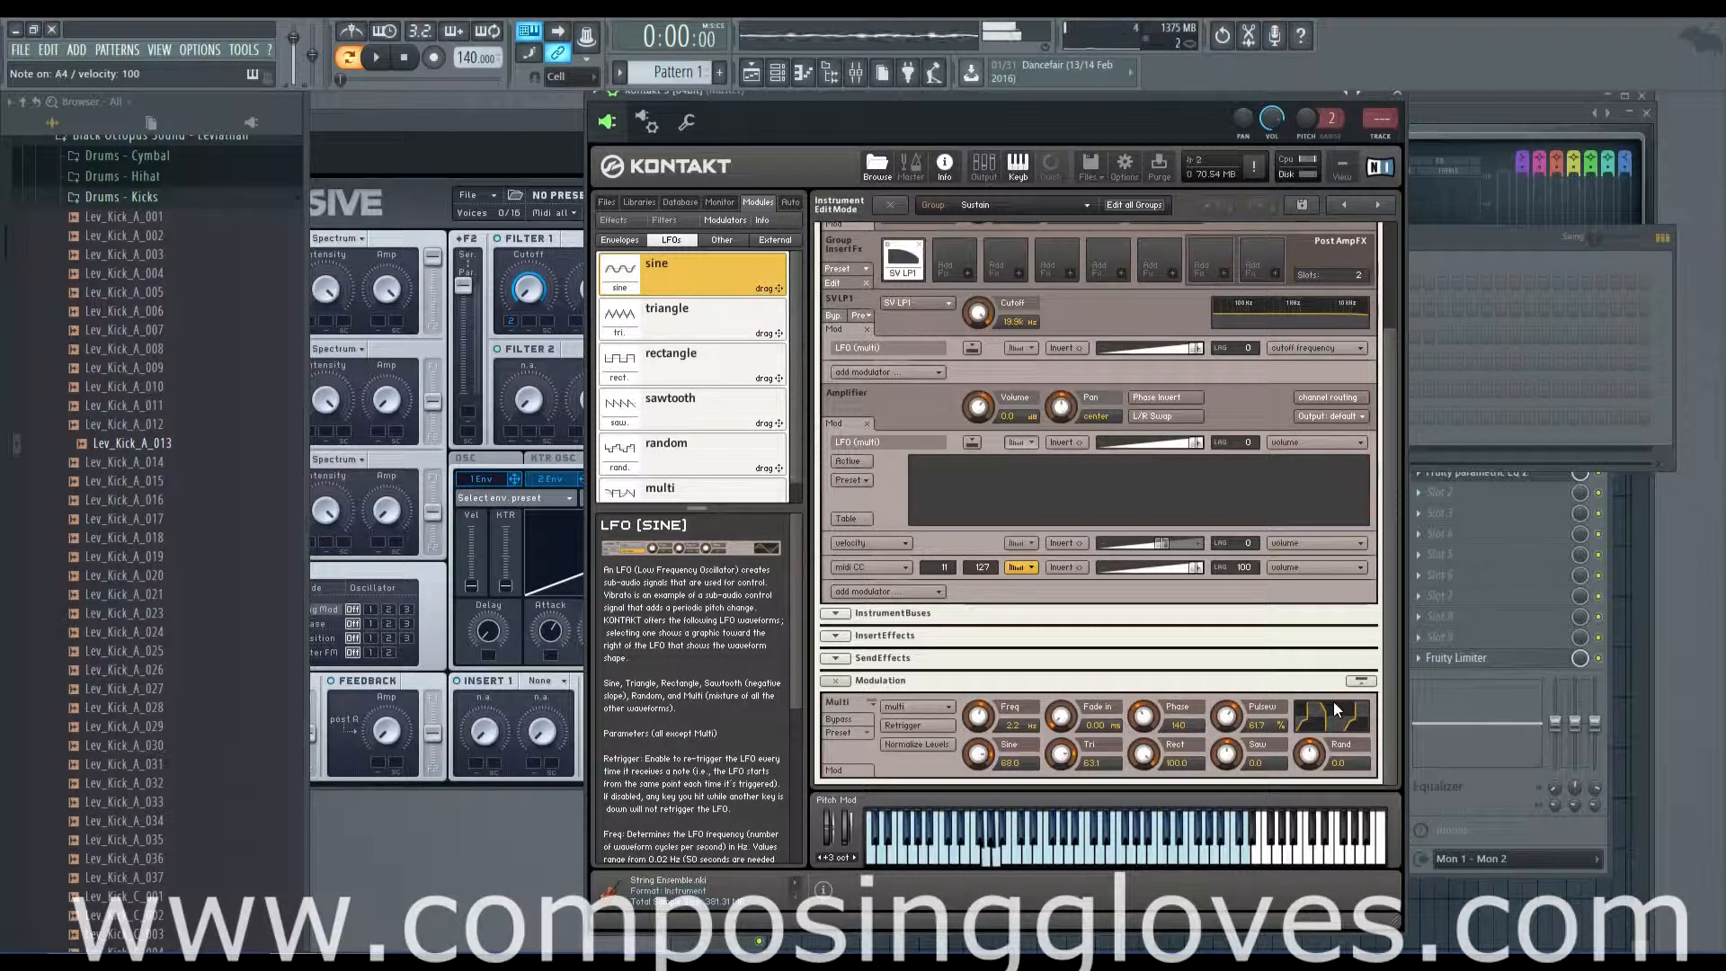
pyautogui.press('n')
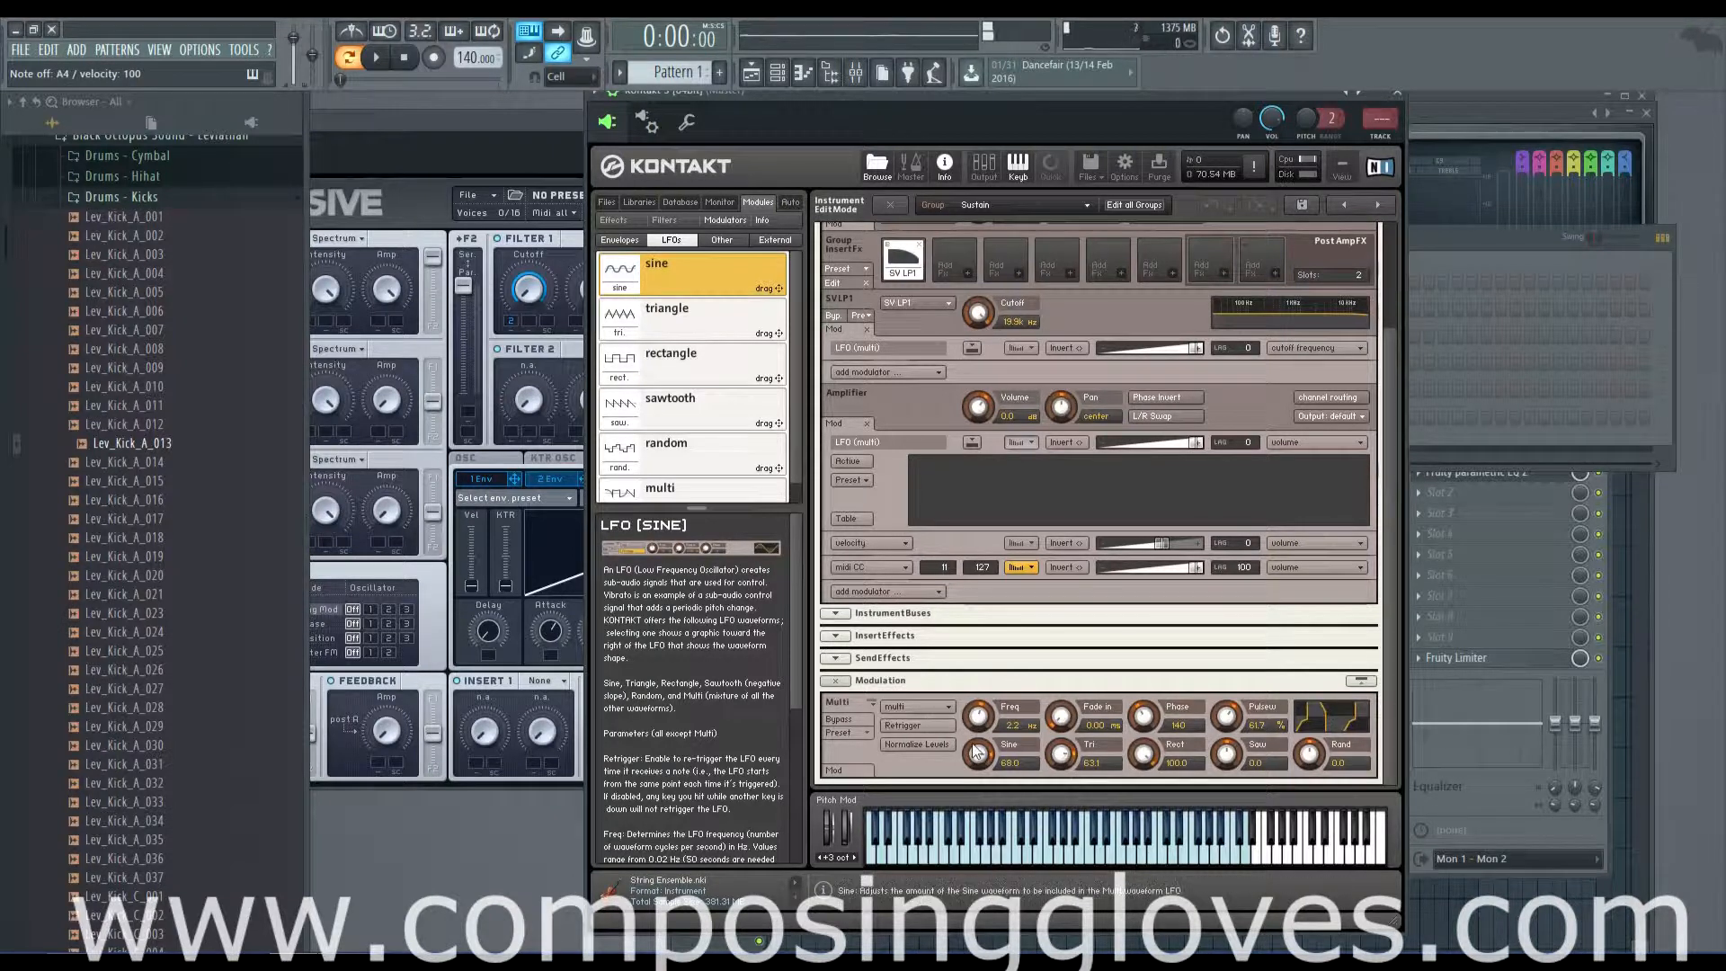
# - Turn on Normalize Levels for the multi LFO and audition the normalized mix with a few notes
pyautogui.click(932, 748)
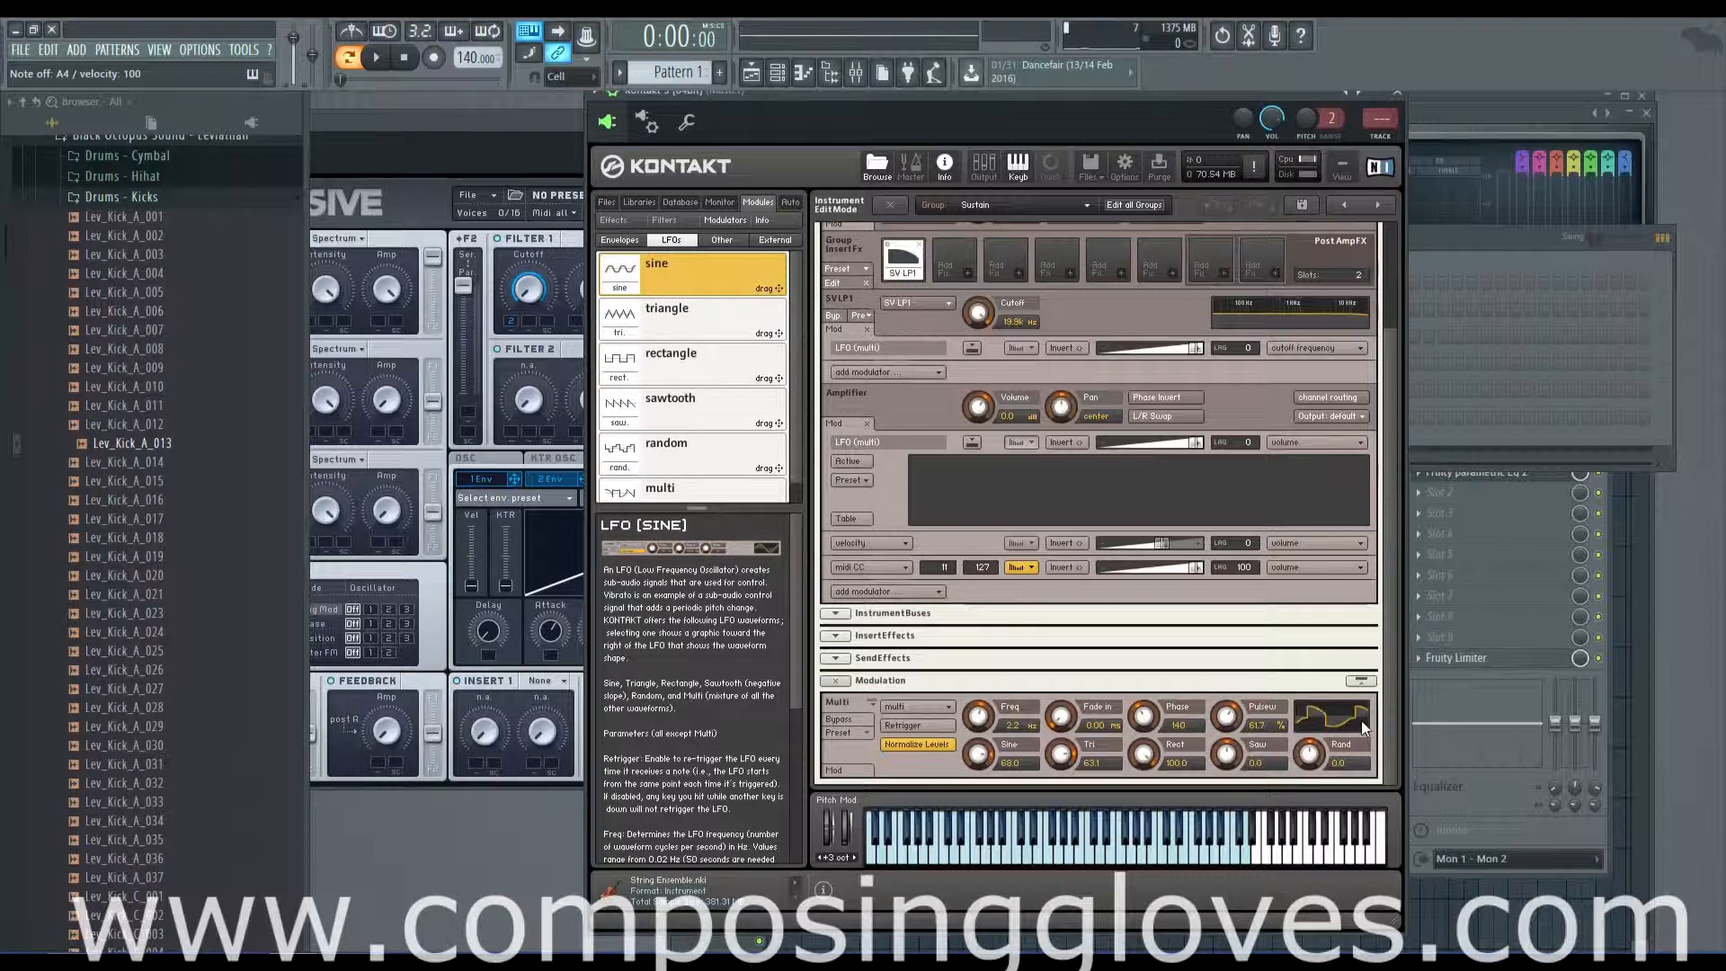
pyautogui.press('b')
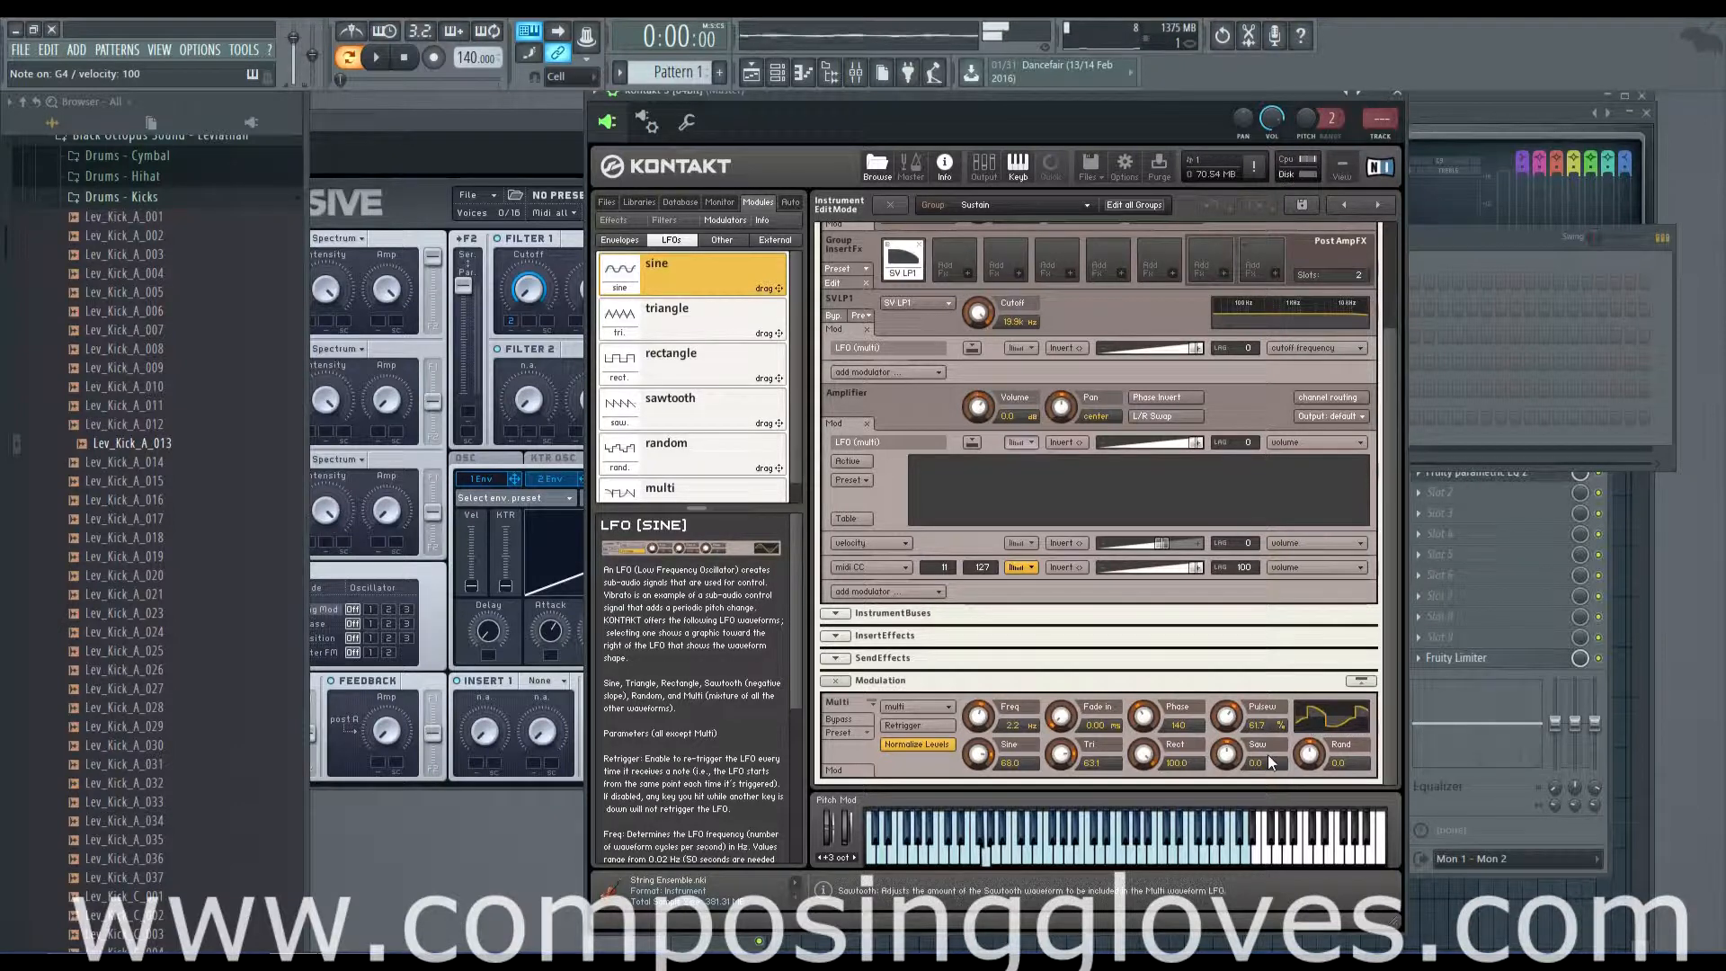
pyautogui.press('m')
# - Lower the multi LFO's amounts to -14.1 for sine, -91.8 for triangle, -15.0 for rectangle and -16.0 for saw
pyautogui.moveTo(1230, 756); pyautogui.dragTo(1171, 778)
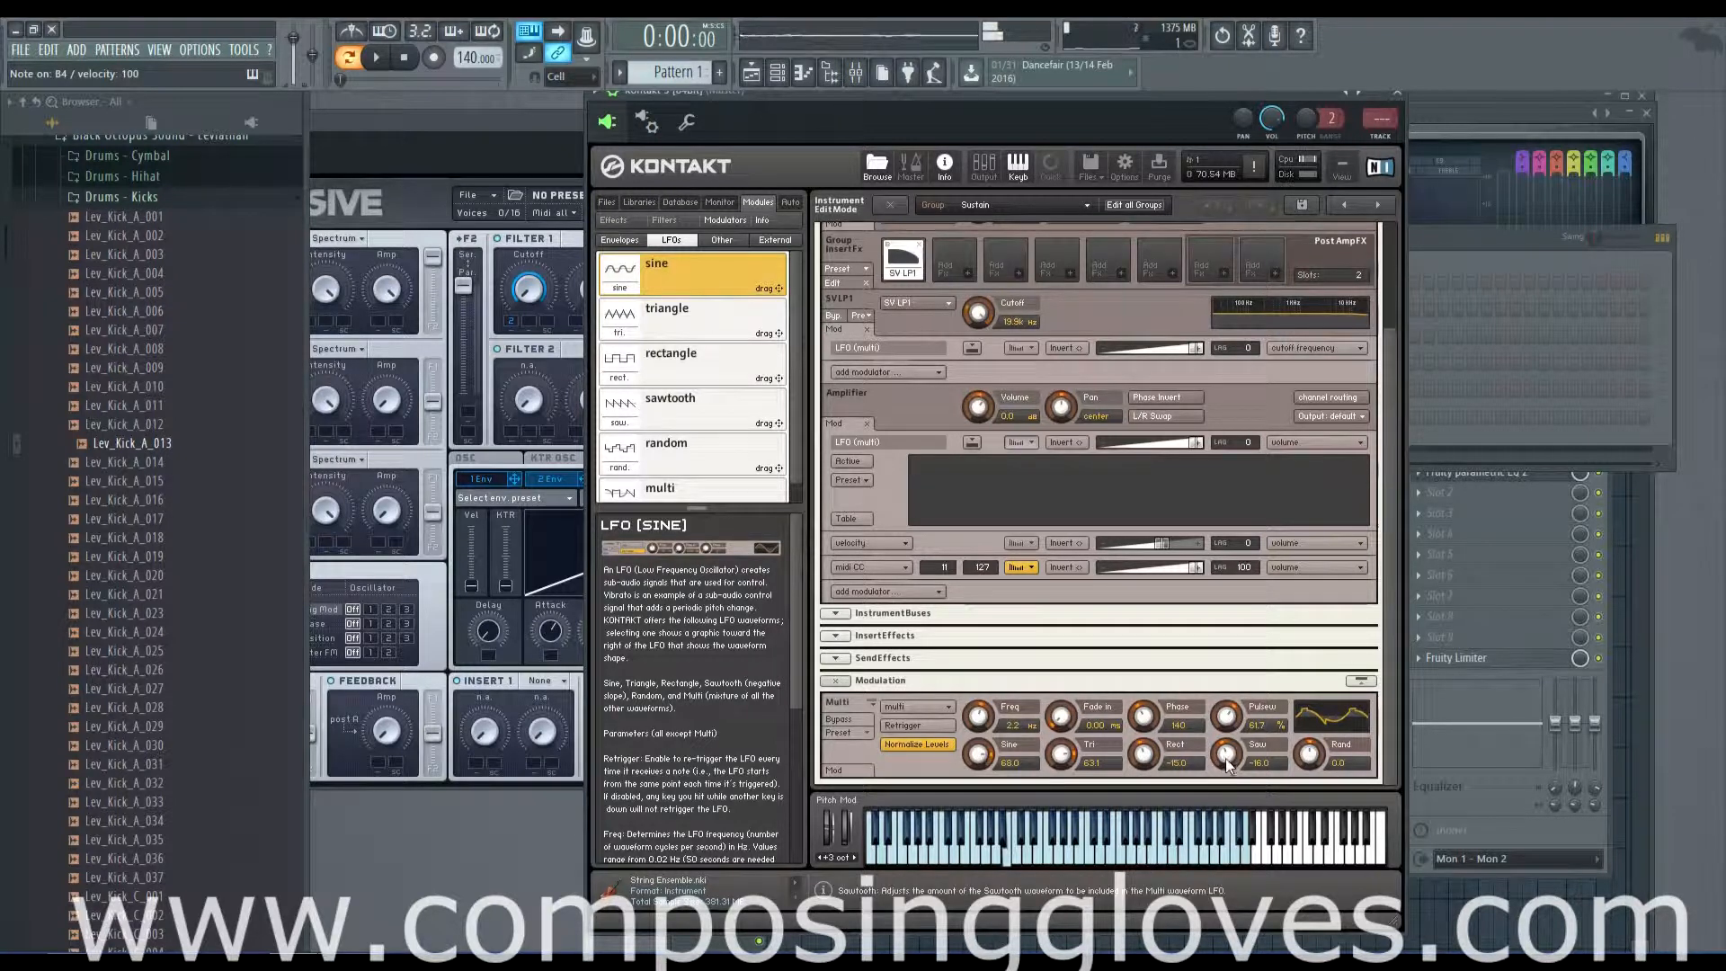
pyautogui.moveTo(980, 755); pyautogui.dragTo(980, 829)
pyautogui.moveTo(1063, 754); pyautogui.dragTo(1059, 883)
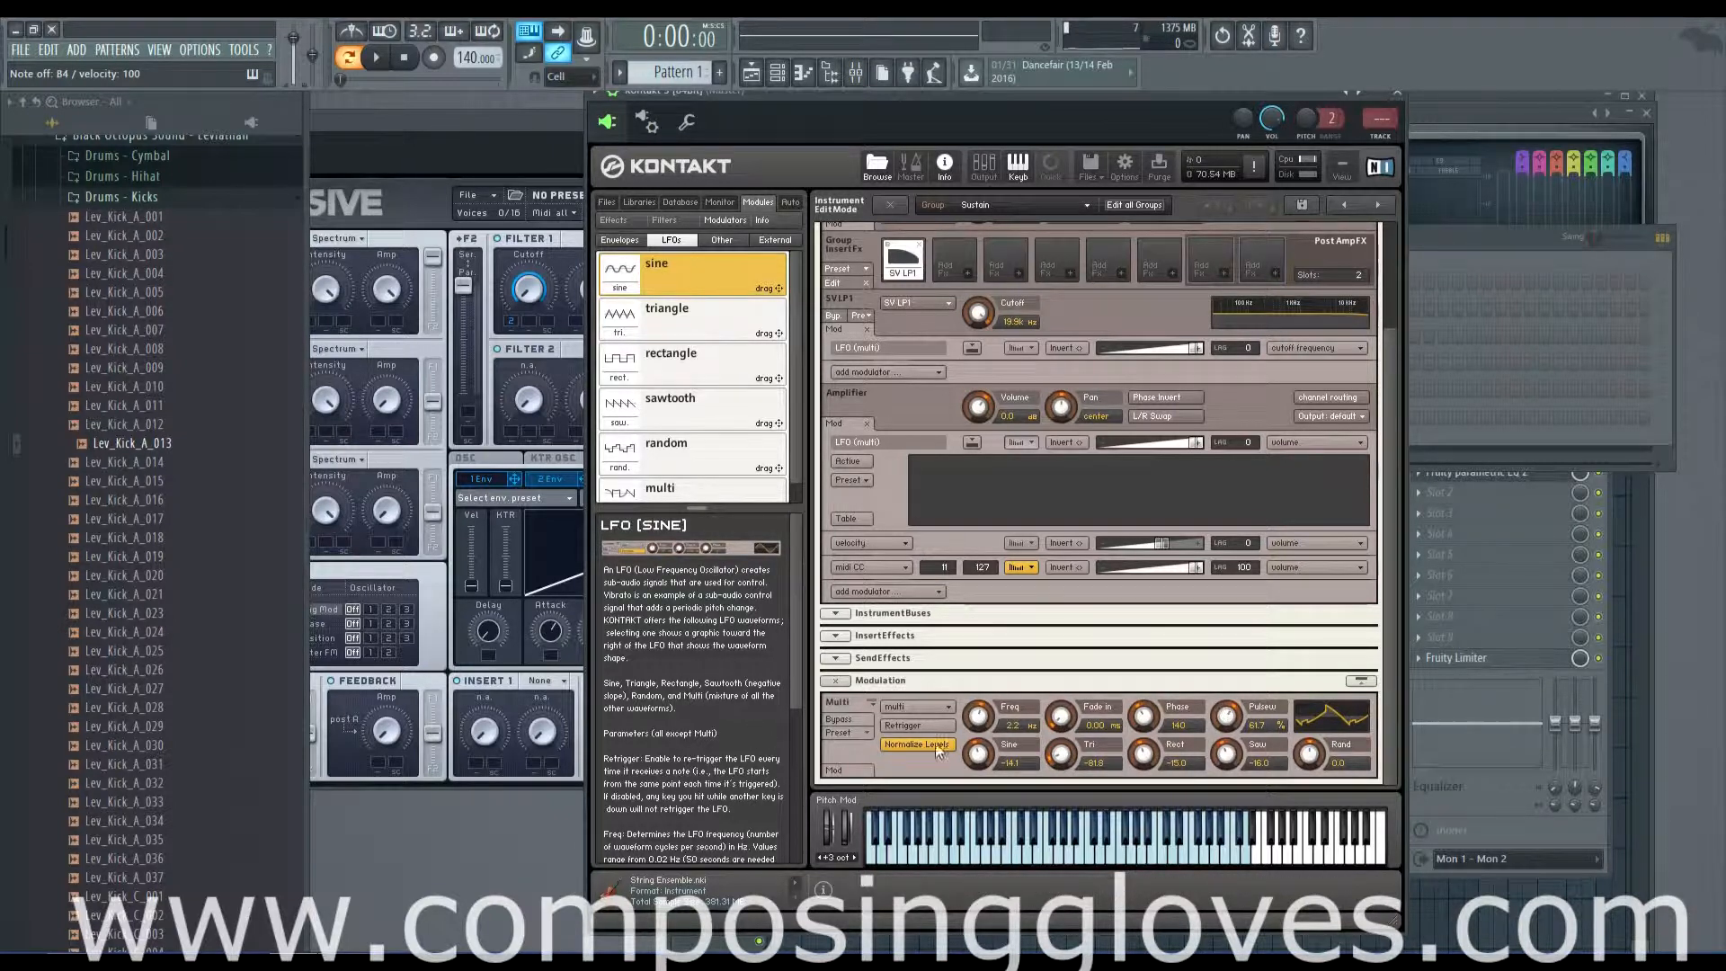
# - Switch the LFO's waveform type from multi to triangle
pyautogui.click(917, 707)
pyautogui.click(919, 738)
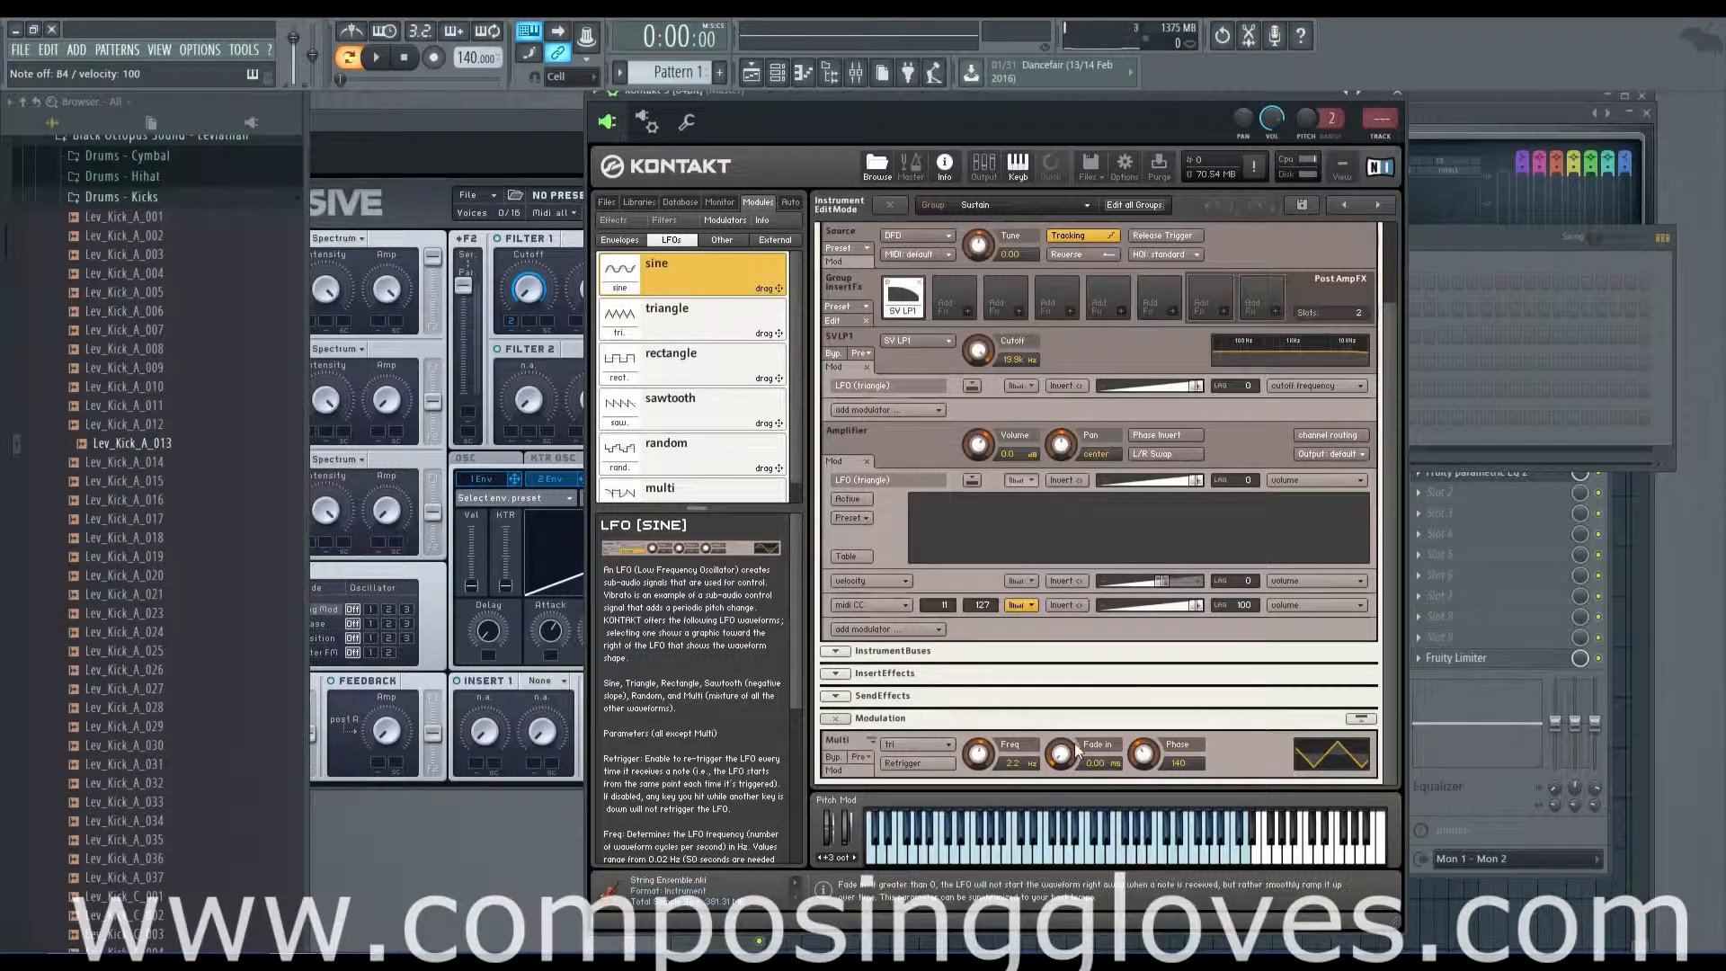